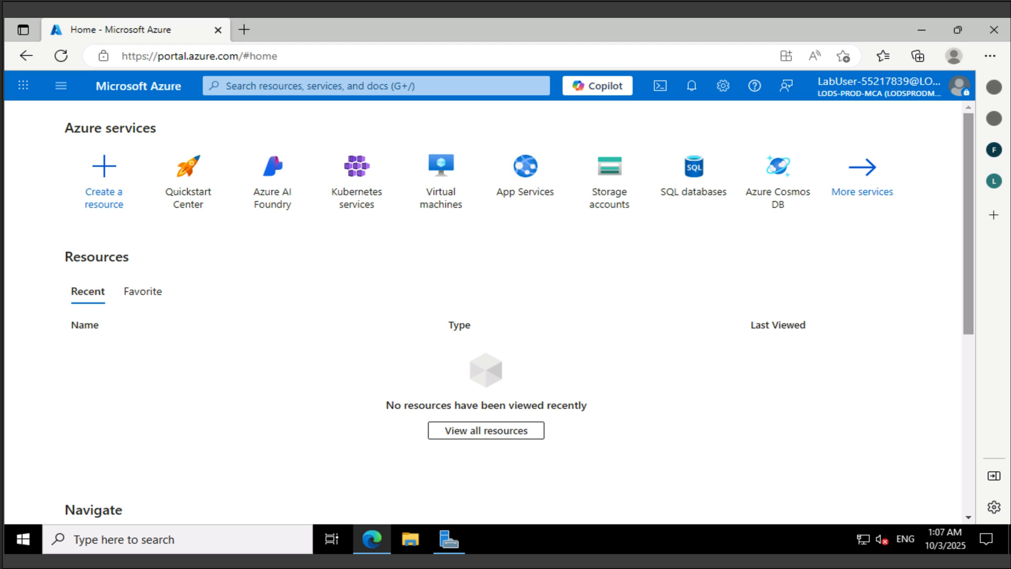
Search the portal for "defender" and open Microsoft Defender for Cloud.
left_click(376, 86)
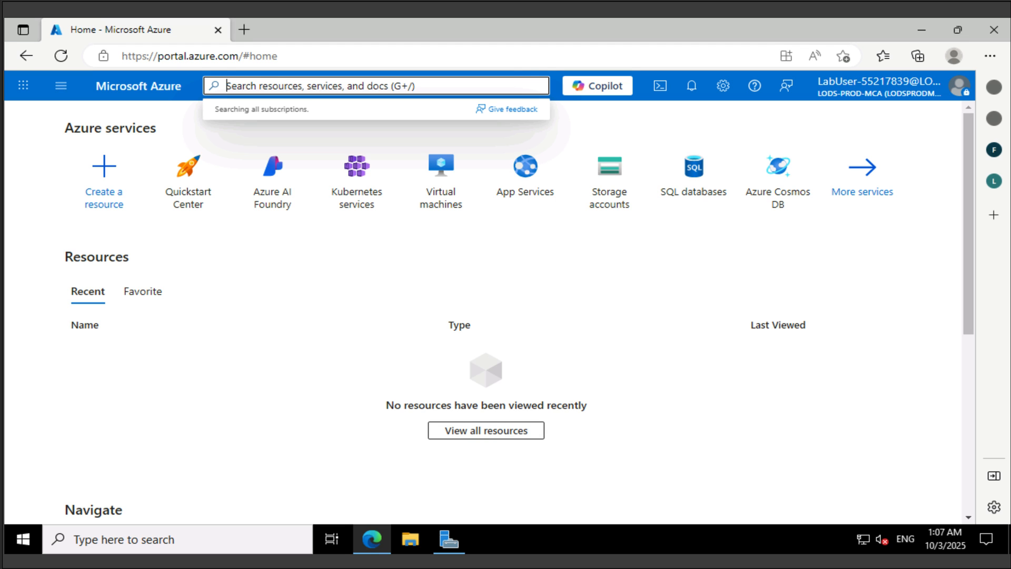
type("defender")
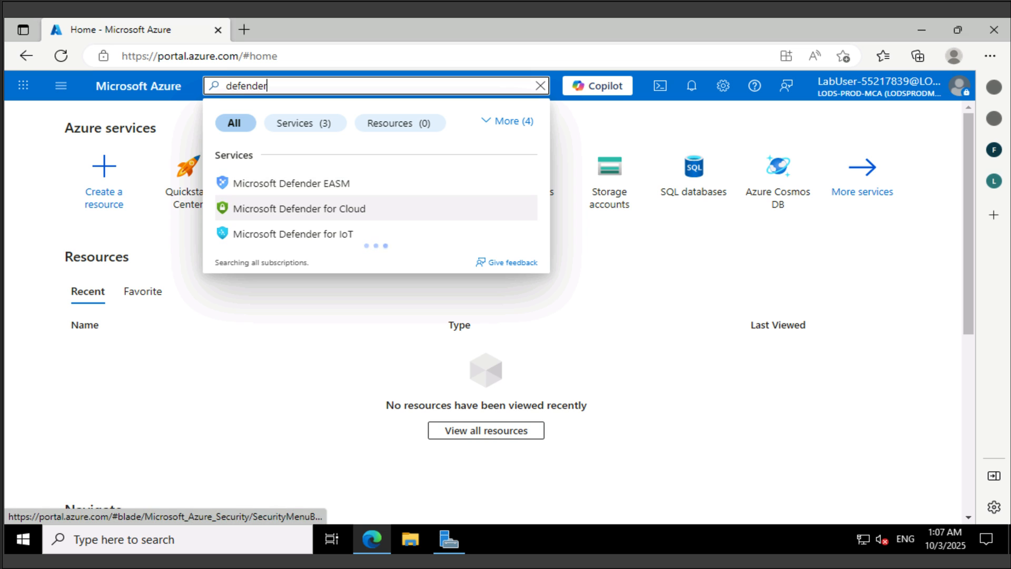
left_click(357, 209)
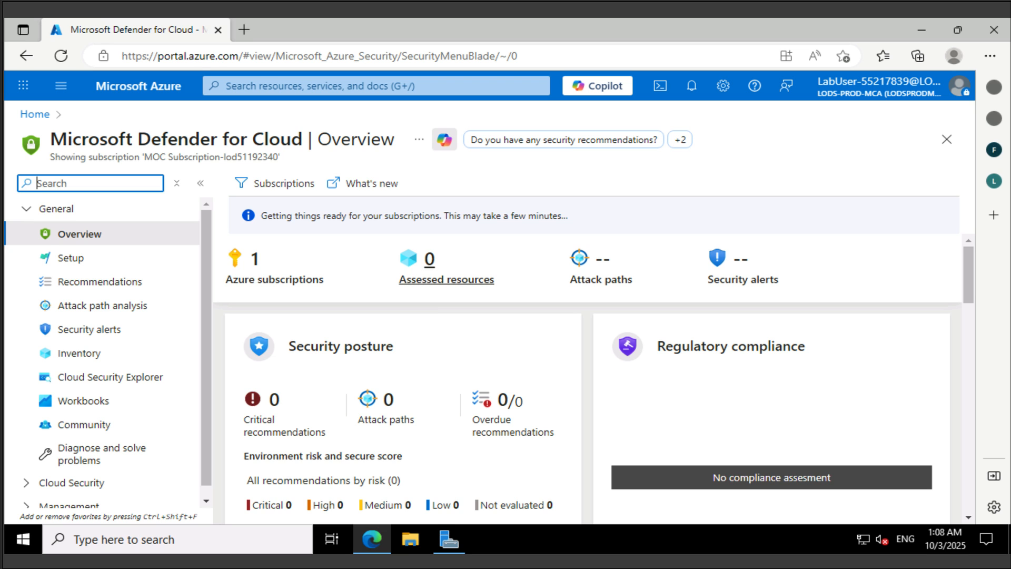
Examine the Defender for Cloud overview, including the workload protections, inventory and Defender CSPM sections.
scroll(594, 378, "down", 5)
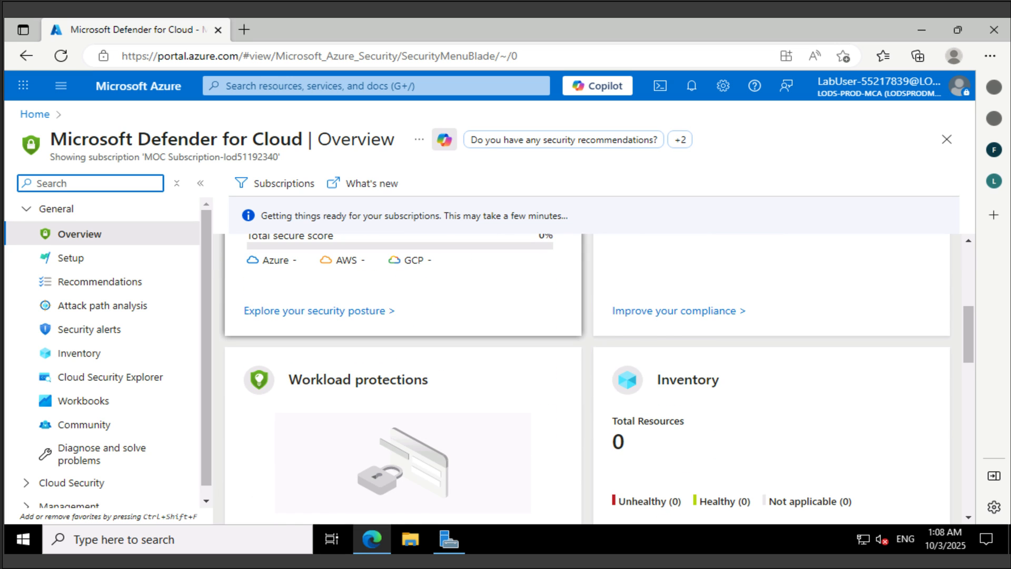
scroll(594, 378, "down", 1)
scroll(594, 378, "down", 1)
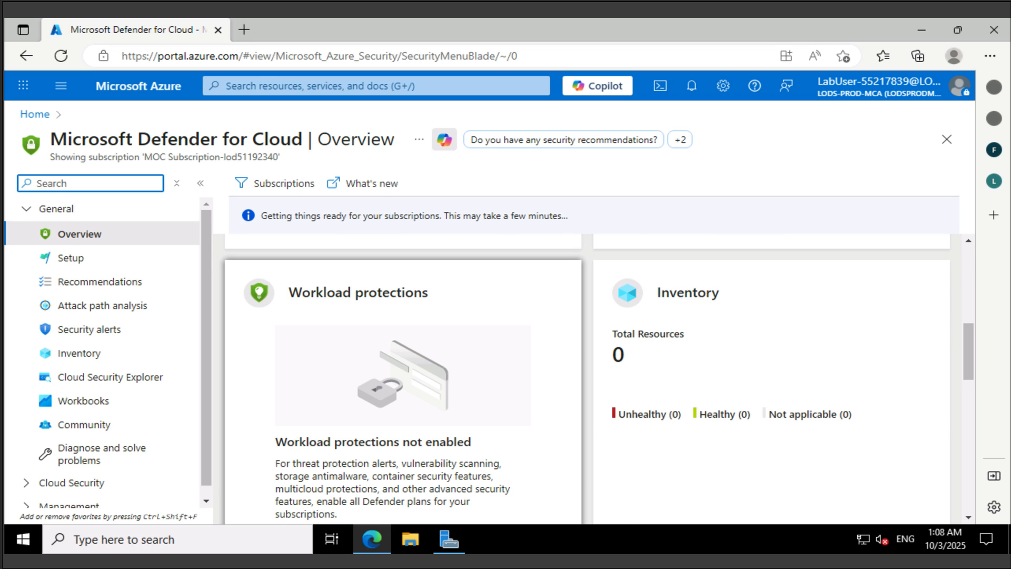
scroll(594, 378, "down", 2)
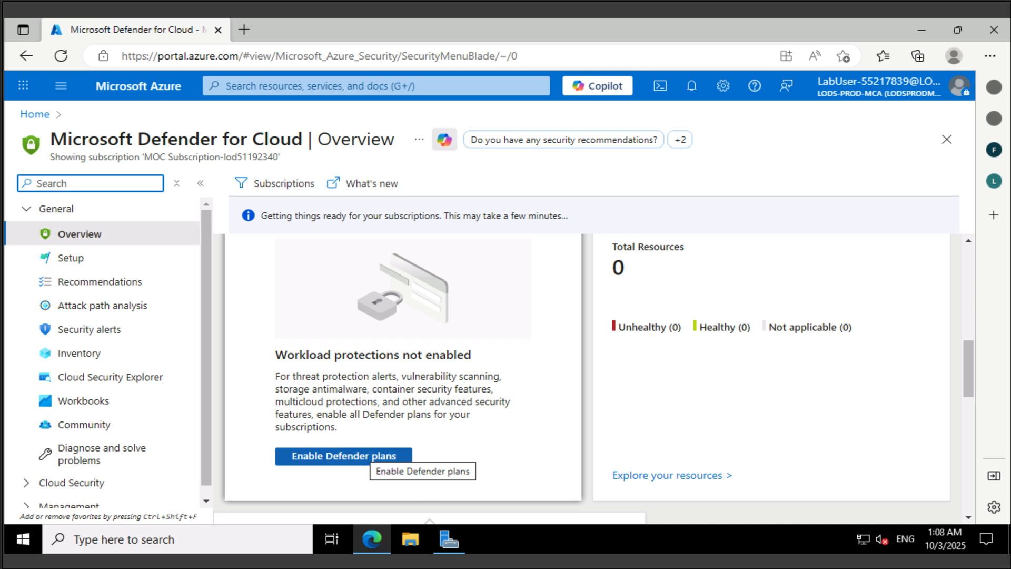
scroll(594, 378, "down", 4)
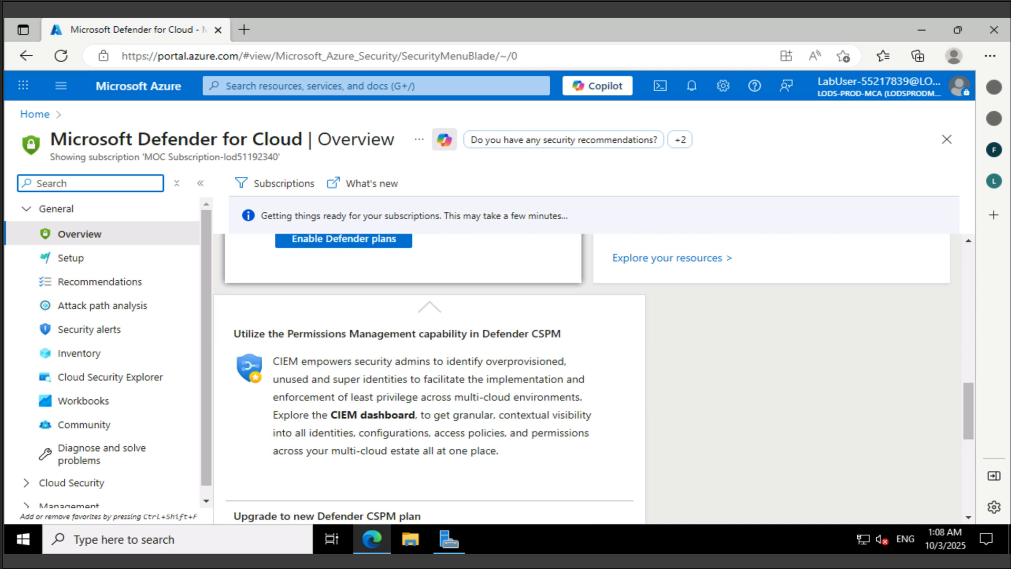
Open the Environment settings of Defender for Cloud from its Management section.
scroll(105, 395, "down", 1)
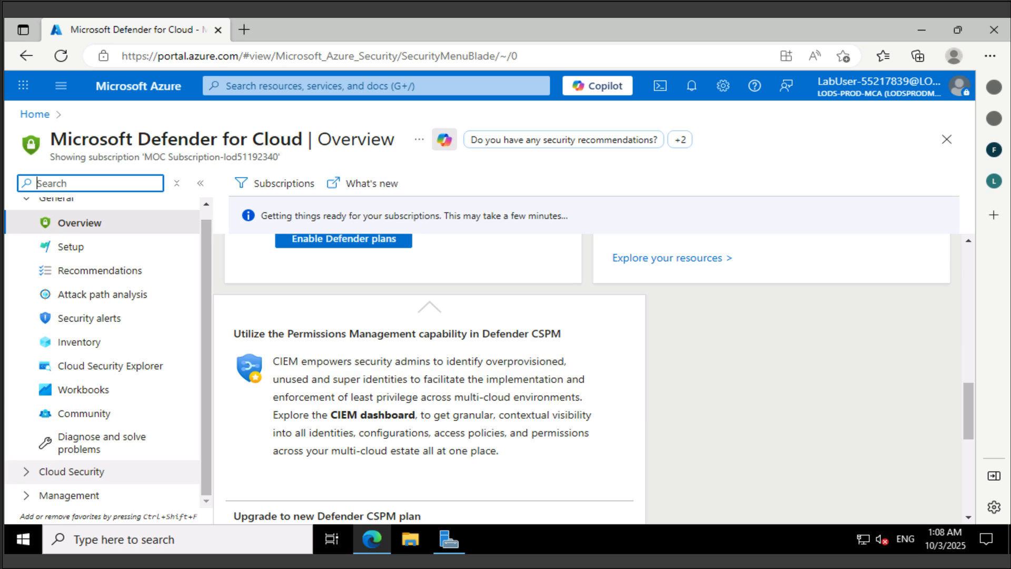
left_click(68, 495)
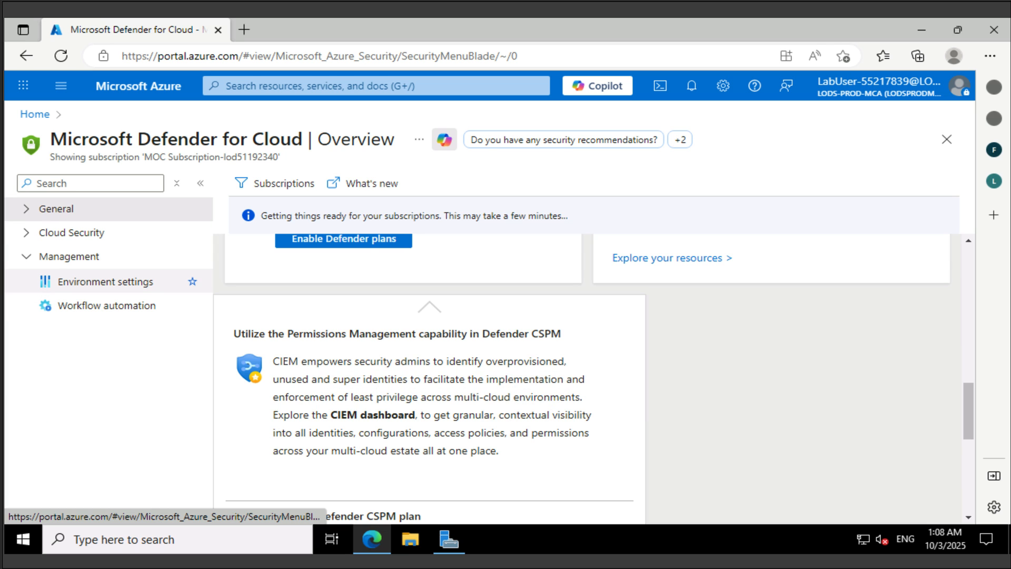
left_click(105, 282)
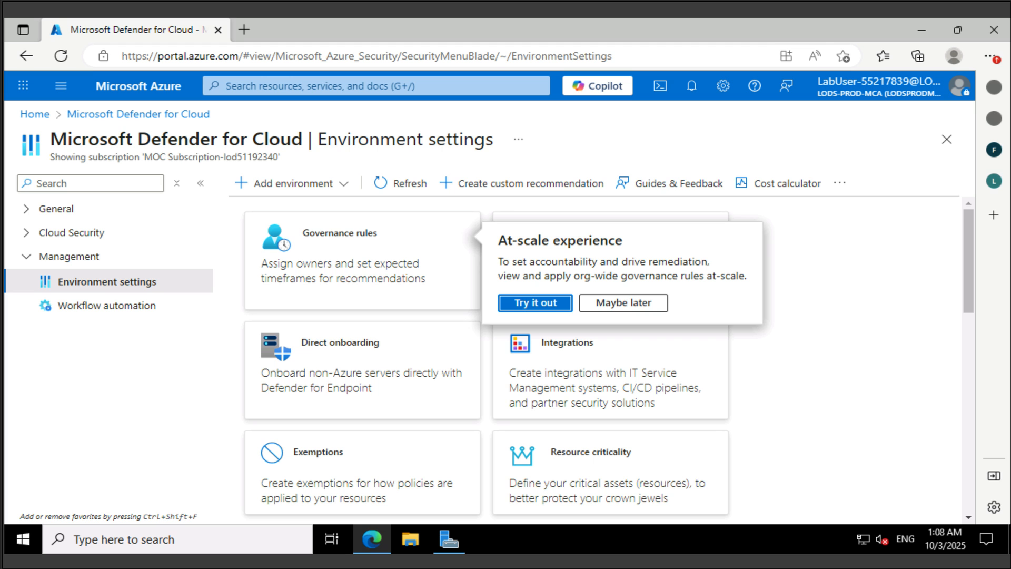
Dismiss the at-scale experience prompt, then examine the listed Azure environments and the environment types that can be added.
key("Escape")
scroll(600, 358, "down", 10)
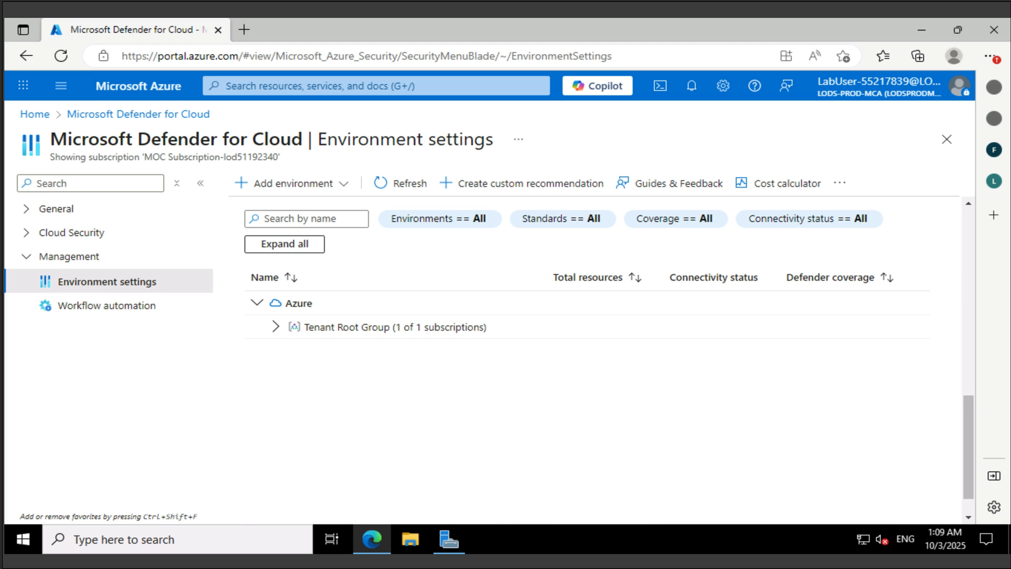
scroll(600, 358, "up", 1)
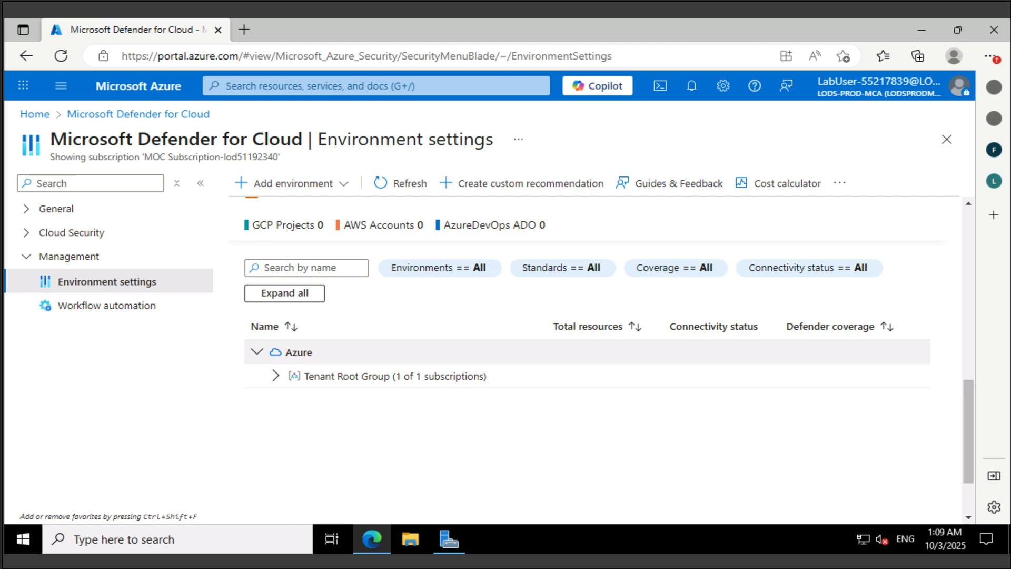
left_click(293, 183)
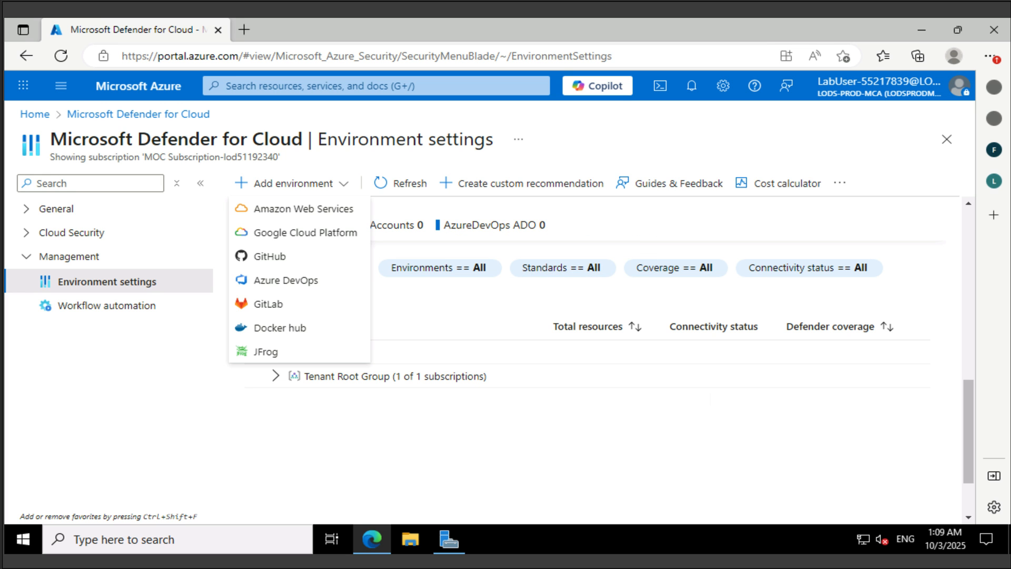
left_click(572, 299)
scroll(564, 269, "up", 8)
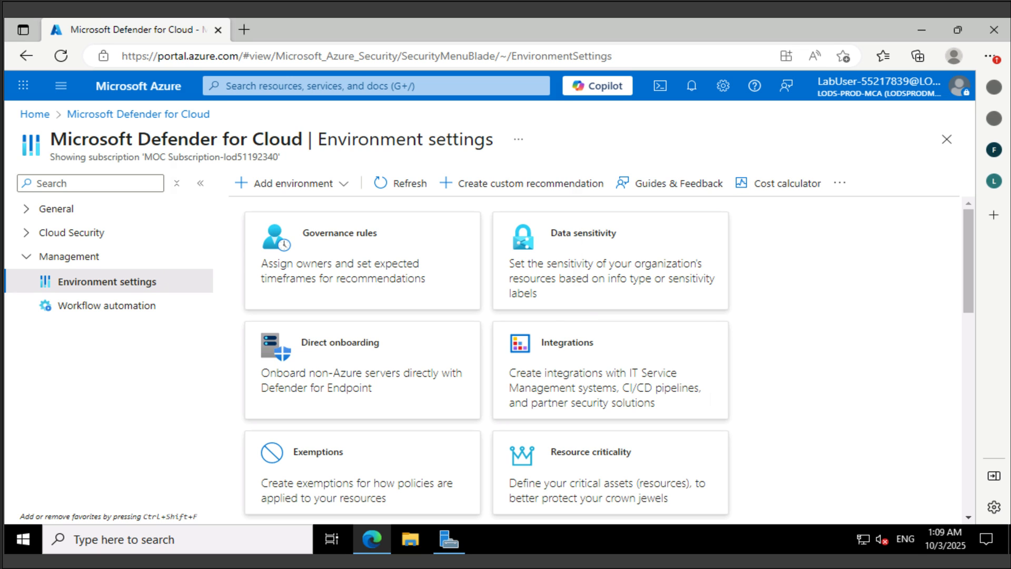
Find the Virtual machines service with the search term "vms" and start creating a standard virtual machine.
left_click(321, 86)
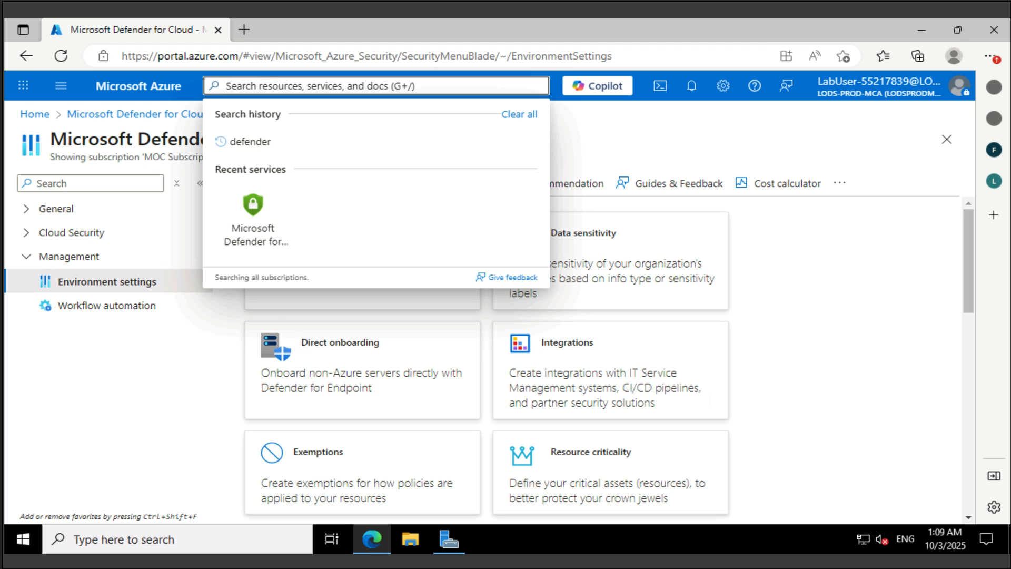
type("vms")
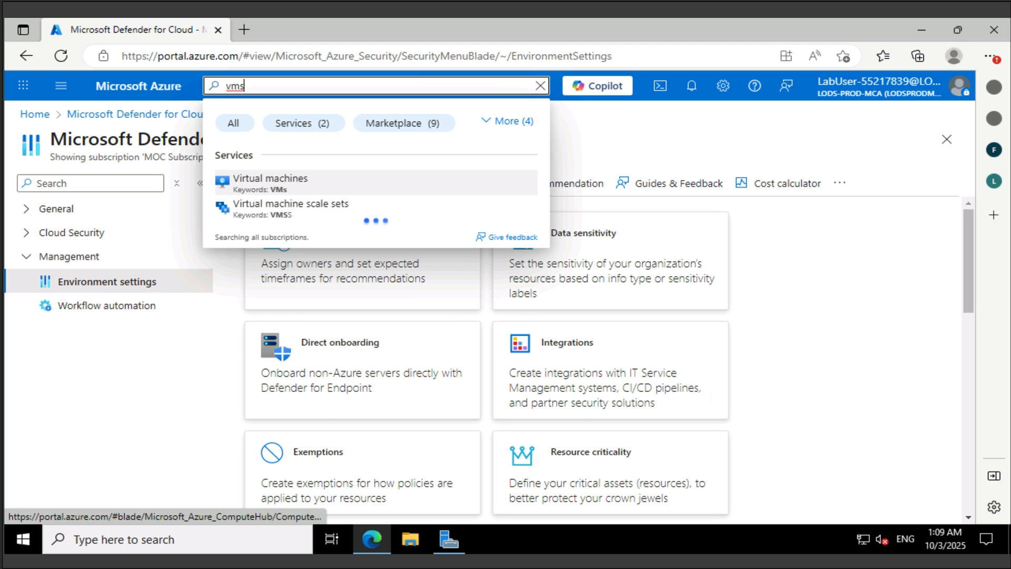
key("Return")
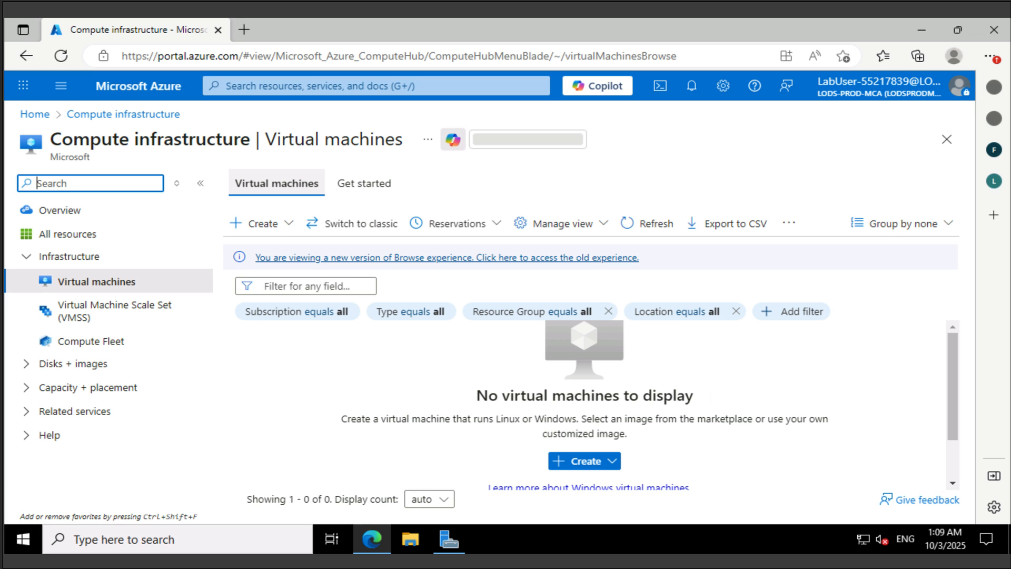
left_click(584, 461)
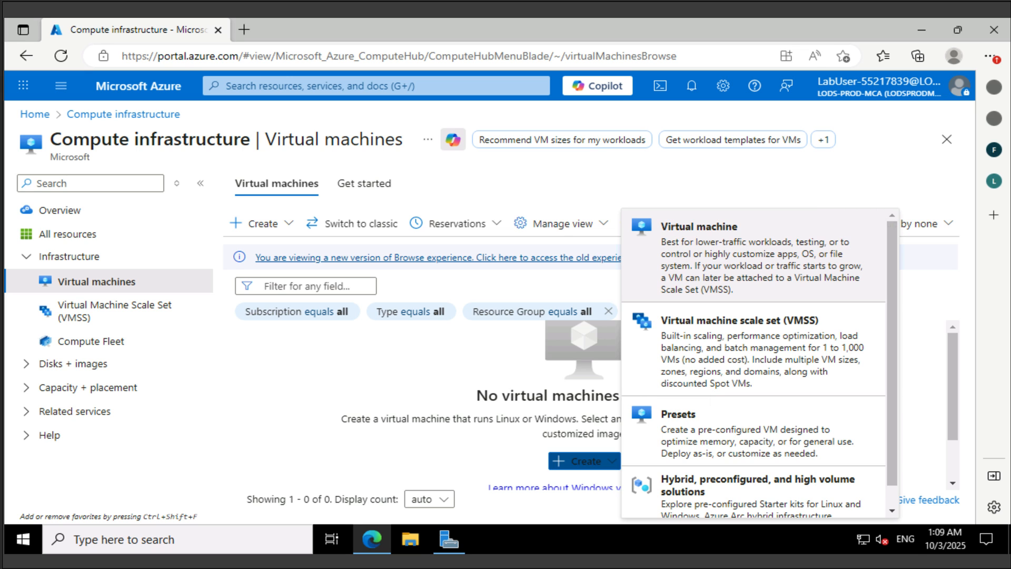
left_click(698, 226)
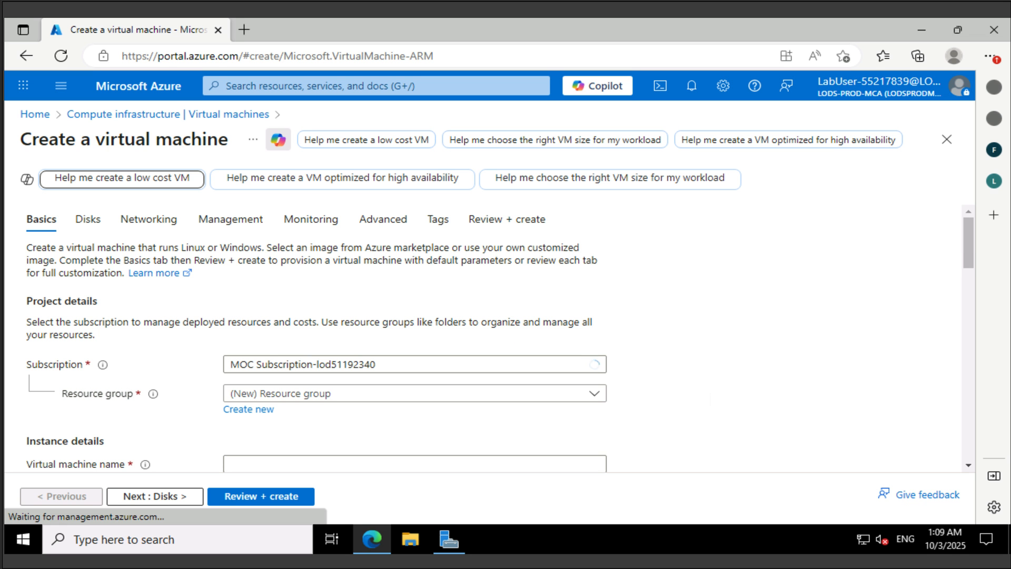
Create a new resource group named AZ800-L0601-RG for the virtual machine.
scroll(490, 337, "down", 1)
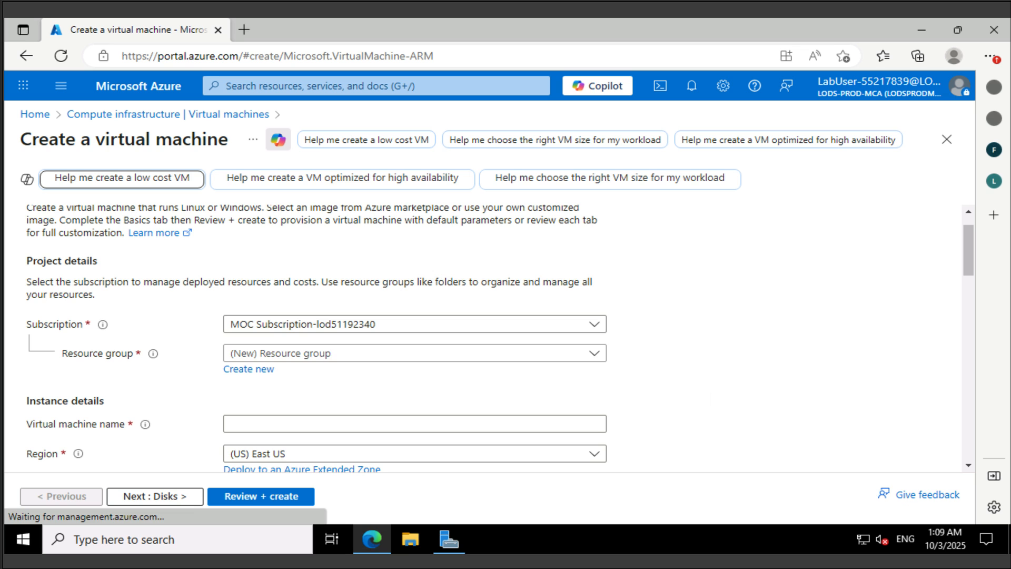
left_click(248, 369)
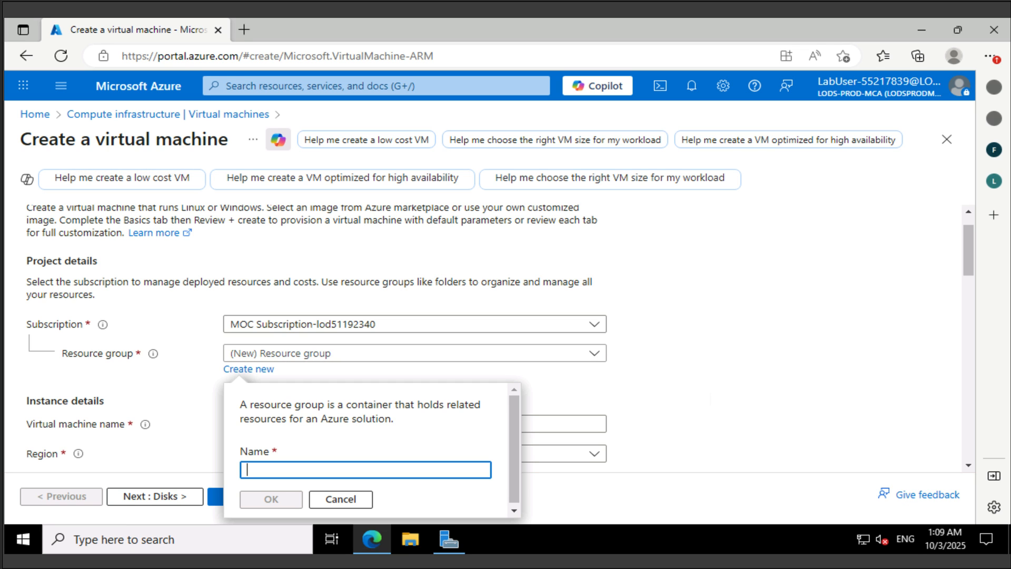
type("AZ800-L0601-RG")
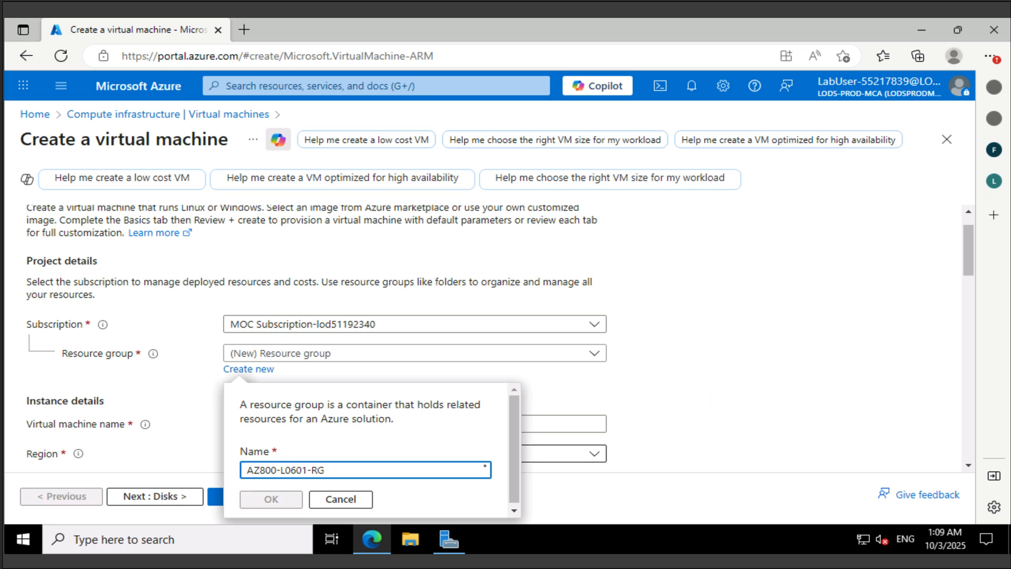
key("Return")
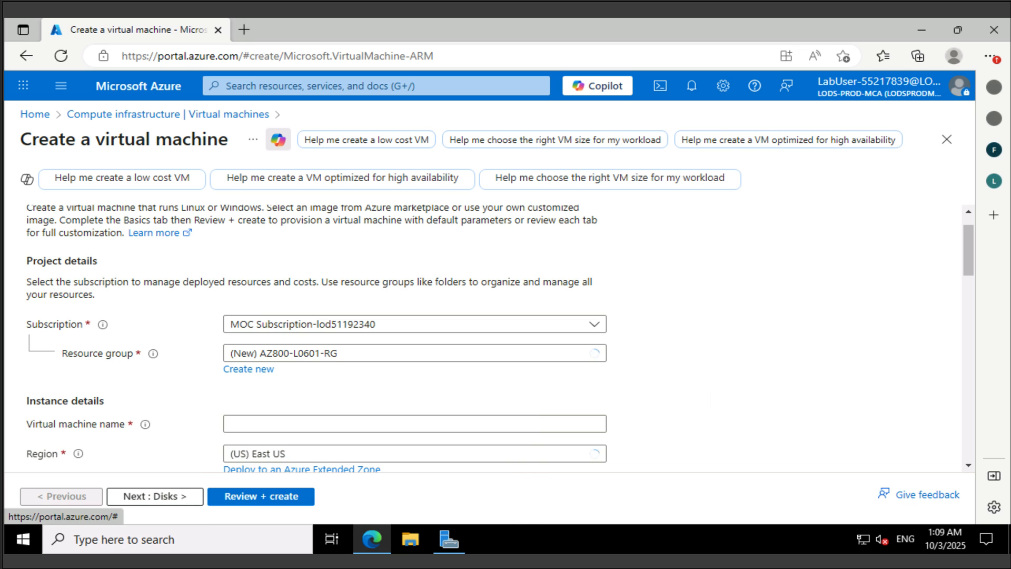
Name the virtual machine az800L06-vm0 and set its availability options to No infrastructure redundancy required.
key("Tab")
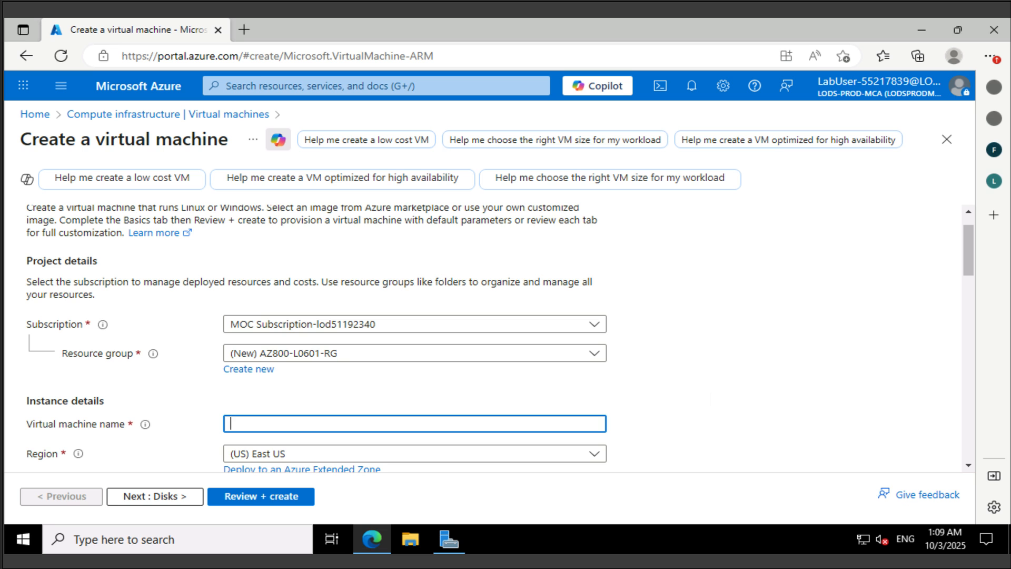
type("az800L06-vm0")
left_click(711, 399)
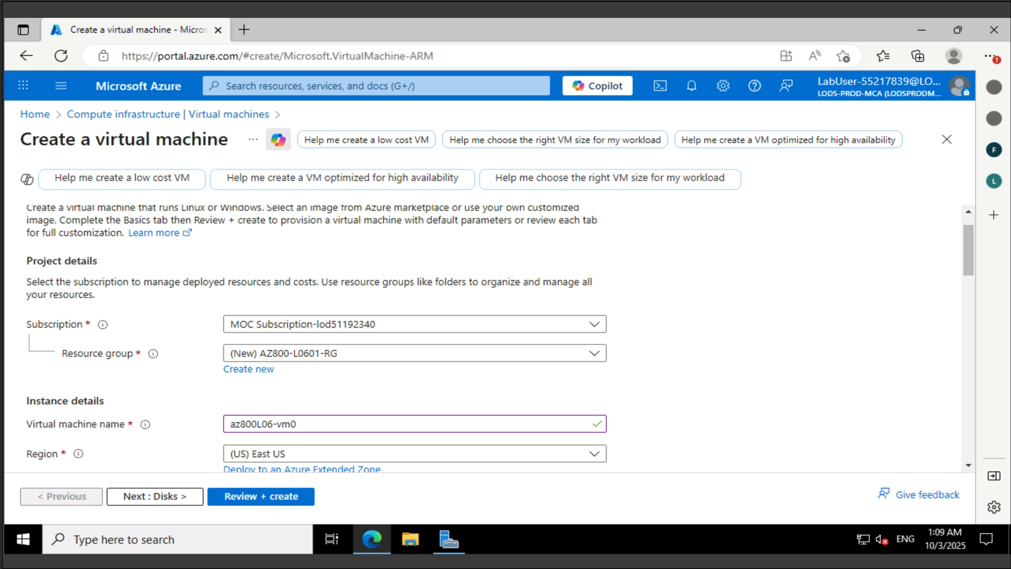
scroll(710, 398, "down", 2)
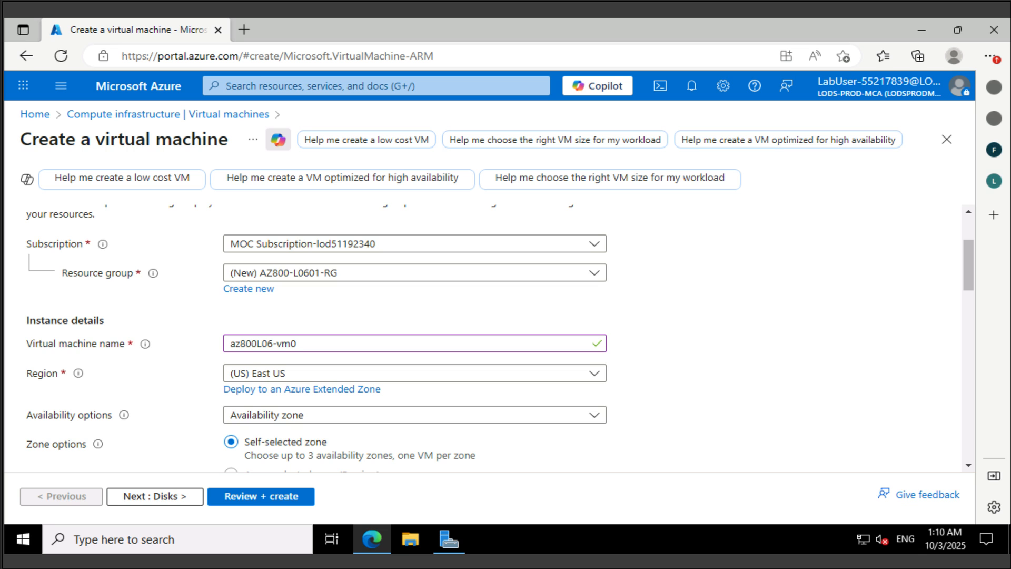
left_click(414, 415)
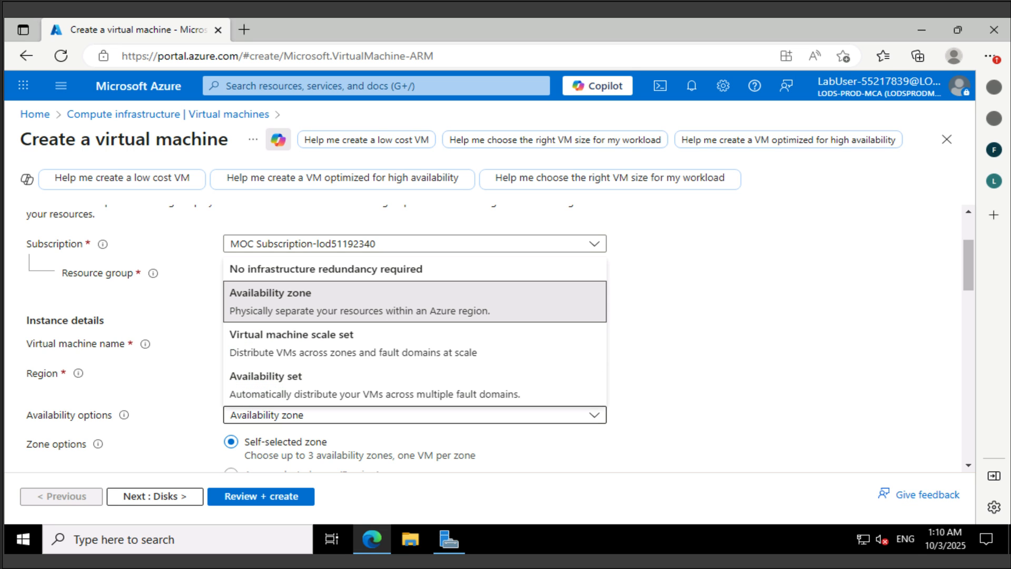
left_click(326, 268)
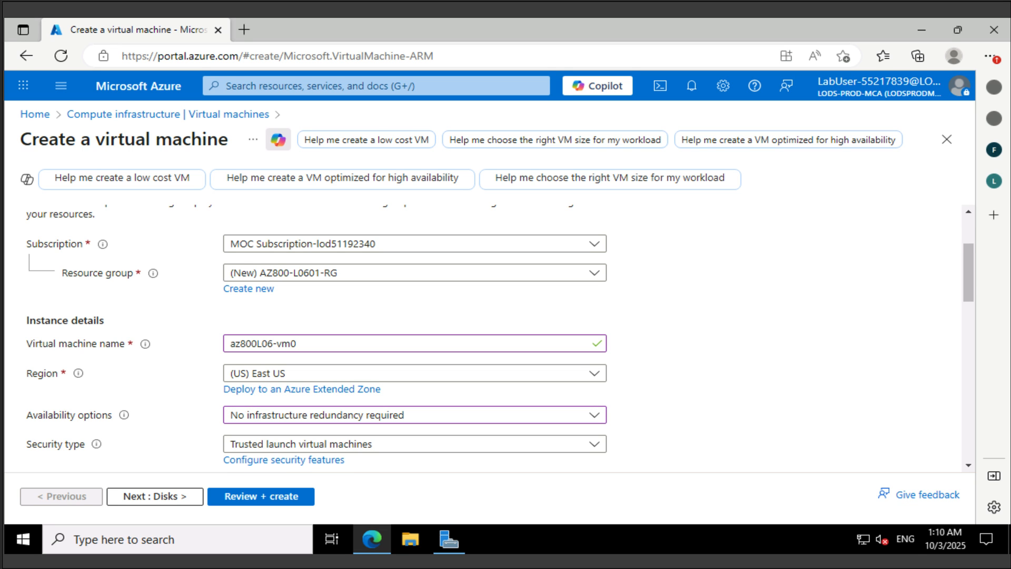
Set the virtual machine's image to Windows Server 2022 Datacenter: Azure Edition - x64 Gen2.
scroll(500, 337, "down", 1)
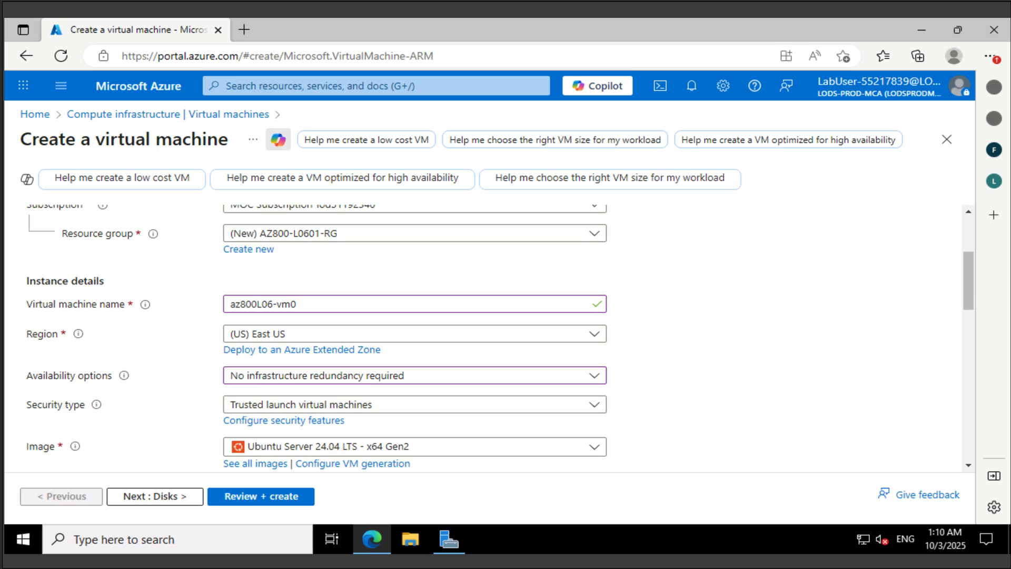
scroll(500, 337, "down", 3)
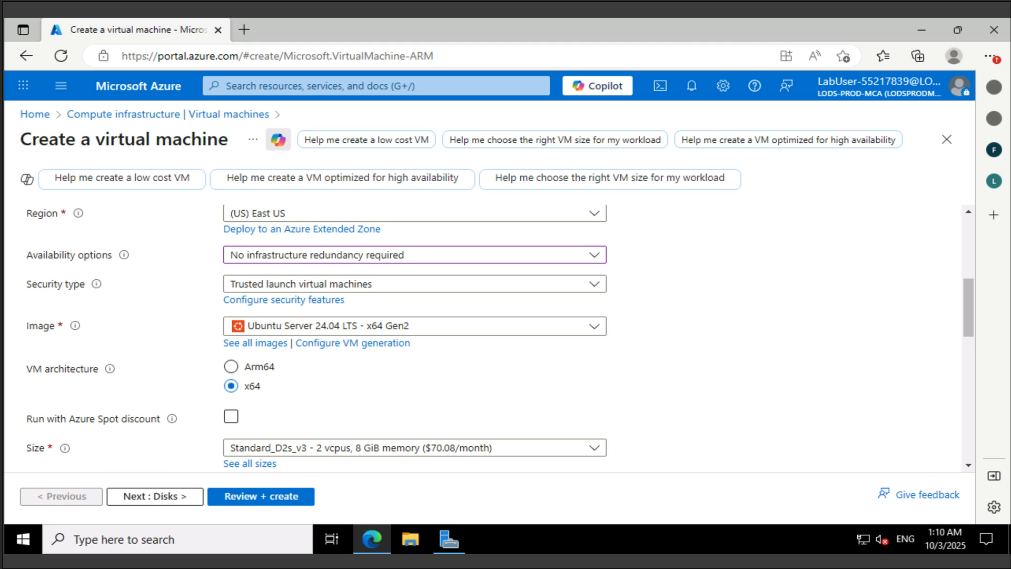
left_click(415, 326)
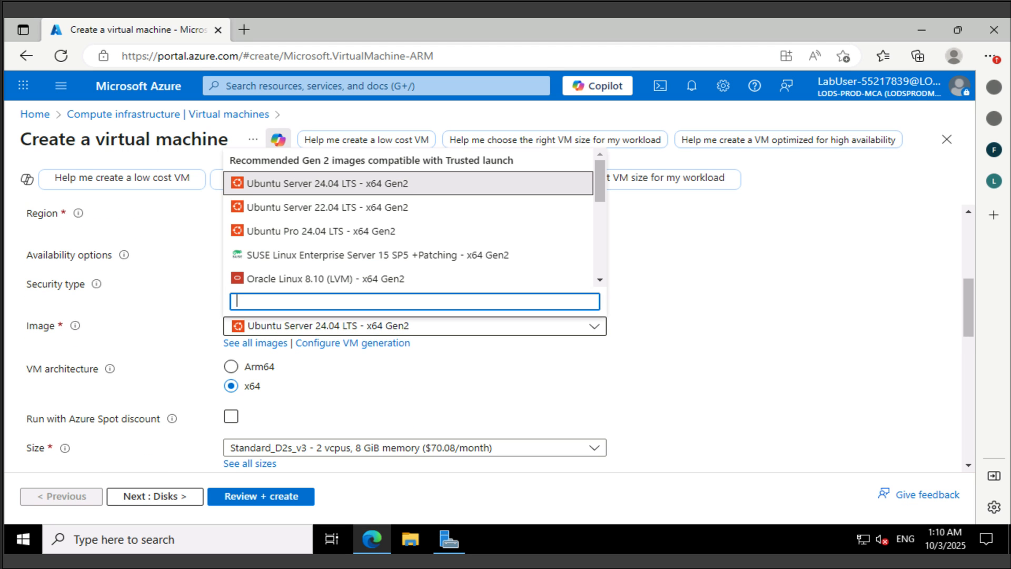
scroll(411, 221, "down", 2)
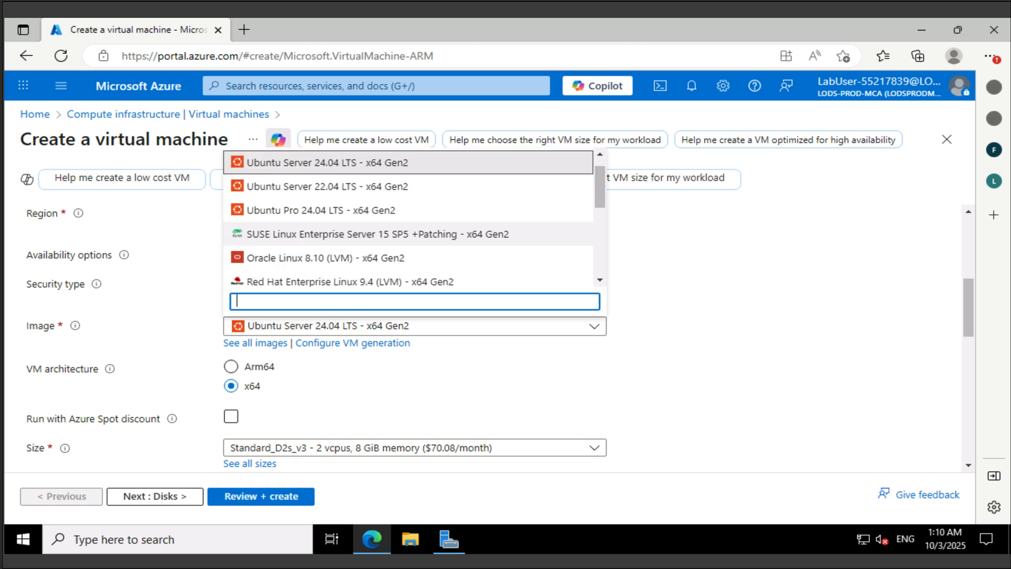
scroll(411, 222, "down", 2)
scroll(415, 248, "down", 3)
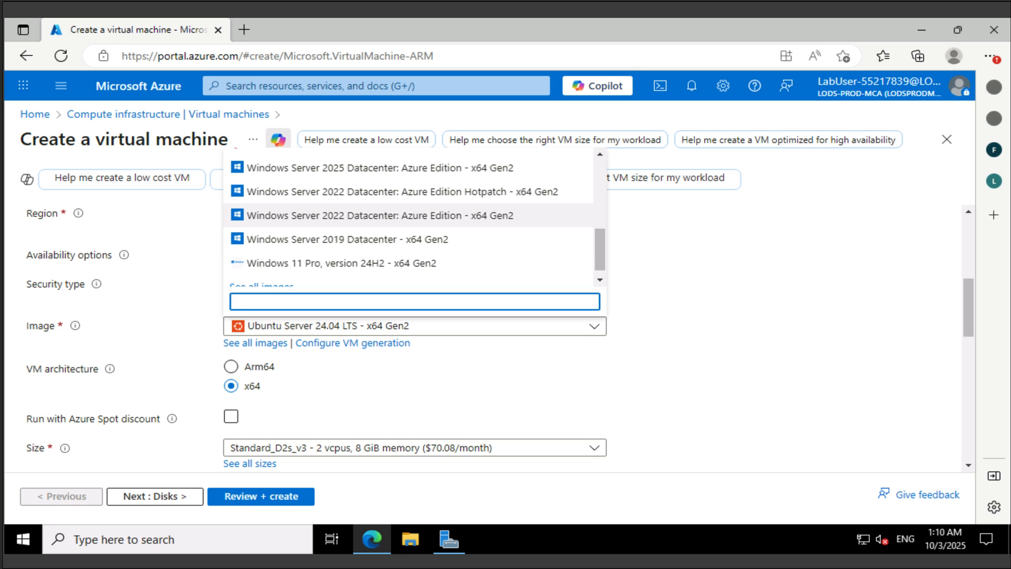
left_click(380, 215)
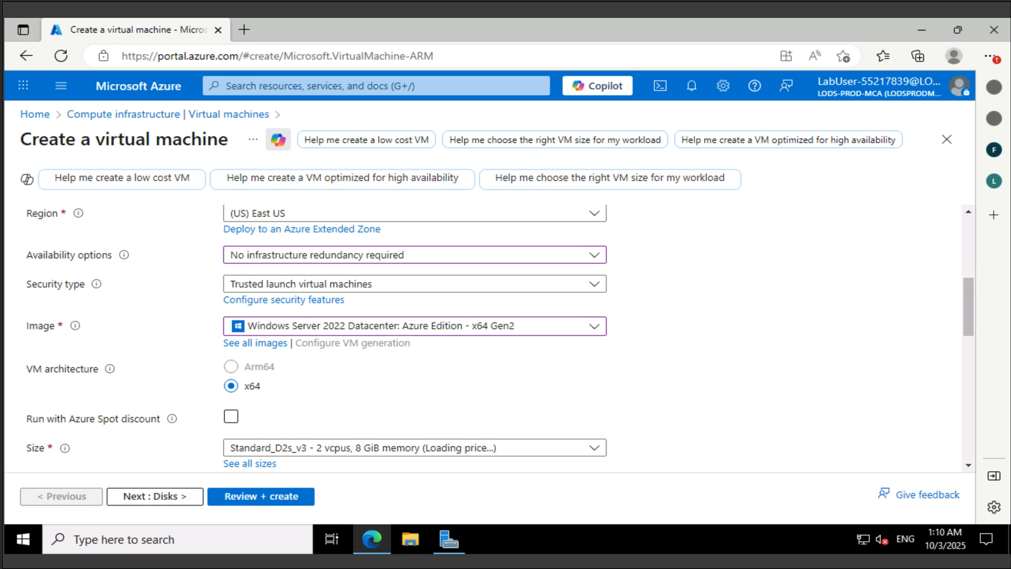
scroll(484, 338, "down", 1)
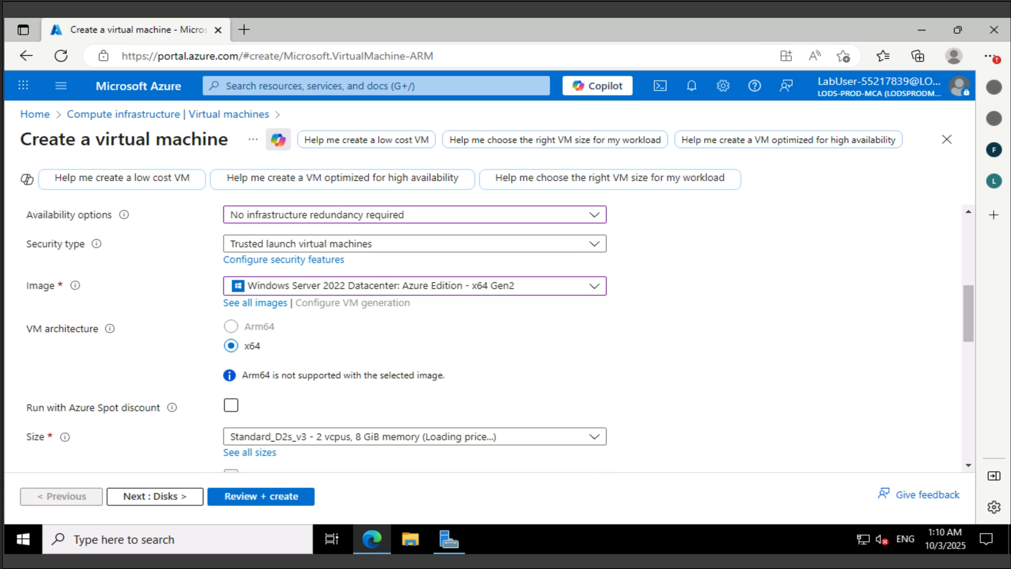
Set the administrator account's username to Student, then enter and confirm the account password.
scroll(484, 338, "down", 5)
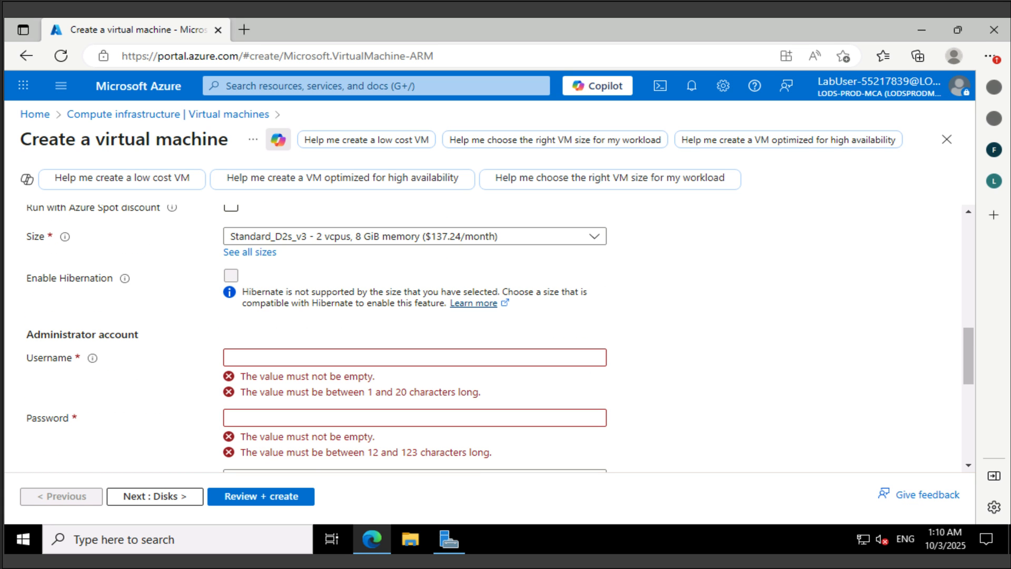
left_click(414, 357)
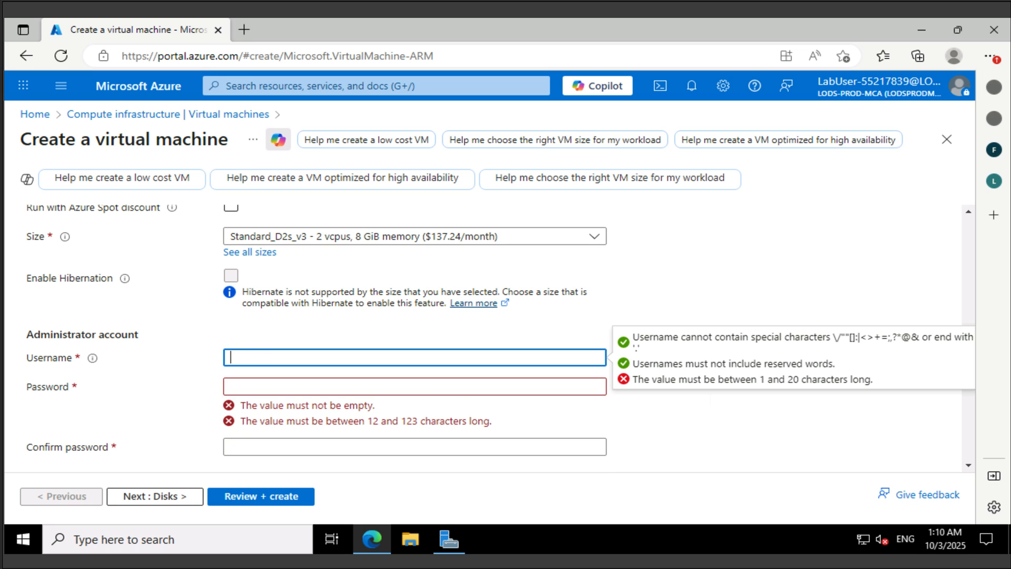
type("Student")
left_click(414, 386)
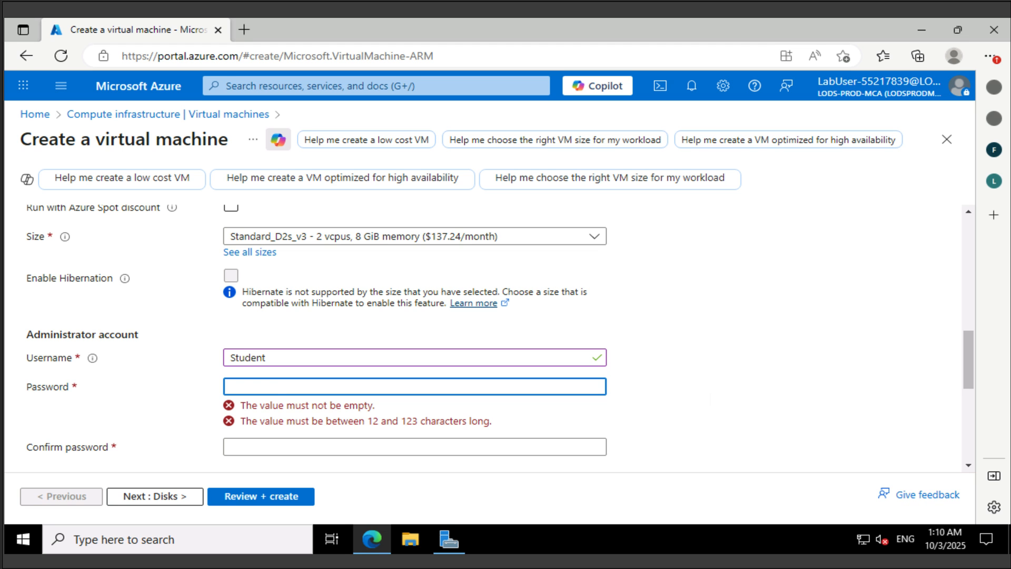
key("ctrl+v")
scroll(500, 337, "down", 3)
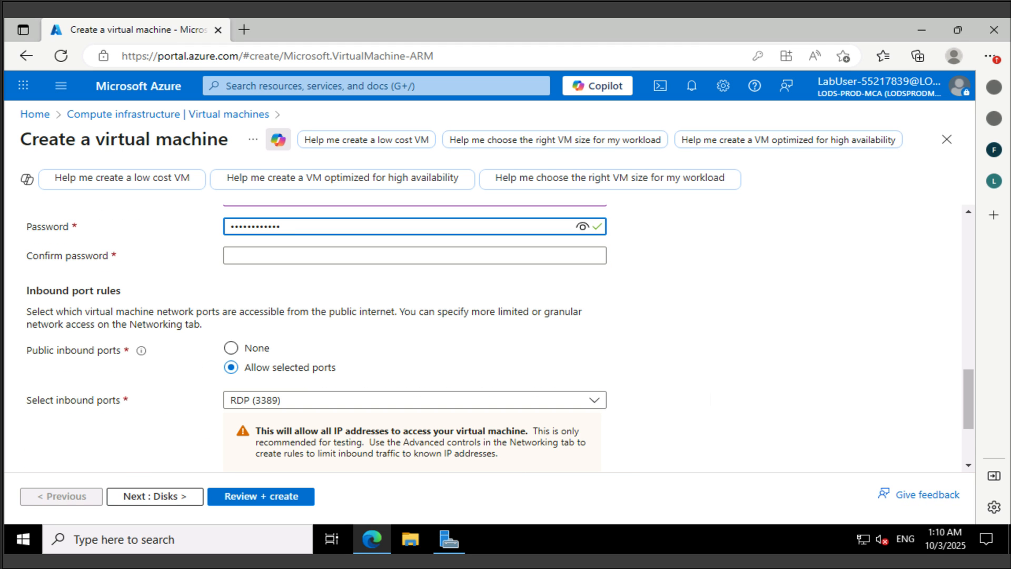
left_click(414, 255)
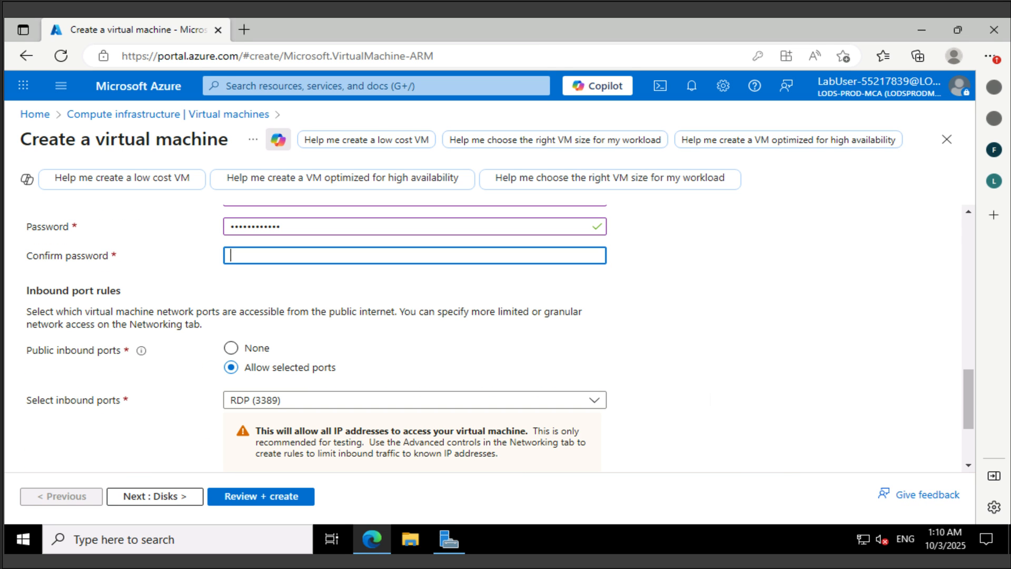
key("ctrl+v")
Set the virtual machine's public inbound ports to None.
left_click(231, 348)
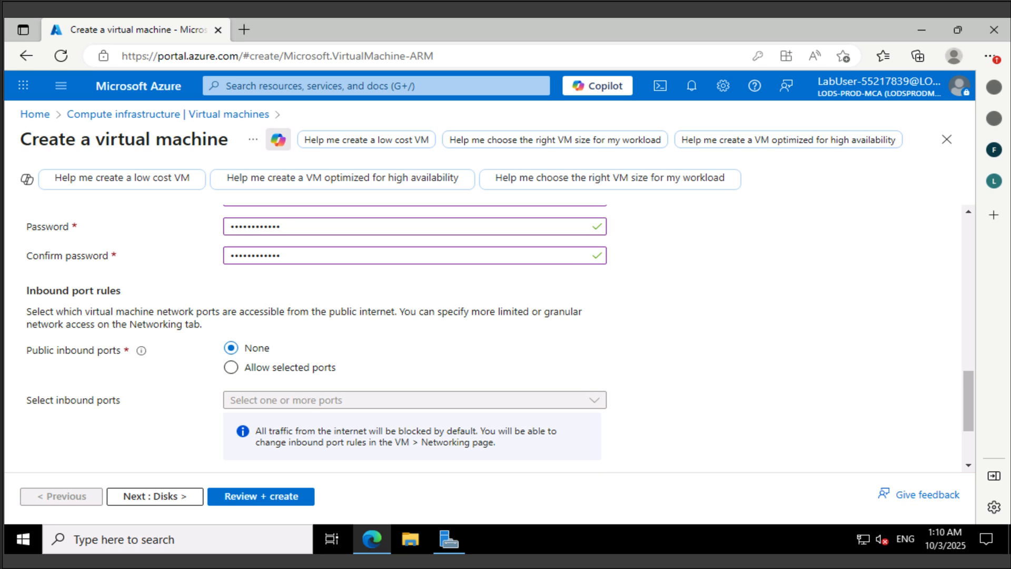
scroll(500, 338, "down", 1)
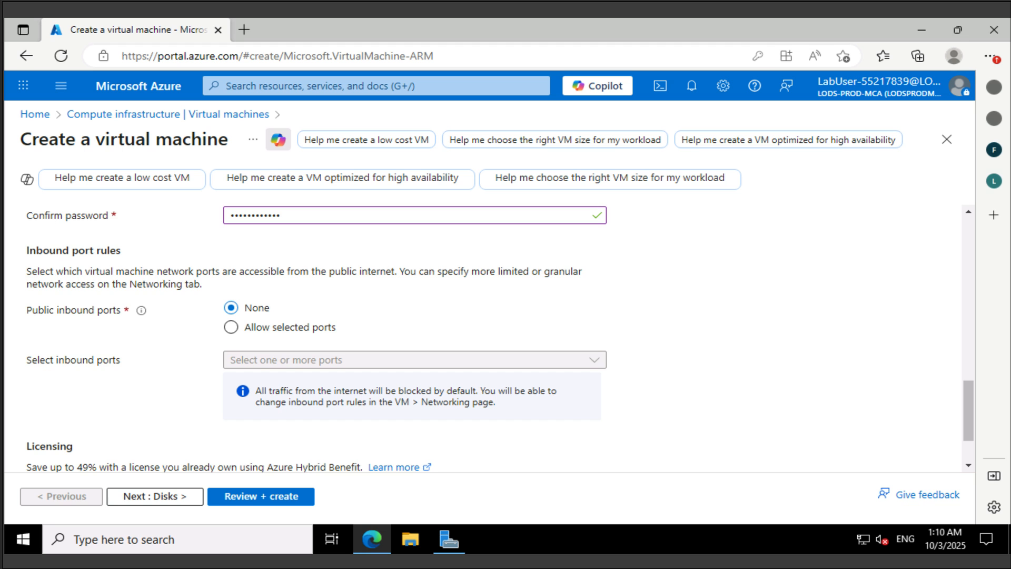
scroll(500, 338, "down", 2)
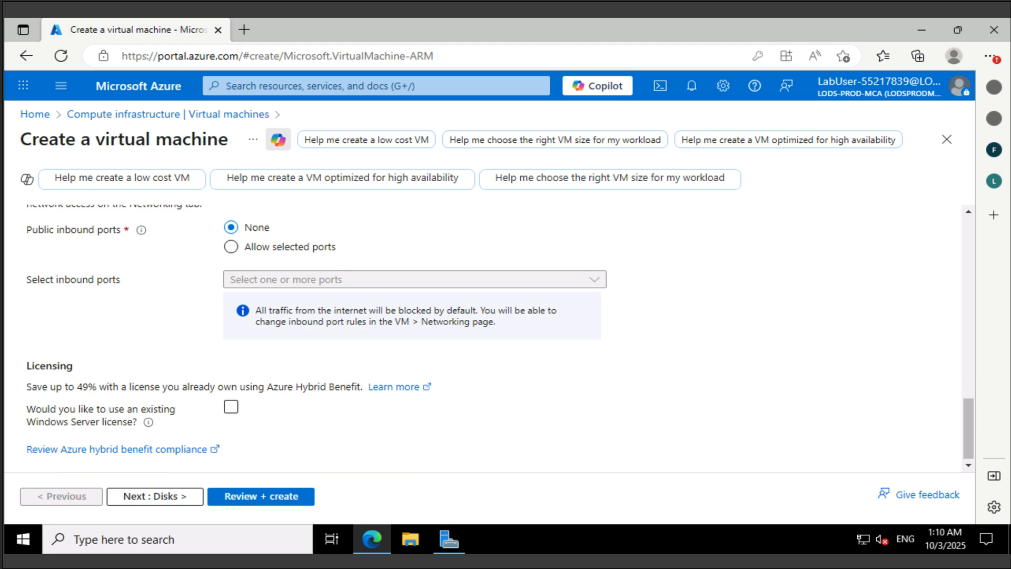
Proceed to the disk settings and set the OS disk type to Standard HDD with locally-redundant storage.
left_click(154, 496)
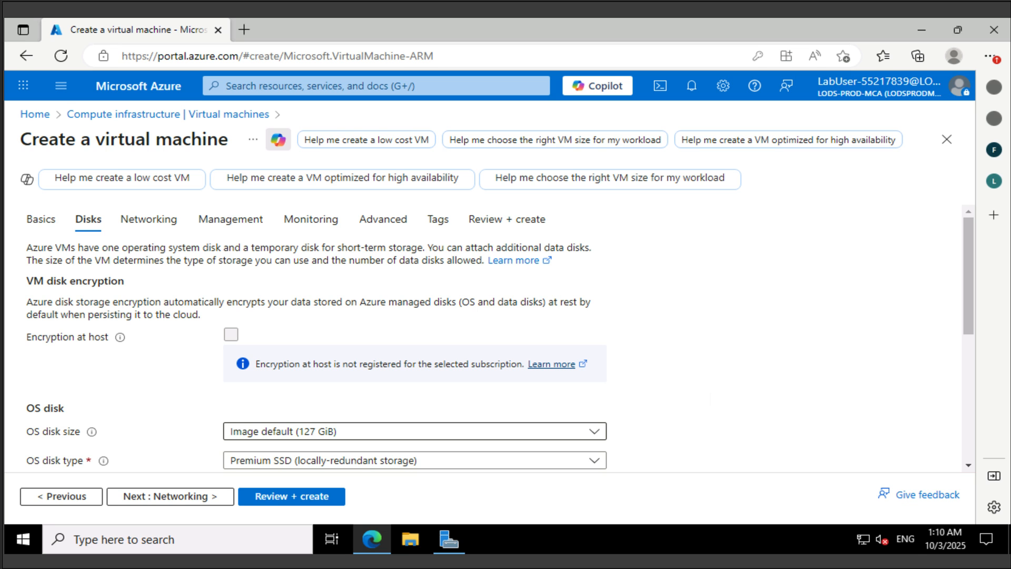
left_click(411, 460)
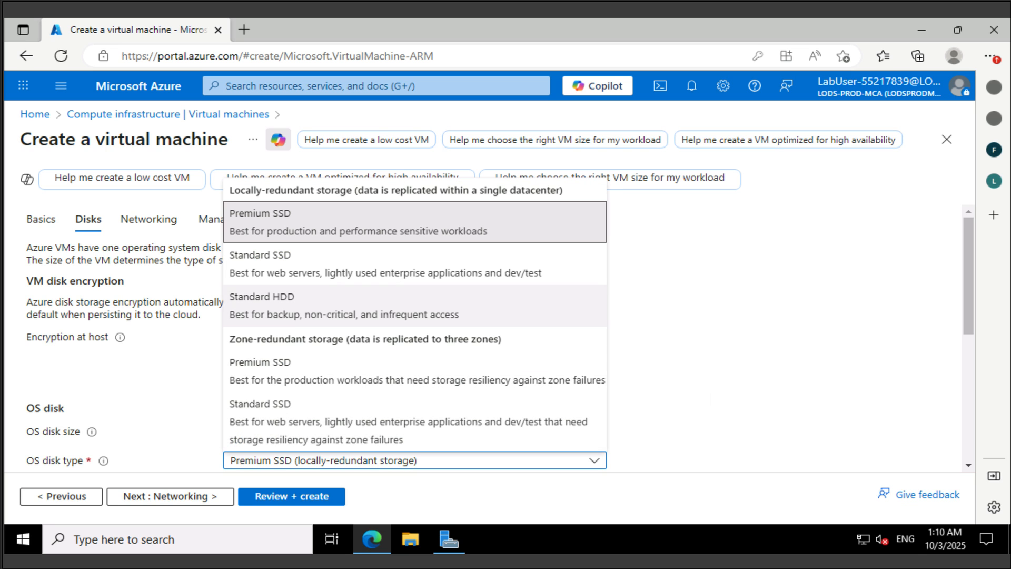
left_click(344, 305)
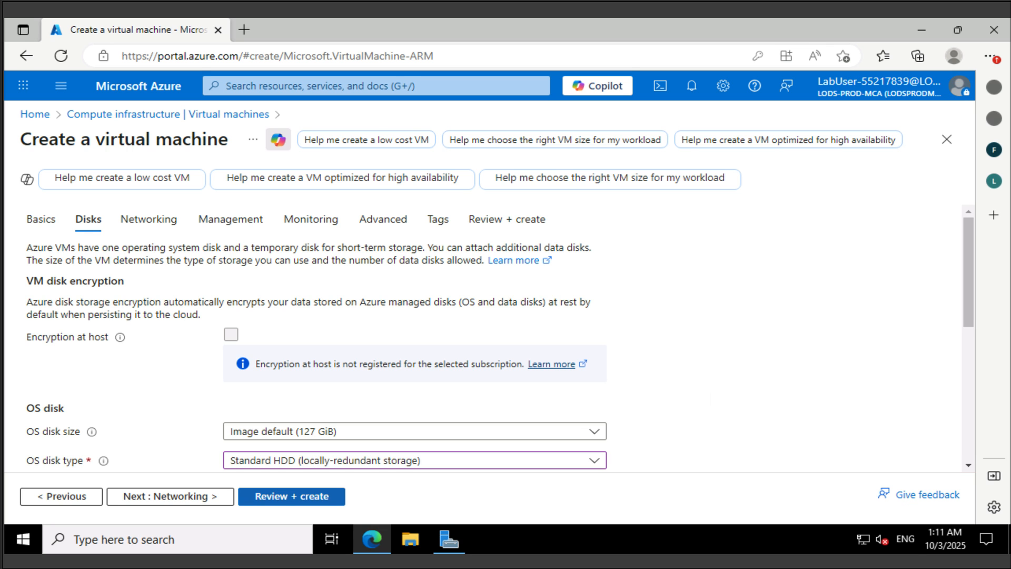
Proceed to the networking settings, dismiss the browser's password-saving offer, and start a new virtual network named az800l06-vnet.
left_click(170, 496)
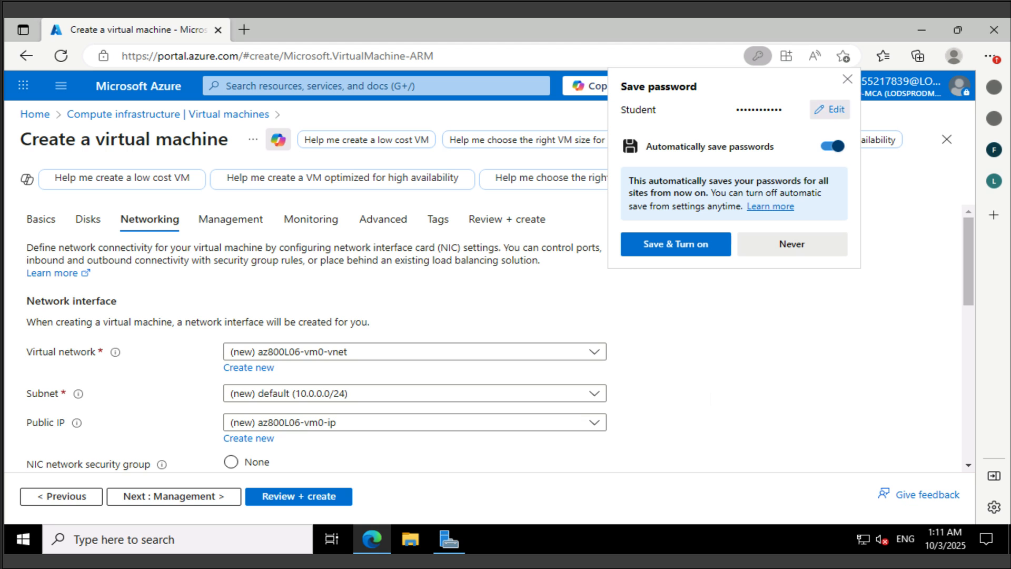
left_click(847, 79)
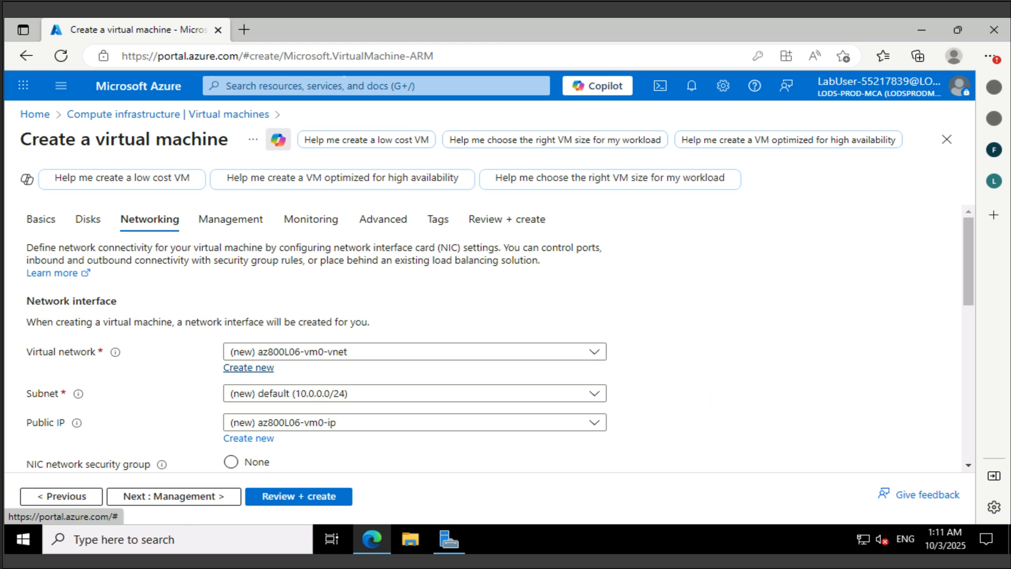
left_click(249, 367)
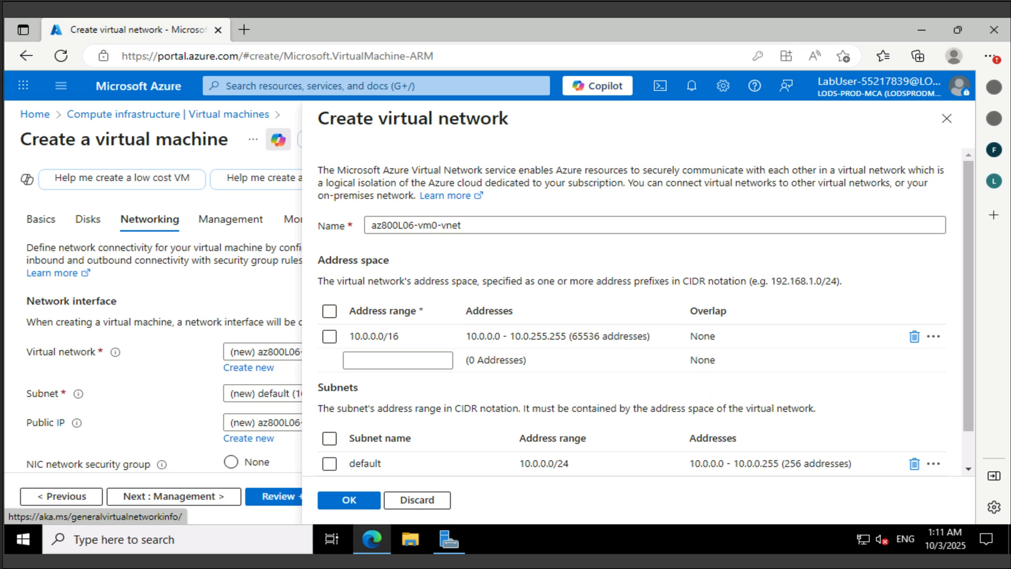
double_click(457, 225)
key("ctrl+a")
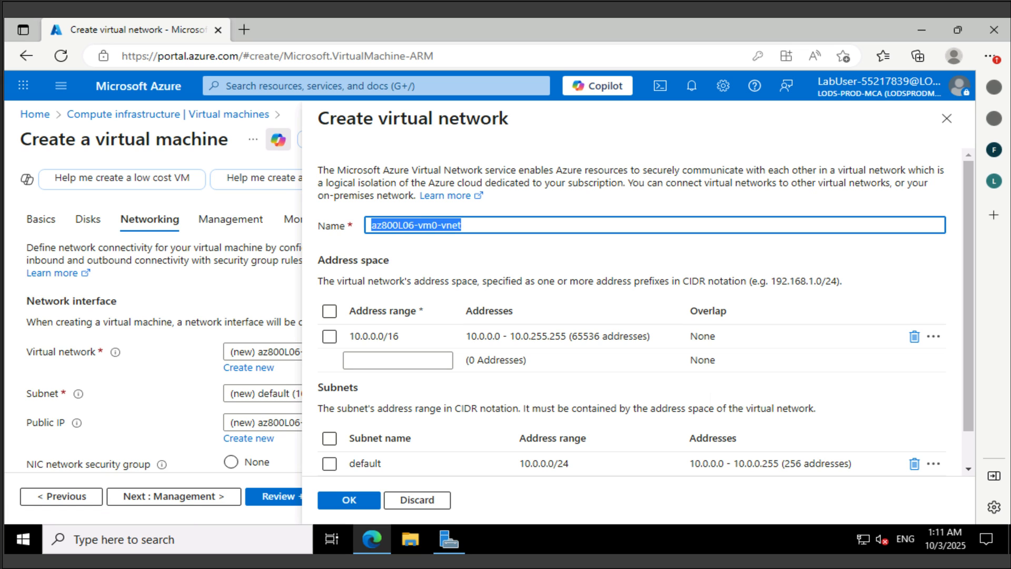
key("BackSpace")
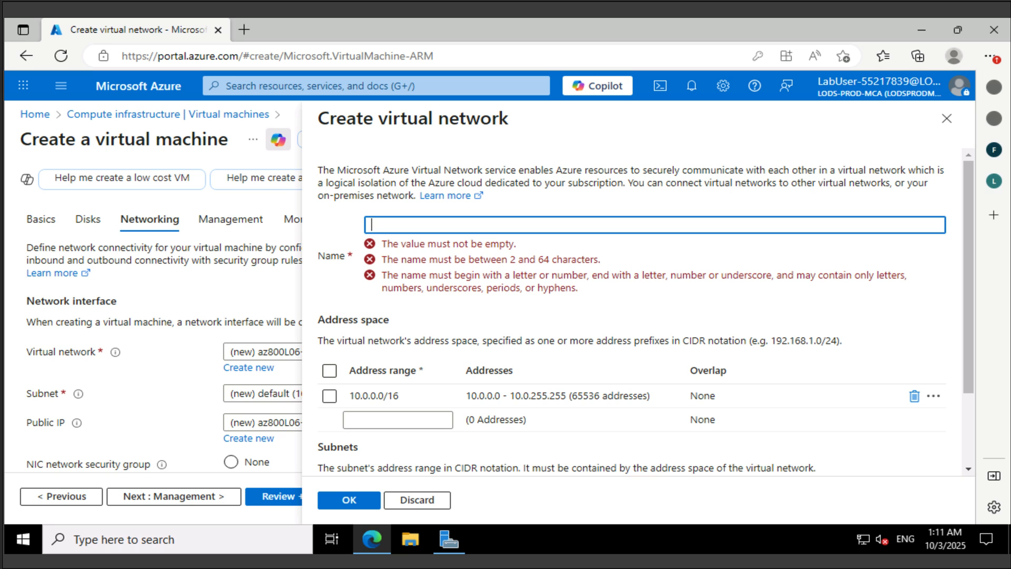
type("az800l06-vnet")
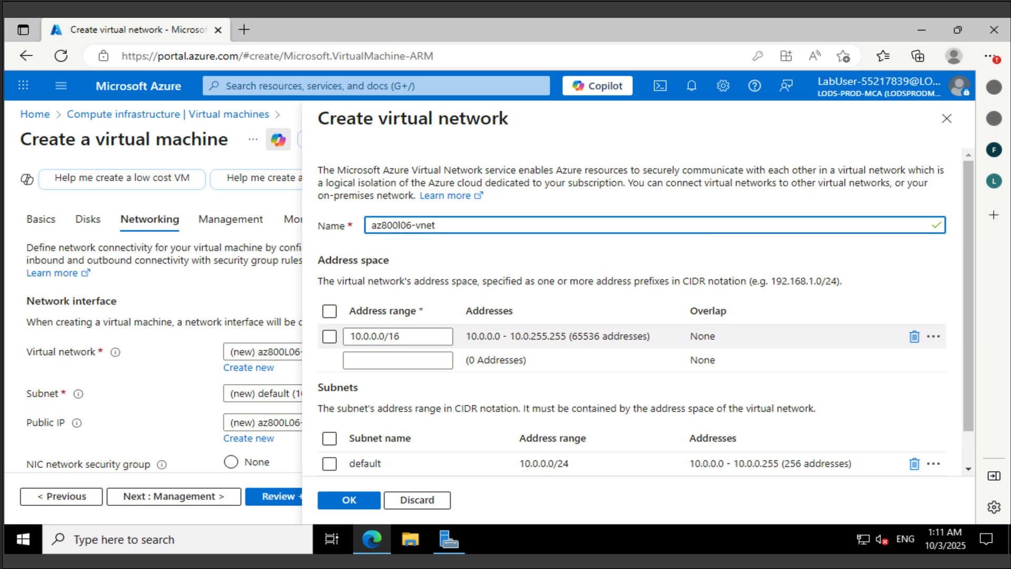
Replace the virtual network's default address range with 10.60.0.0/20.
left_click(915, 336)
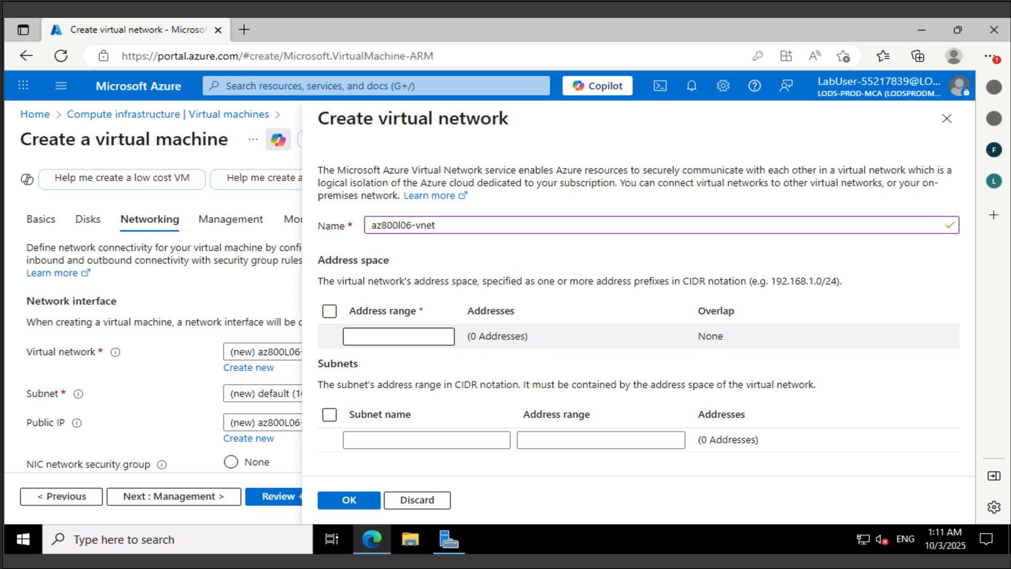
left_click(399, 336)
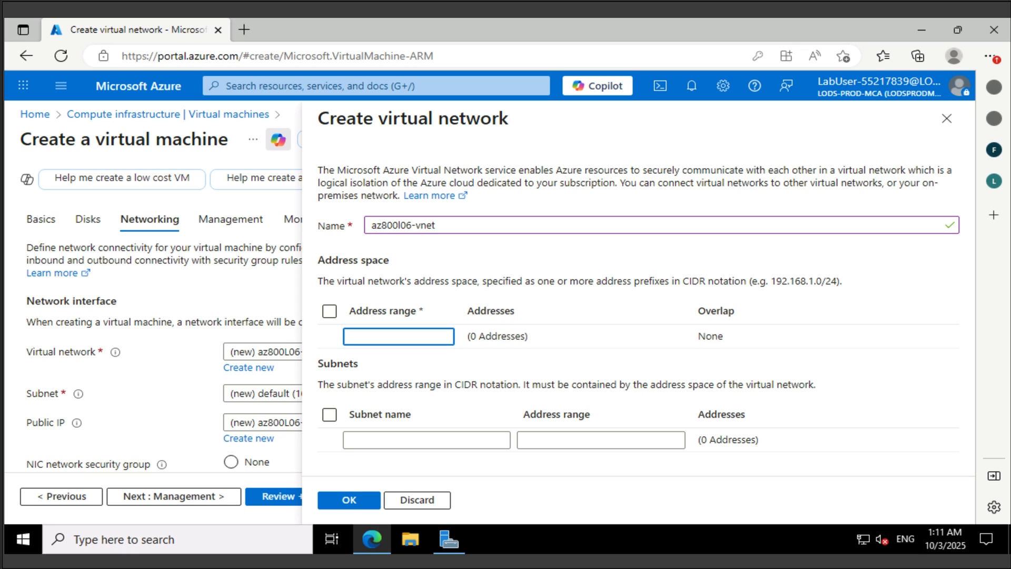
type("10.60.0.0/20")
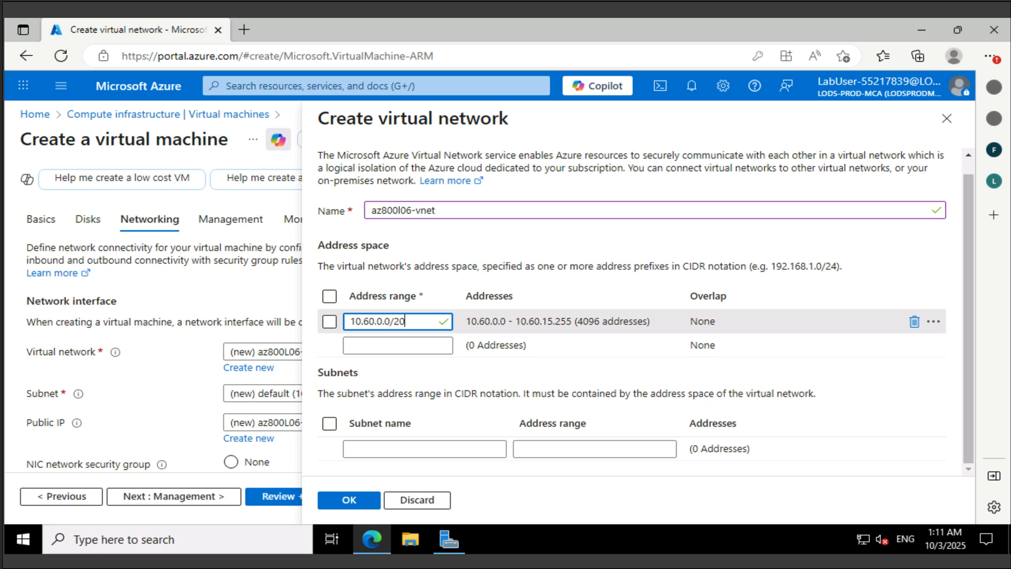
Add a subnet named subnet0 with address range 10.60.0.0/24 and confirm the new virtual network.
left_click(424, 449)
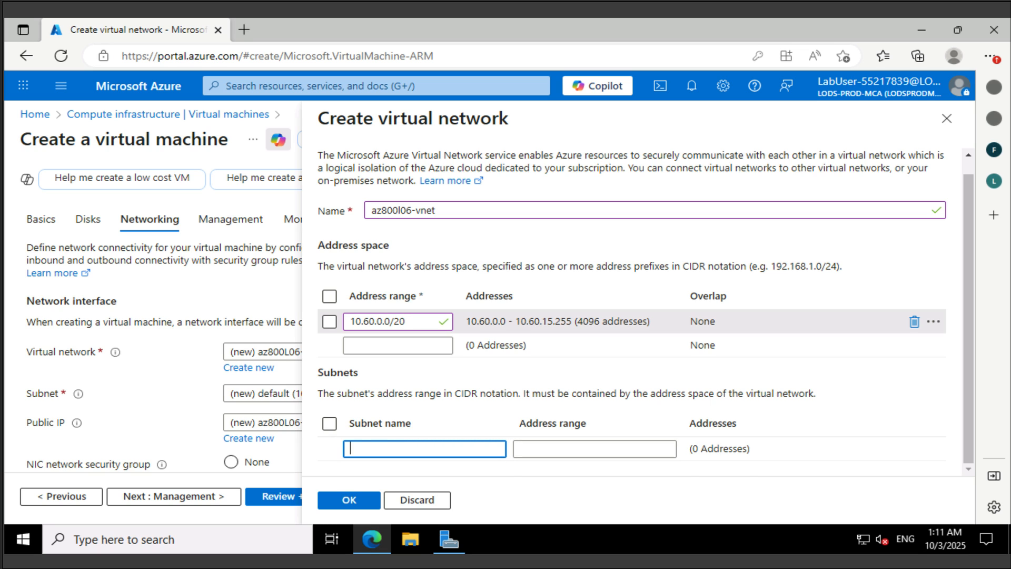
type("subnet0")
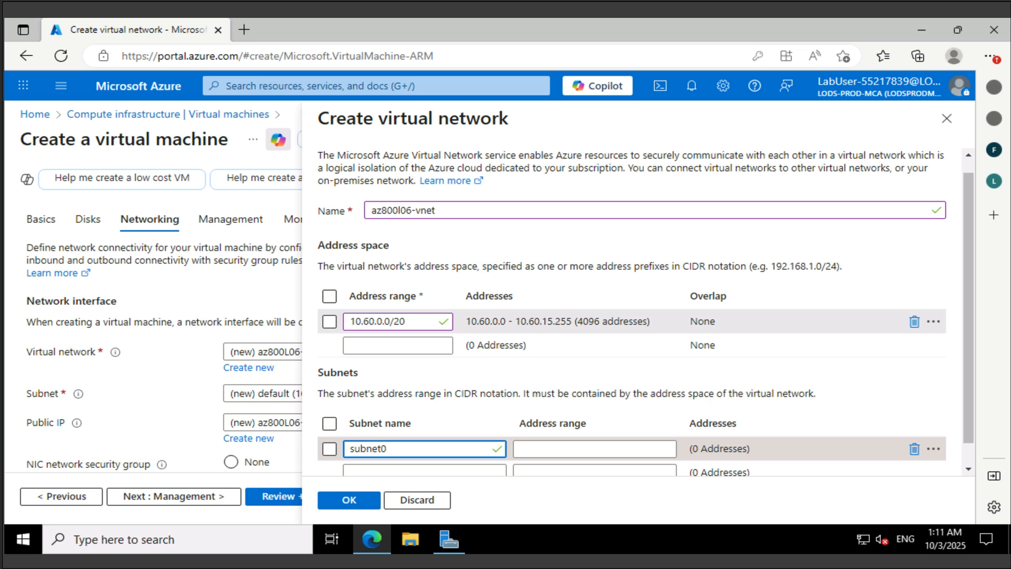
key("Tab")
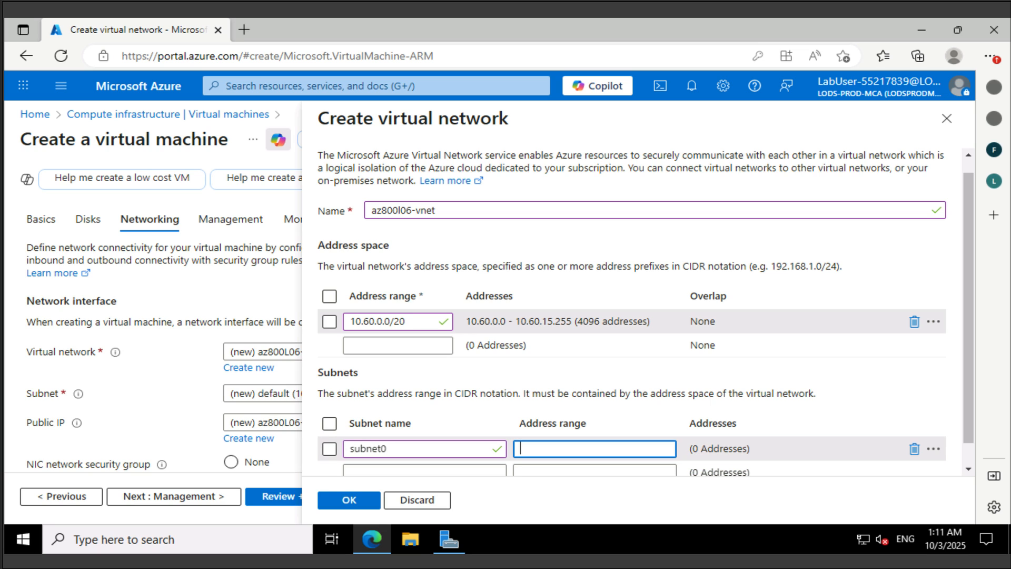
type("10.60.0.0/24")
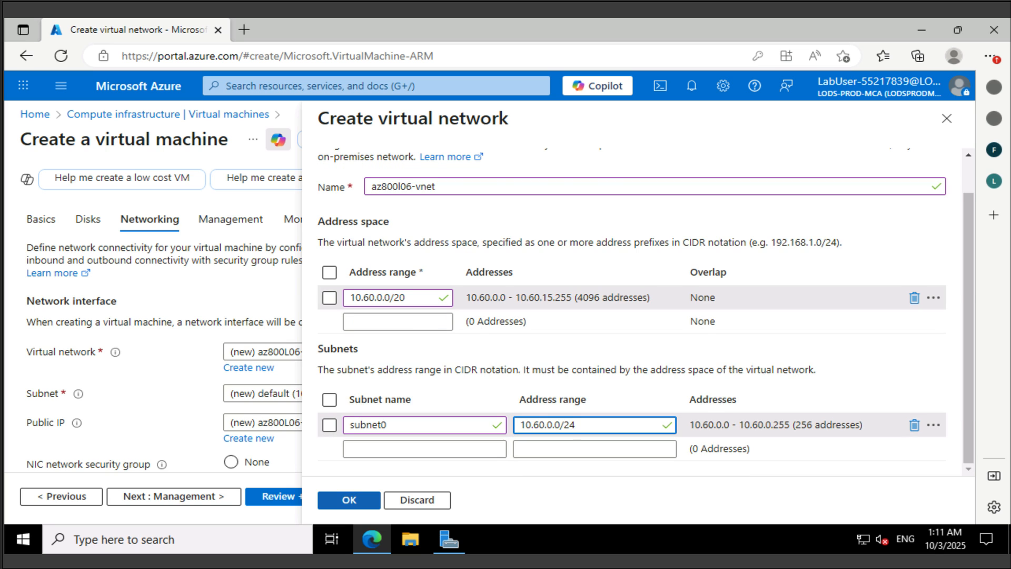
key("Return")
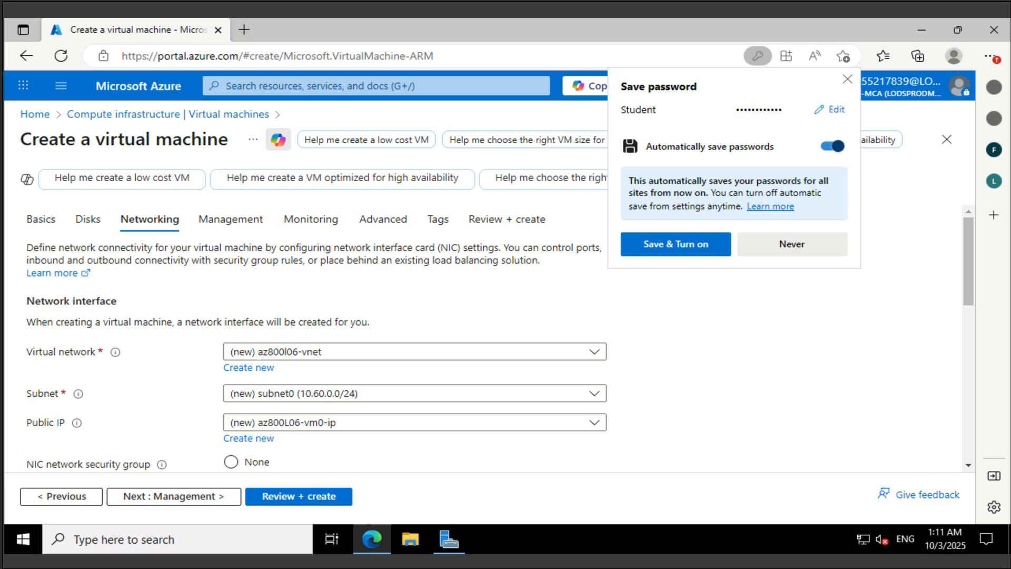
Set both the public IP and the NIC network security group to None, dismissing the browser's password-saving offer.
left_click(410, 422)
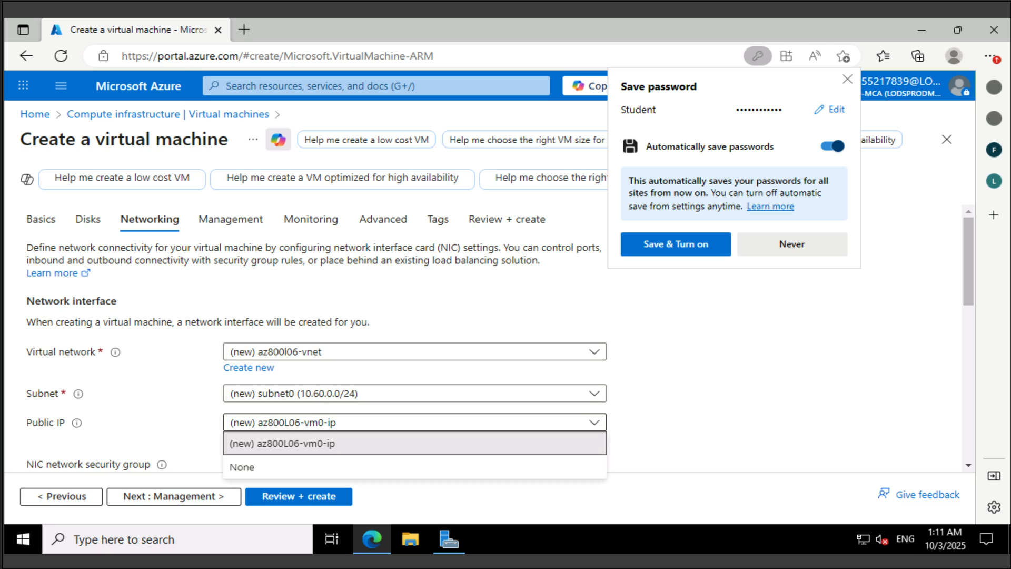
key("Down")
key("Return")
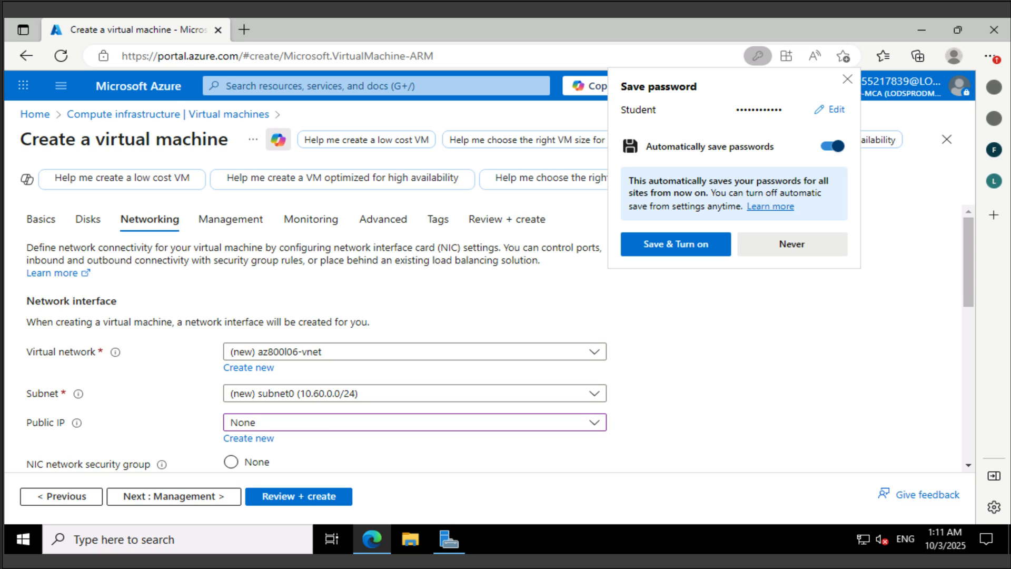
scroll(411, 337, "down", 2)
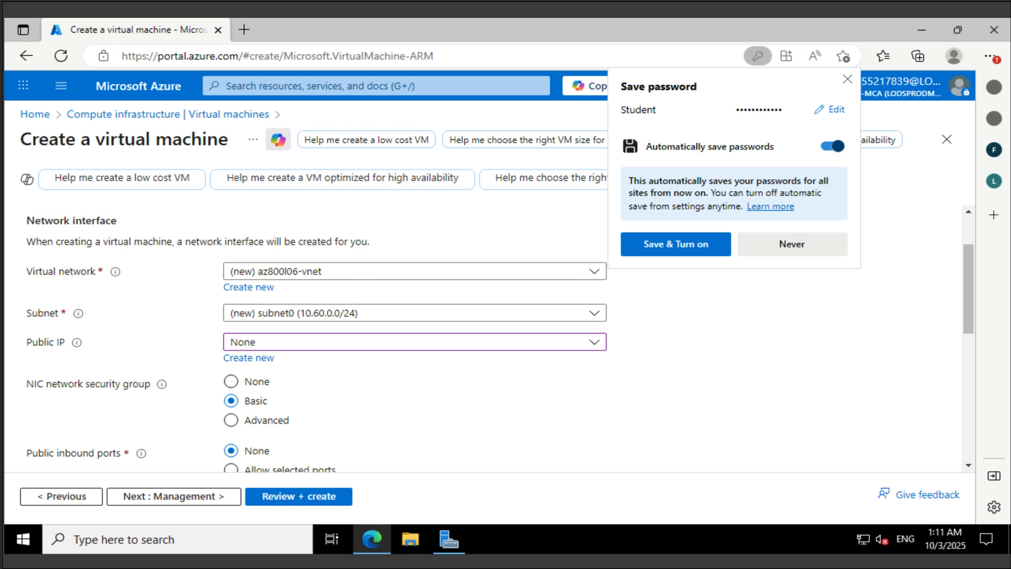
left_click(847, 79)
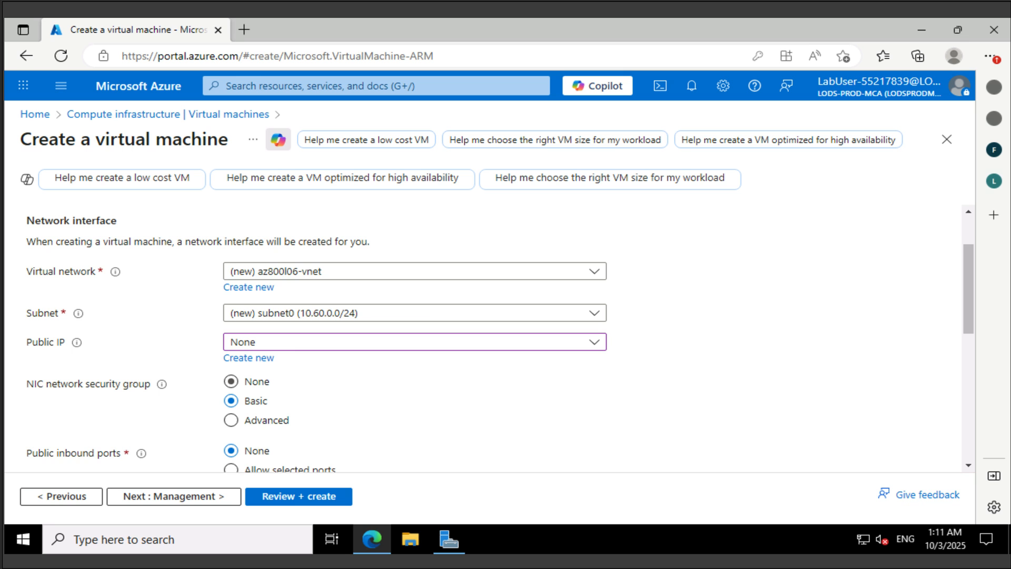
left_click(231, 381)
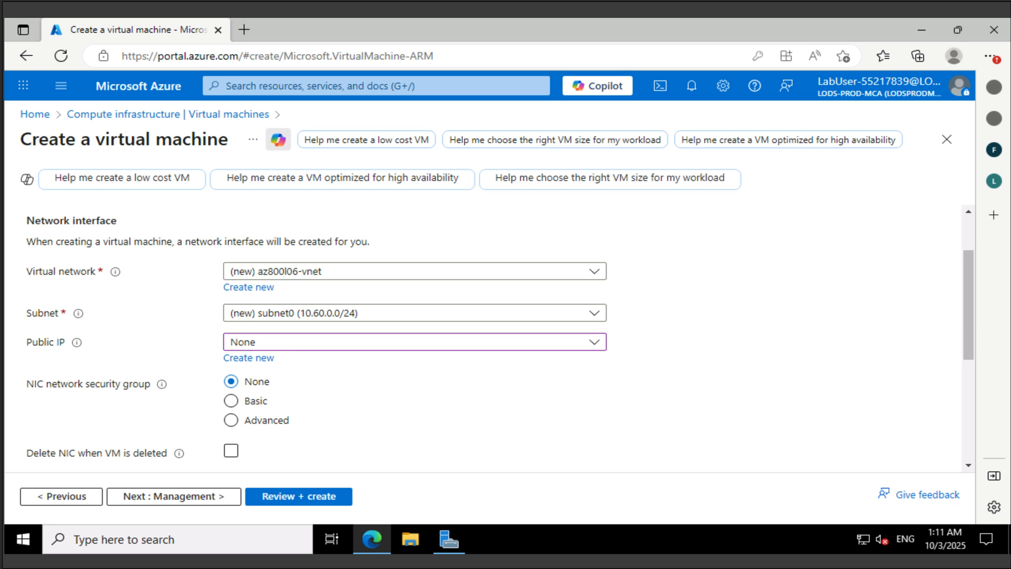
Keep the remaining networking options and the management defaults, and advance to the virtual machine's monitoring settings.
scroll(500, 337, "down", 4)
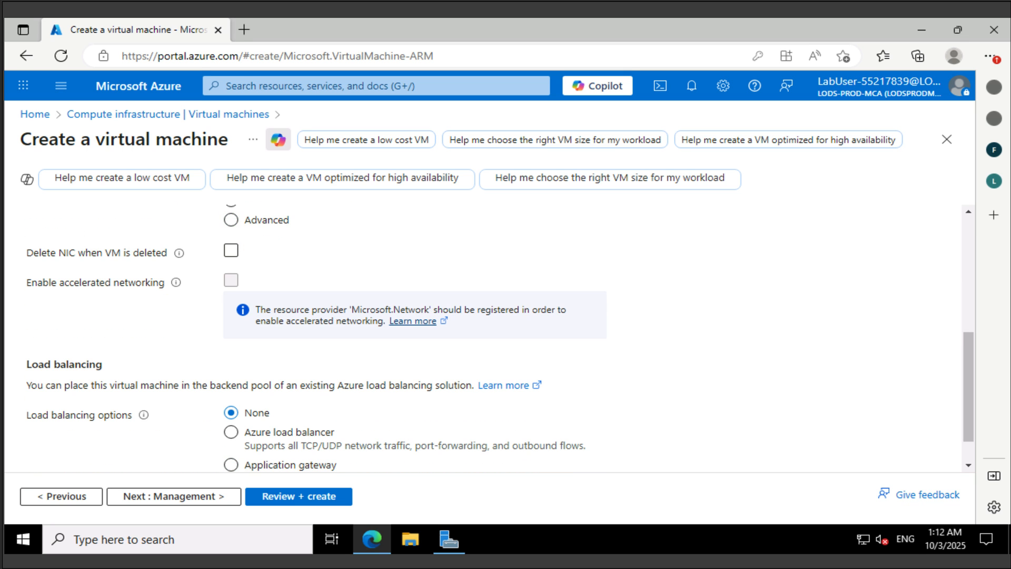
scroll(500, 337, "down", 1)
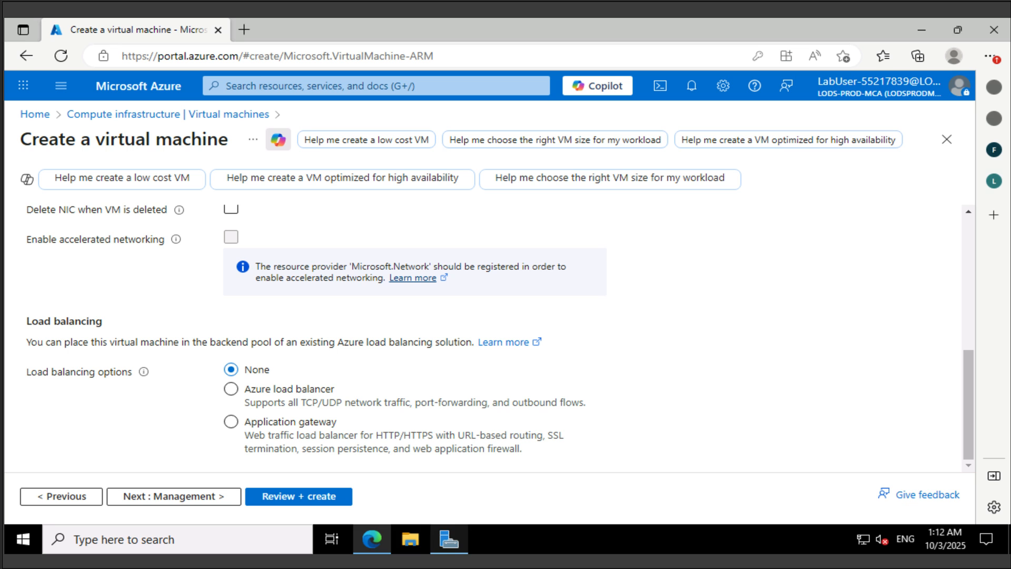
mouse_move(372, 538)
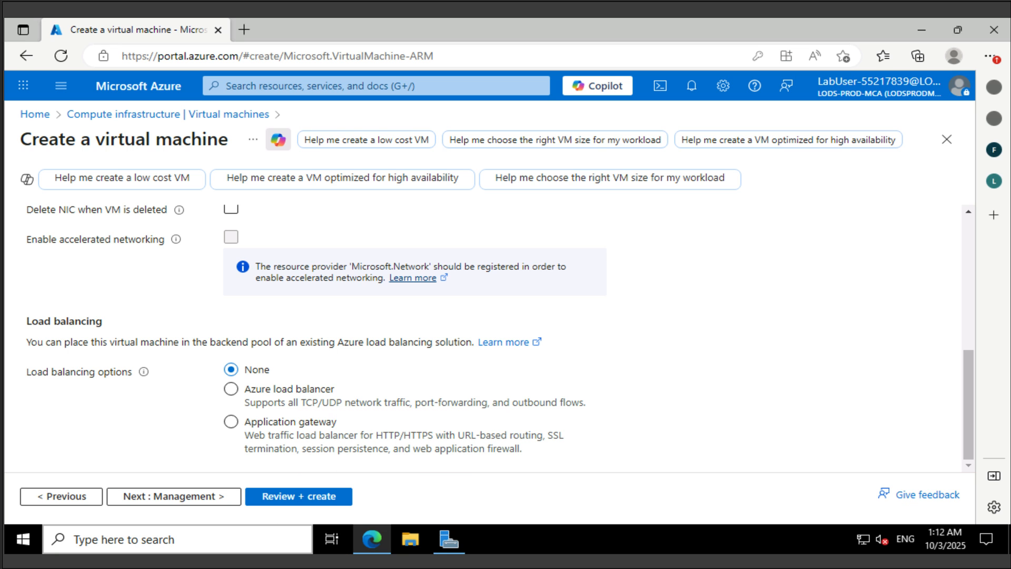
left_click(174, 496)
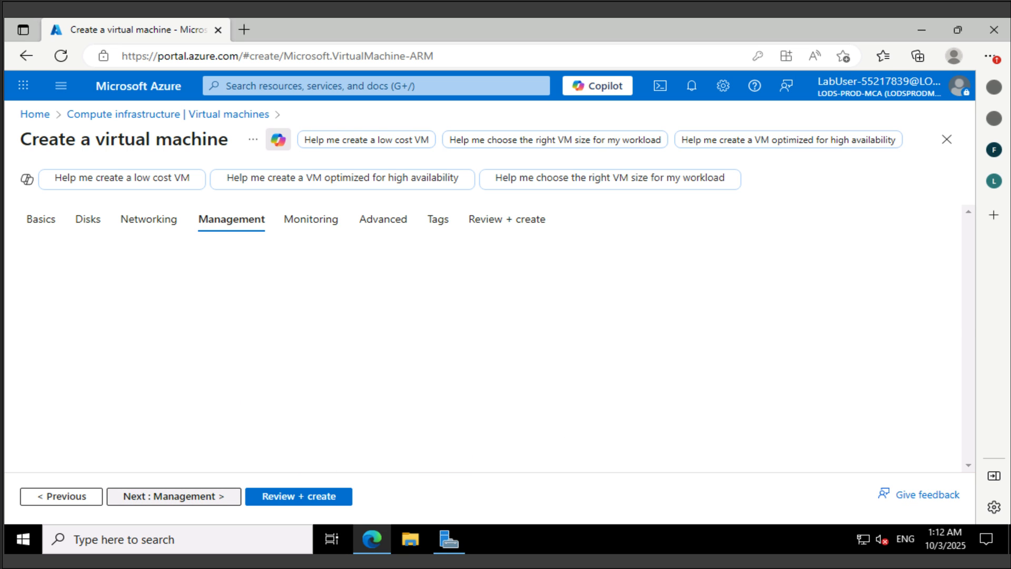
left_click(213, 497)
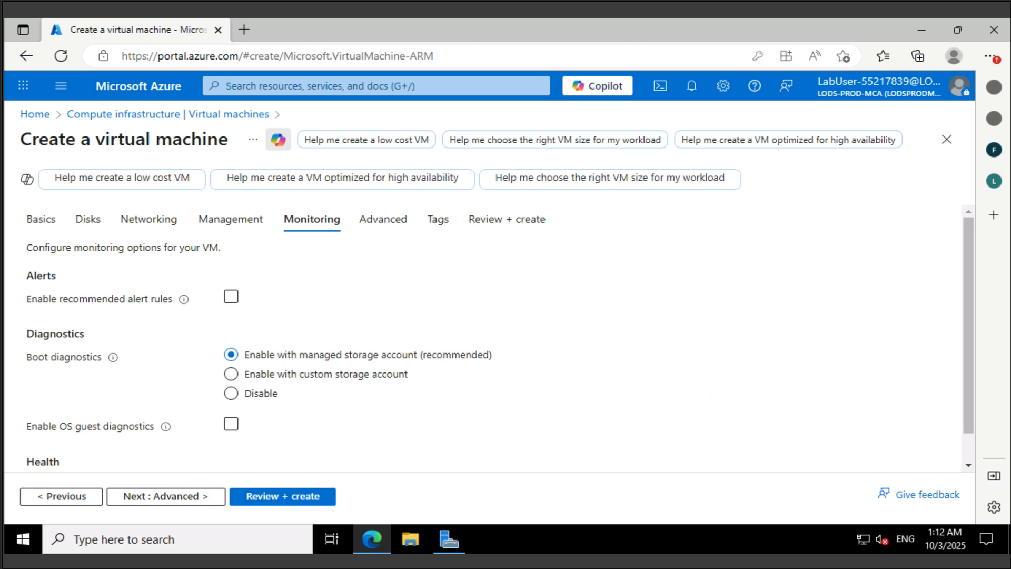
Validate the virtual machine configuration and download its automation template with parameters included.
left_click(283, 496)
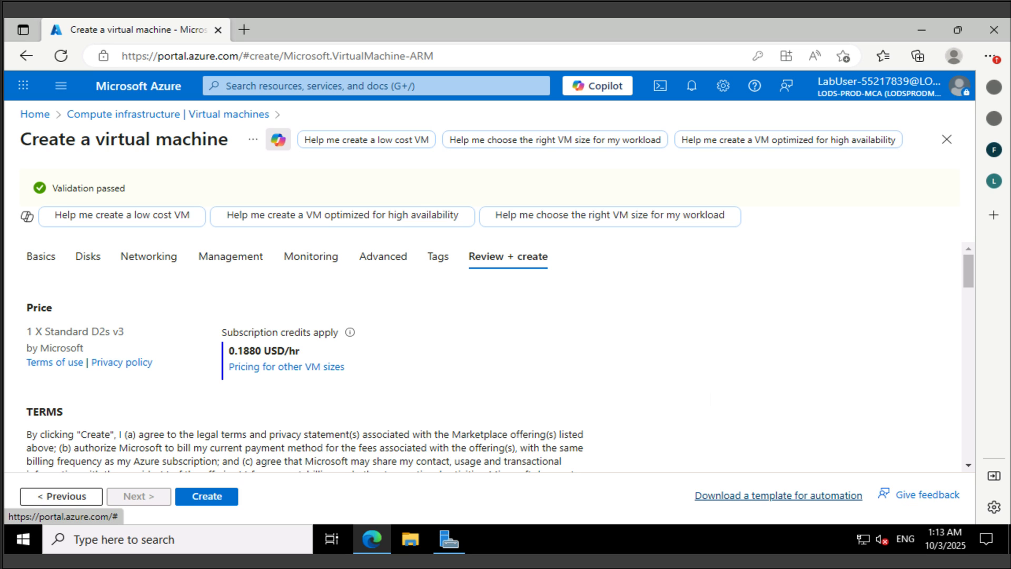
left_click(778, 495)
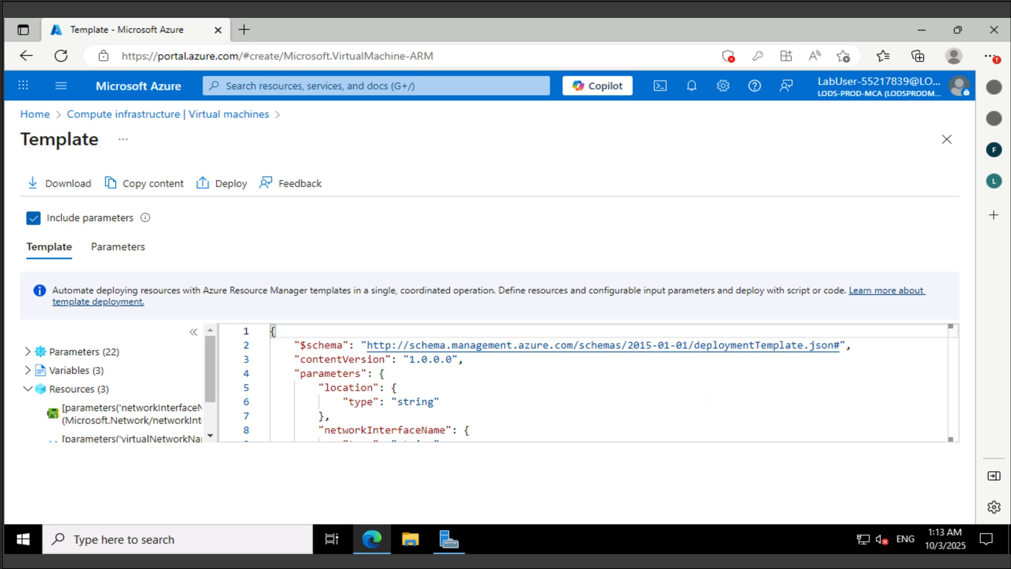
left_click(62, 184)
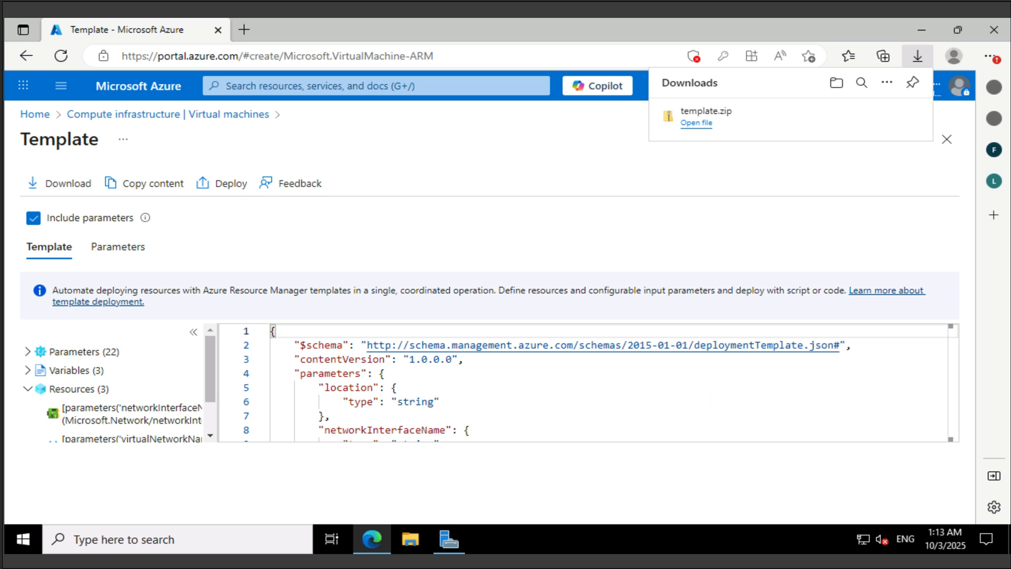
Open the downloaded template.zip and extract all its files to the default template folder in Downloads.
mouse_move(791, 117)
left_click(696, 123)
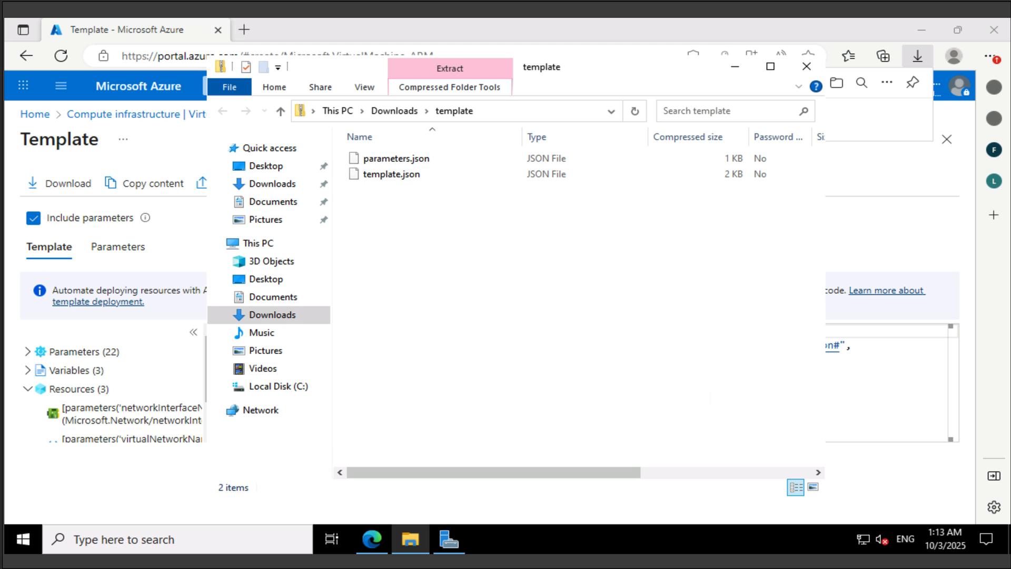
left_click(449, 86)
left_click(451, 124)
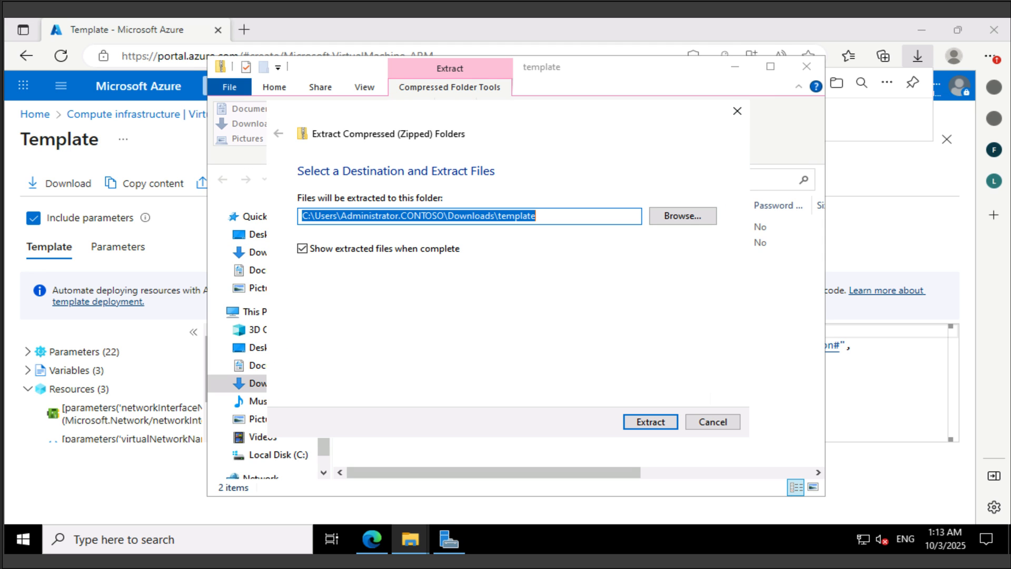
key("Return")
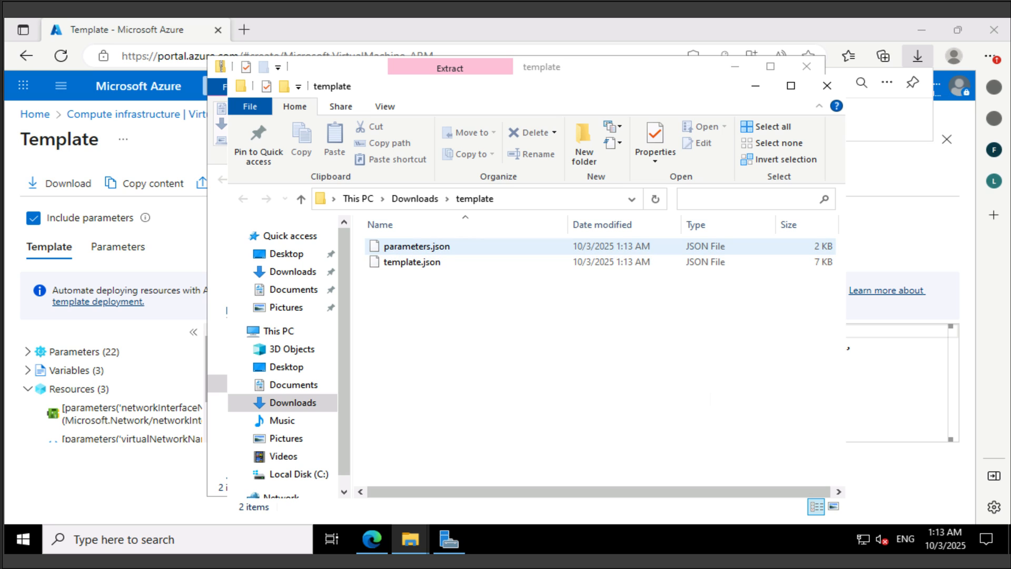
Open the extracted parameters.json in Notepad.
right_click(438, 251)
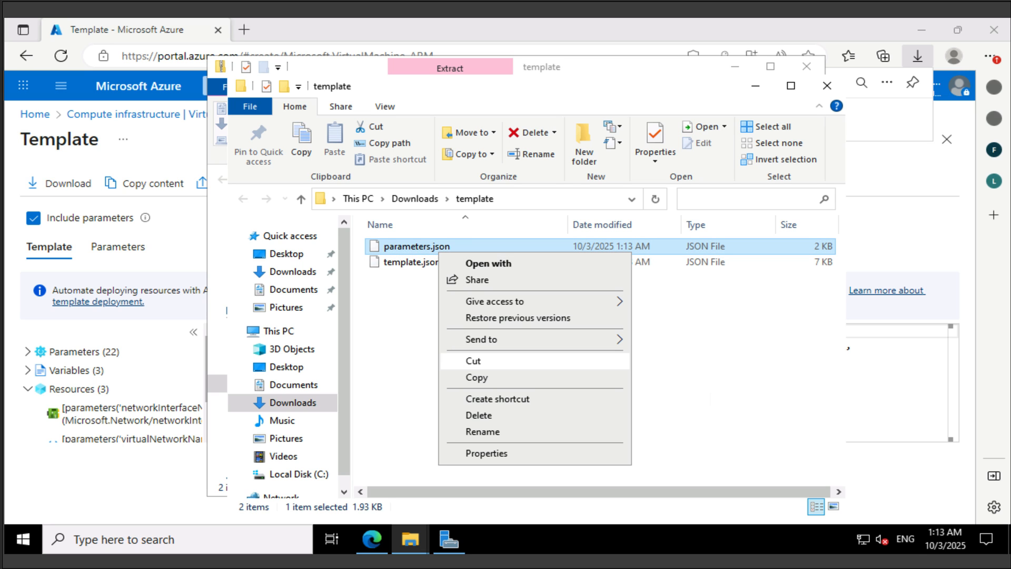
left_click(488, 263)
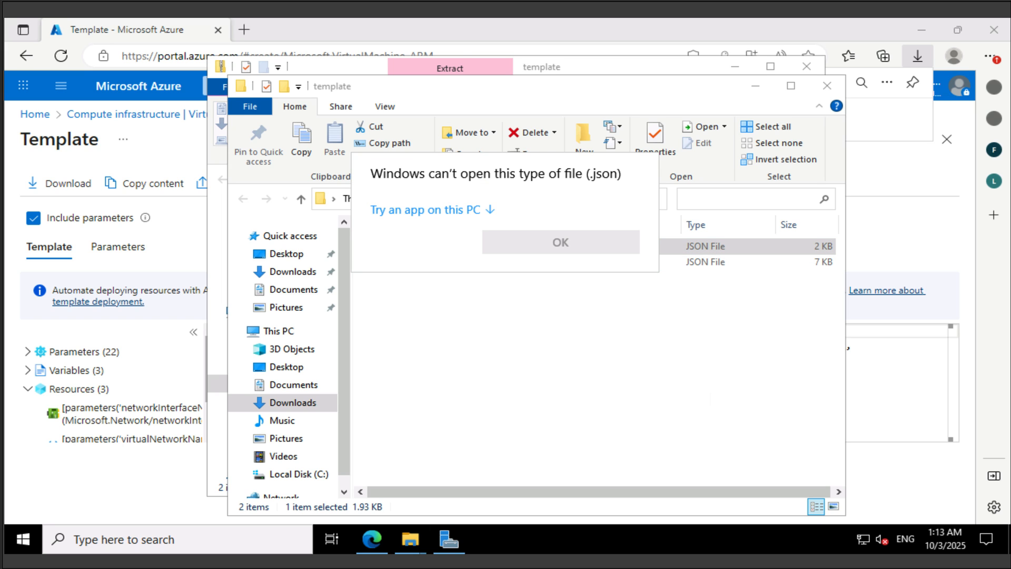
left_click(425, 210)
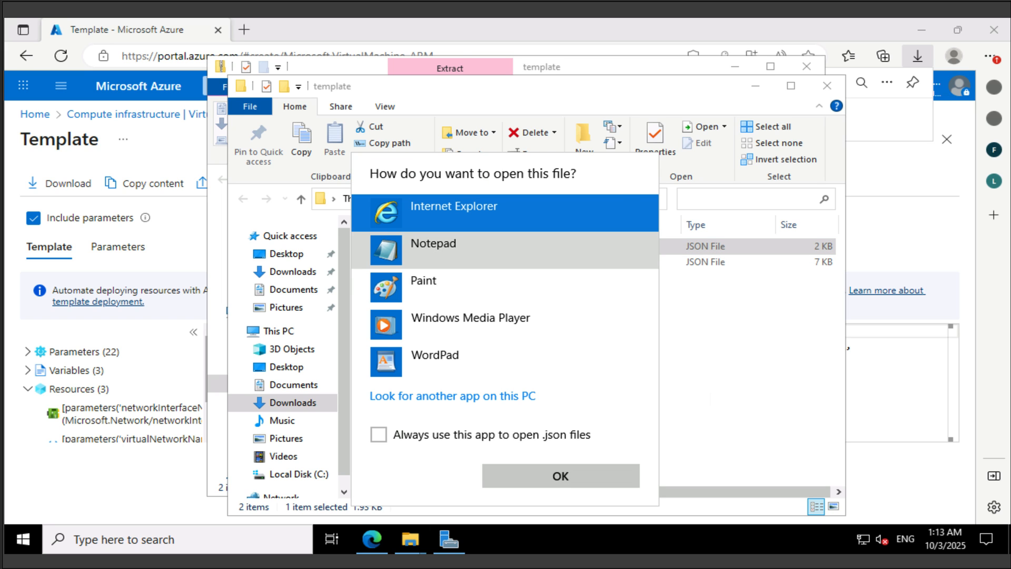
left_click(433, 247)
left_click(560, 476)
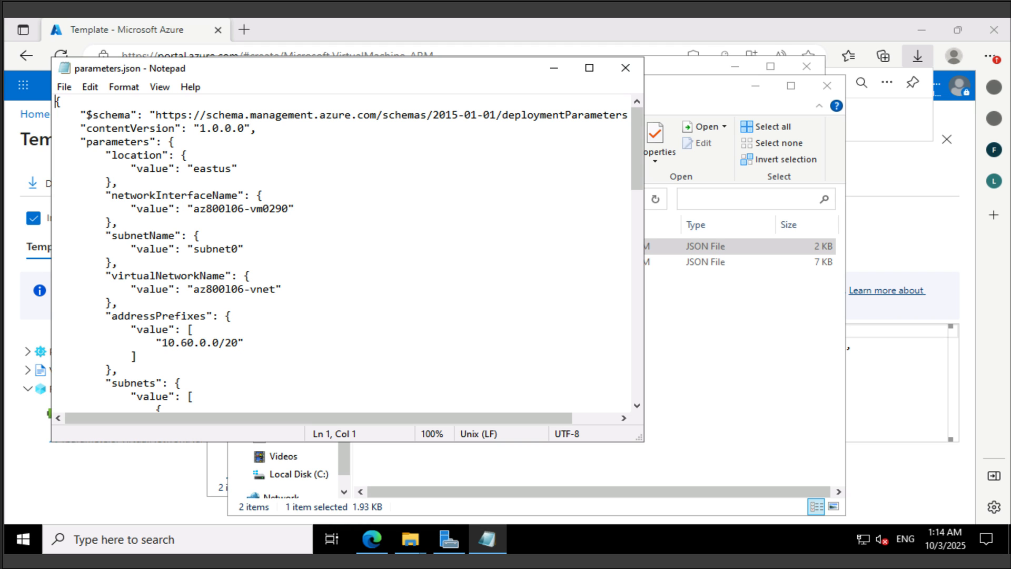
Review the network, virtual machine and administrator parameter values in parameters.json, and close the file.
scroll(342, 253, "down", 1)
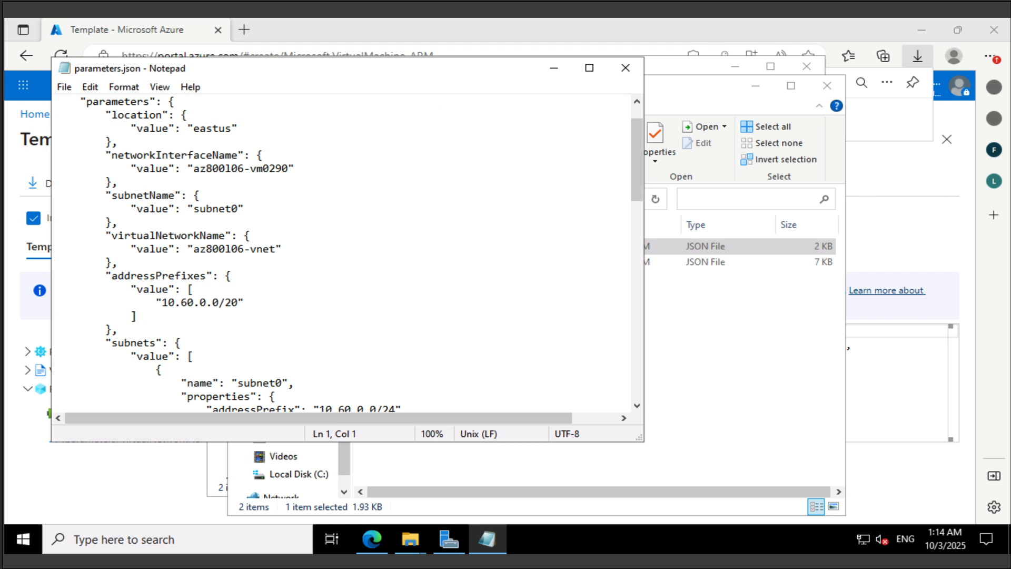
scroll(343, 253, "down", 8)
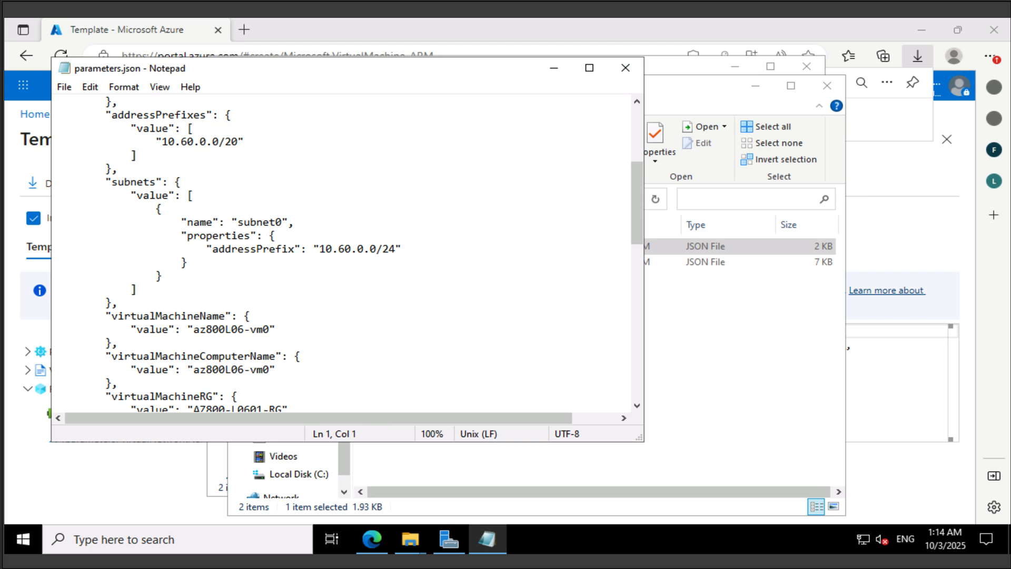
scroll(342, 252, "down", 3)
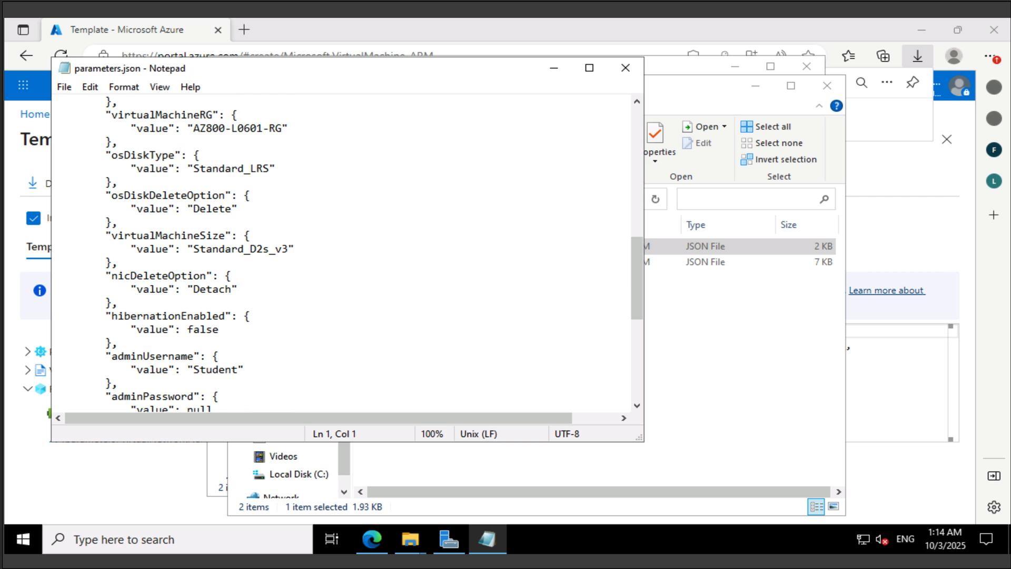
scroll(342, 252, "up", 12)
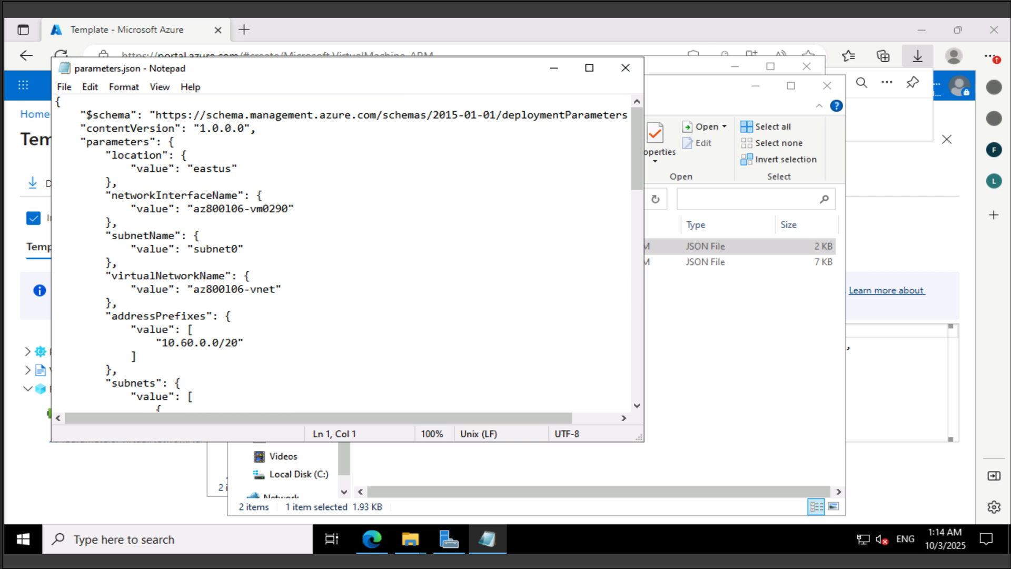
left_click(625, 67)
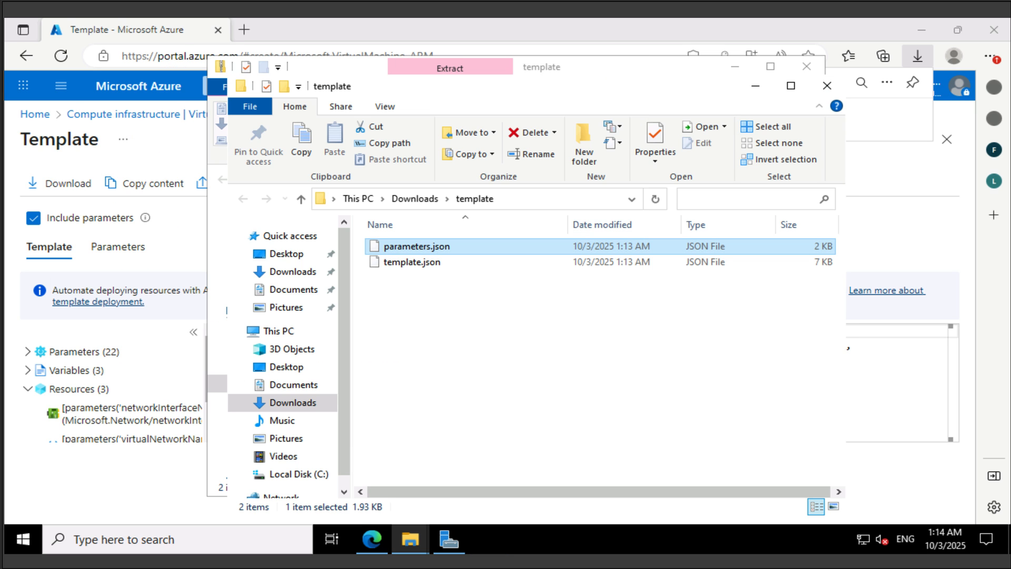
Open template.json in Notepad, accepting Notepad as the default app for .json files.
left_click(412, 262)
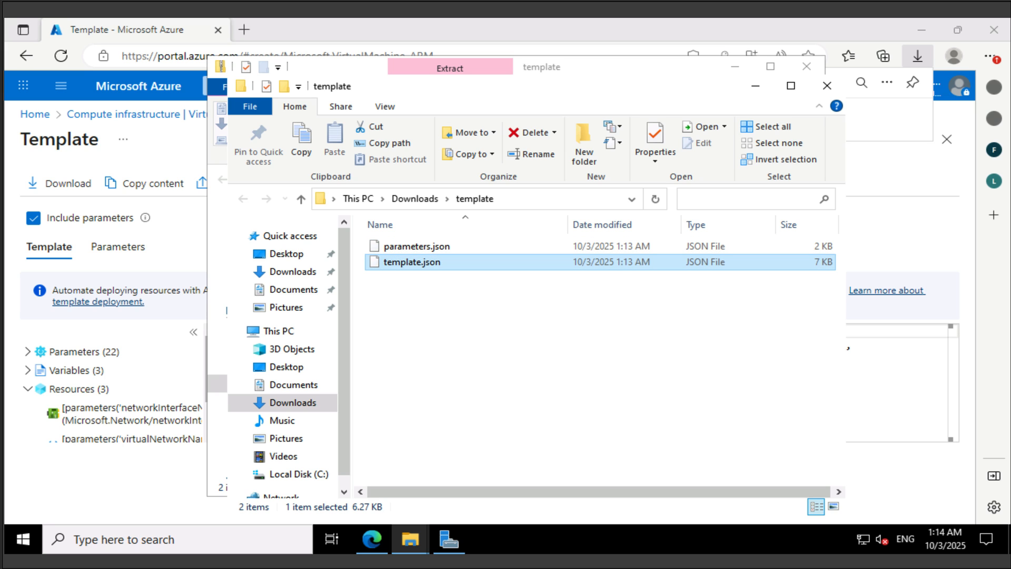
right_click(430, 267)
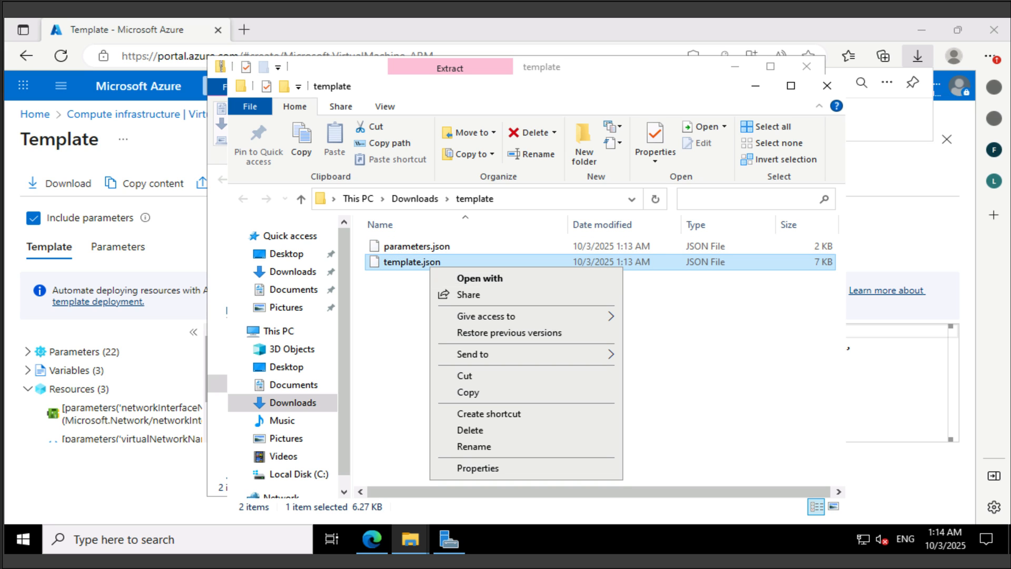
left_click(479, 278)
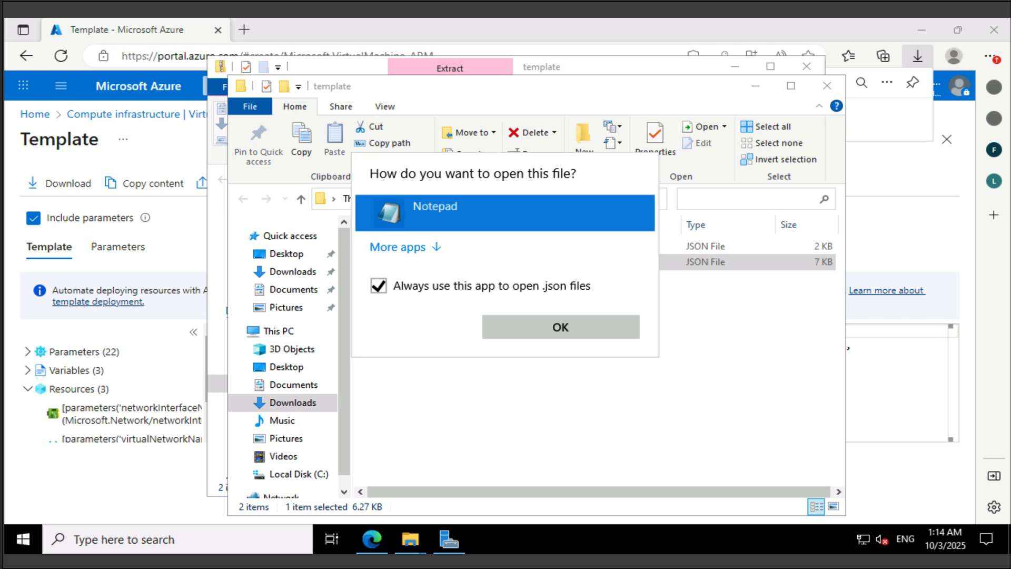
left_click(560, 327)
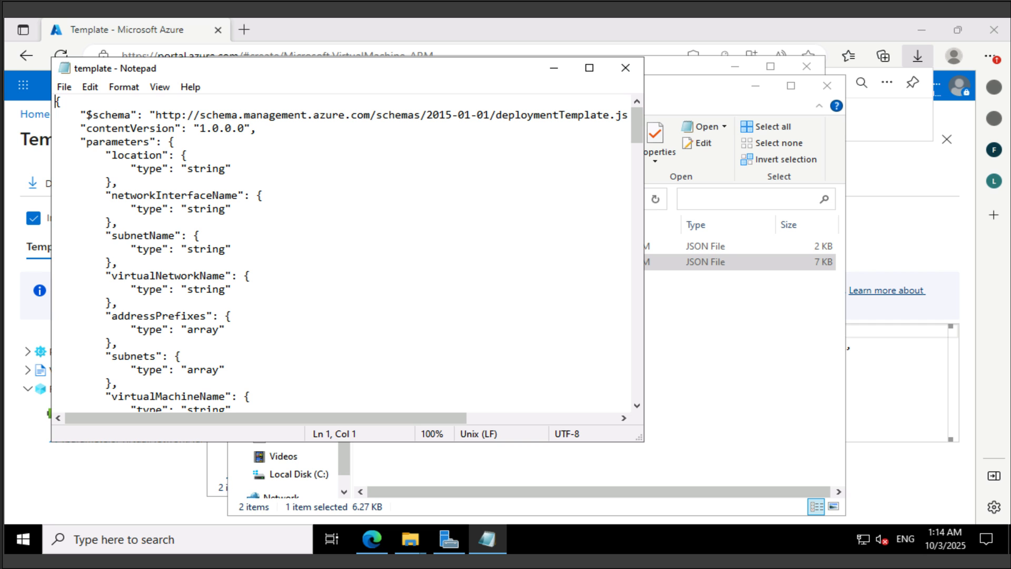
Examine the parameters, variables and resources sections of the deployment template.
scroll(342, 253, "down", 5)
scroll(343, 253, "down", 14)
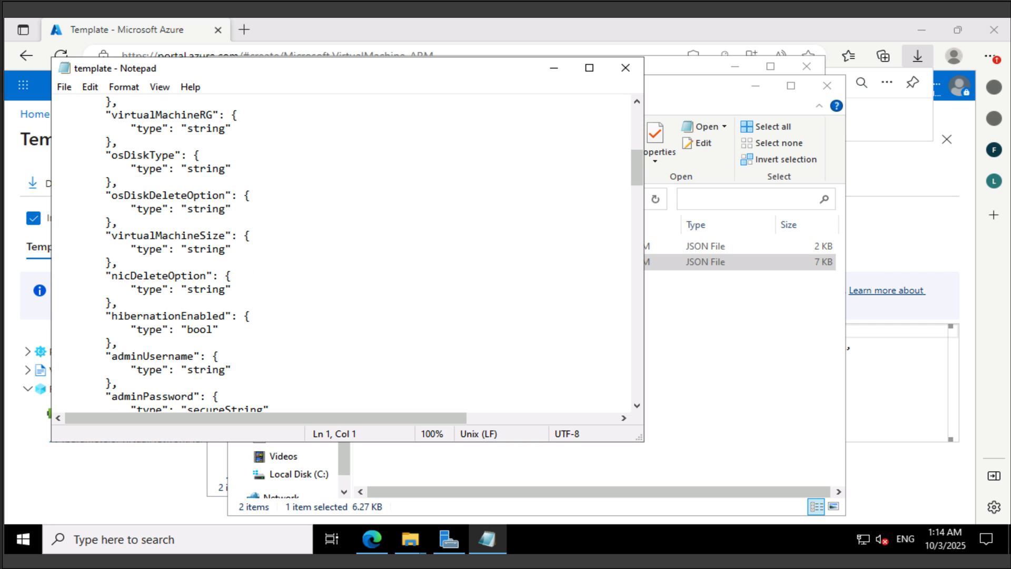
scroll(342, 253, "down", 2)
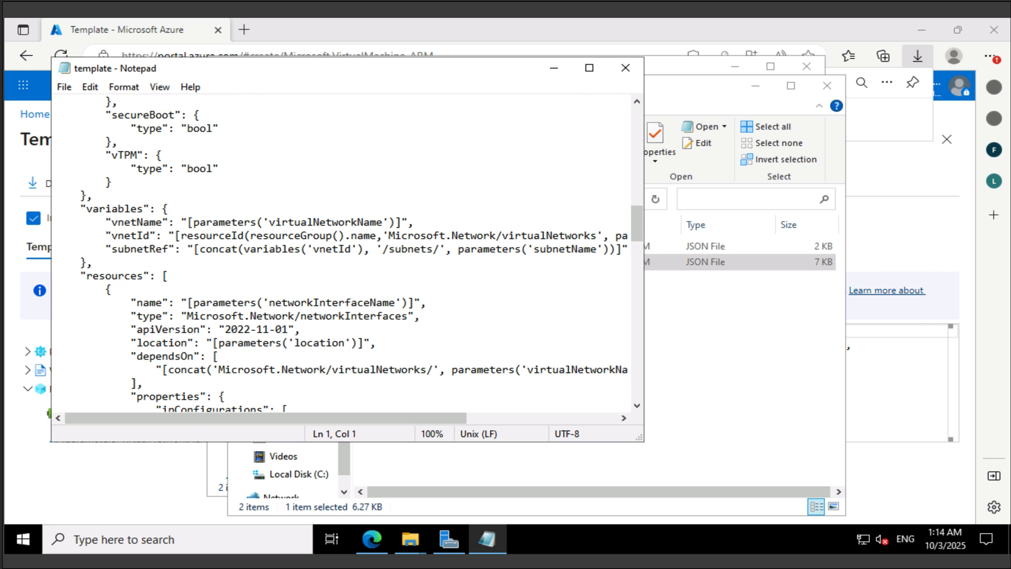
scroll(342, 253, "down", 2)
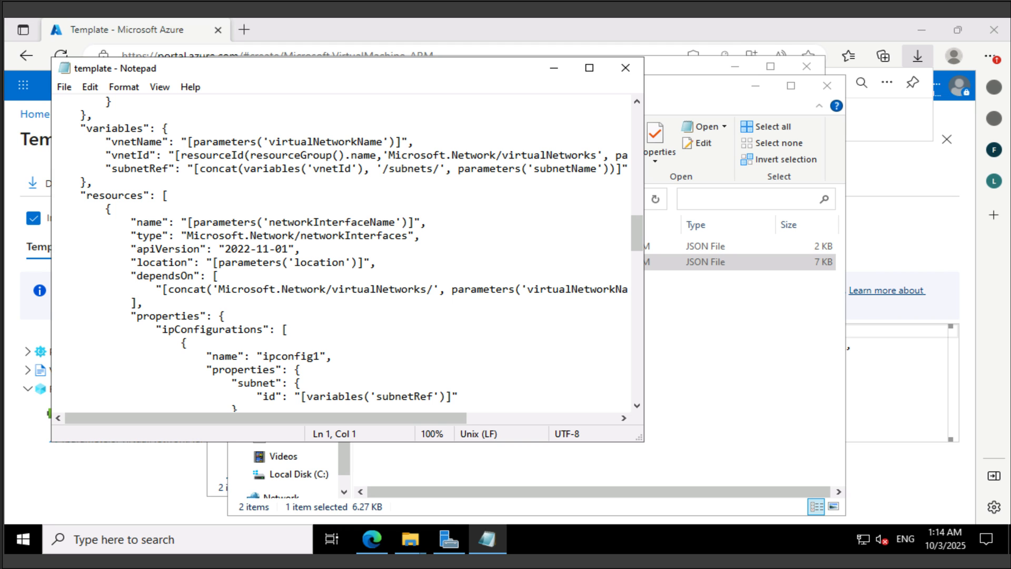
scroll(342, 253, "down", 5)
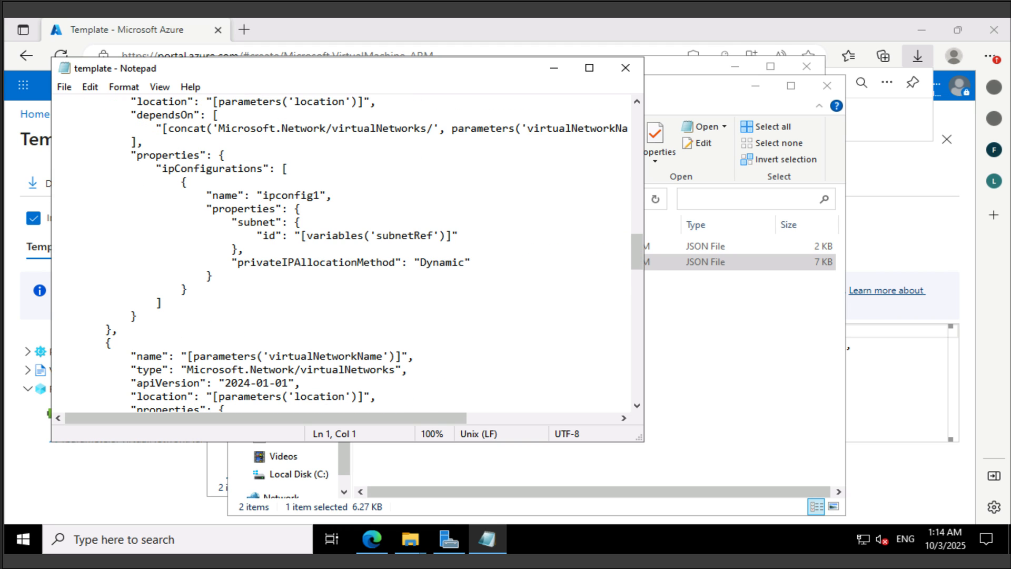
scroll(343, 253, "down", 2)
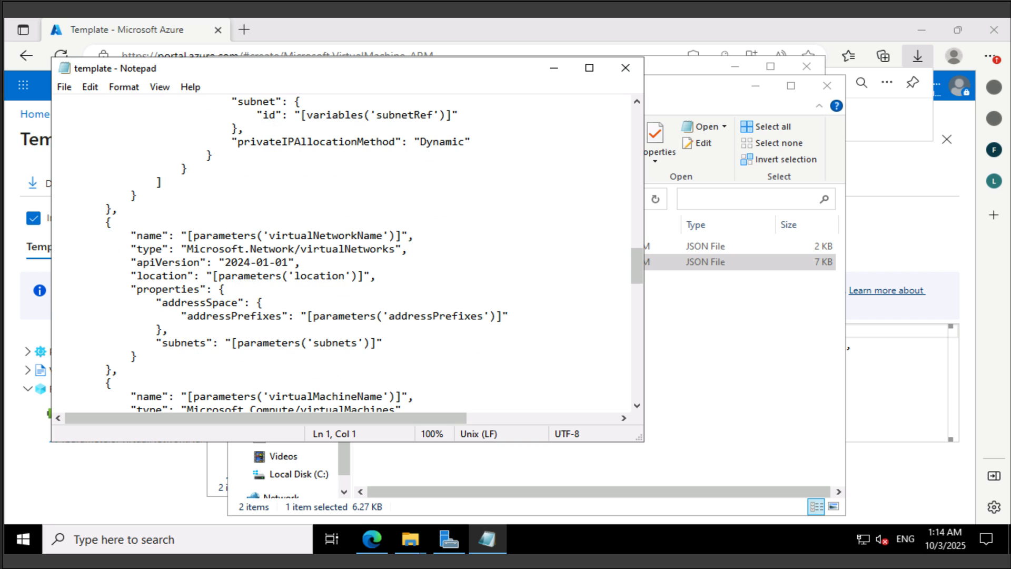
scroll(342, 253, "down", 3)
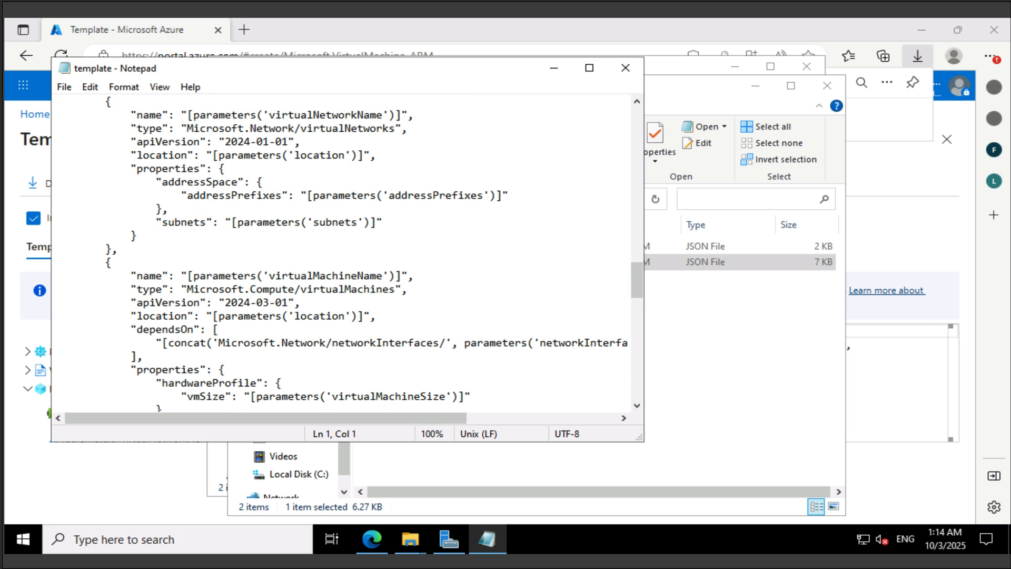
scroll(342, 252, "down", 8)
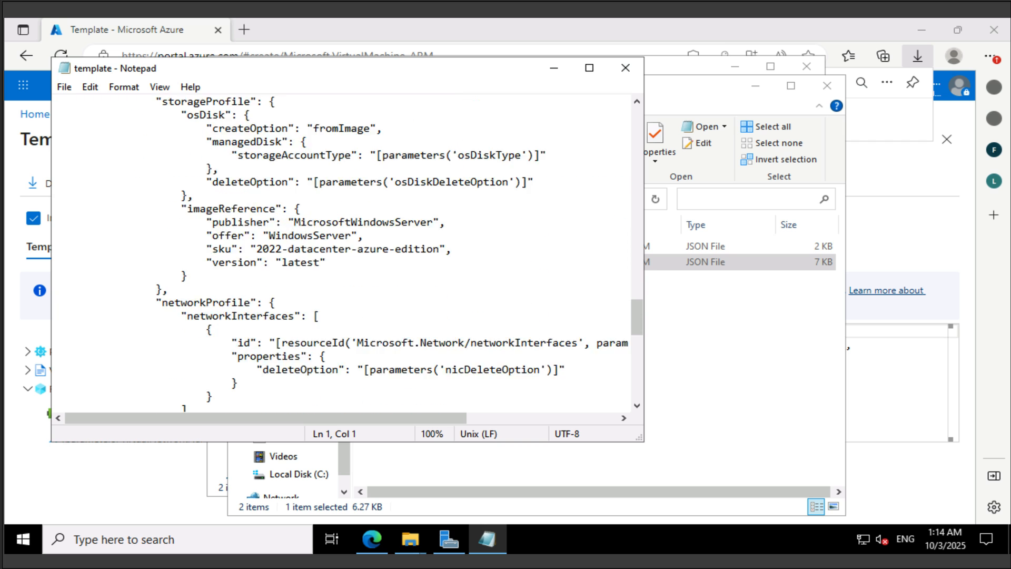
scroll(342, 253, "down", 4)
scroll(342, 253, "up", 20)
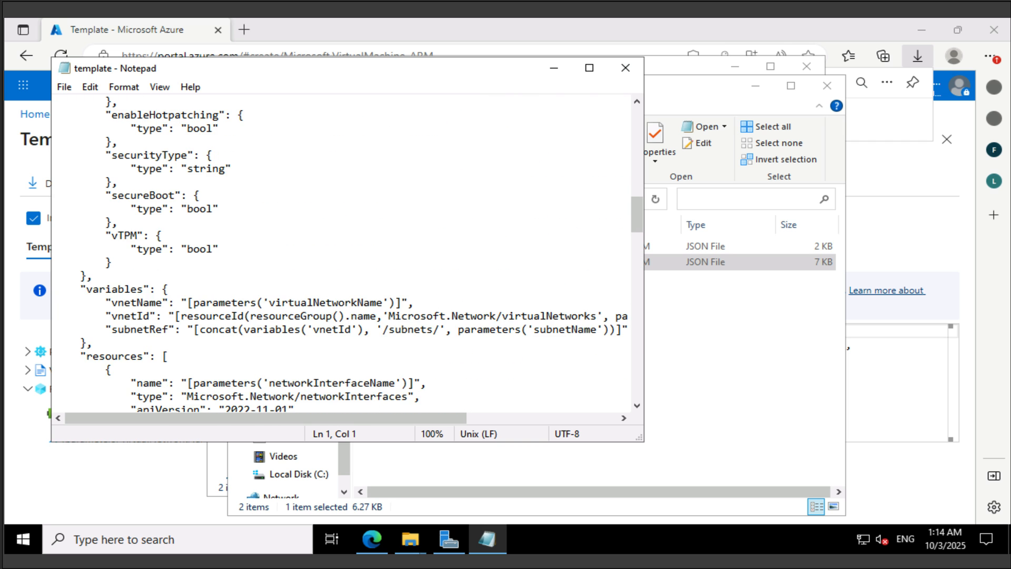
scroll(342, 252, "down", 13)
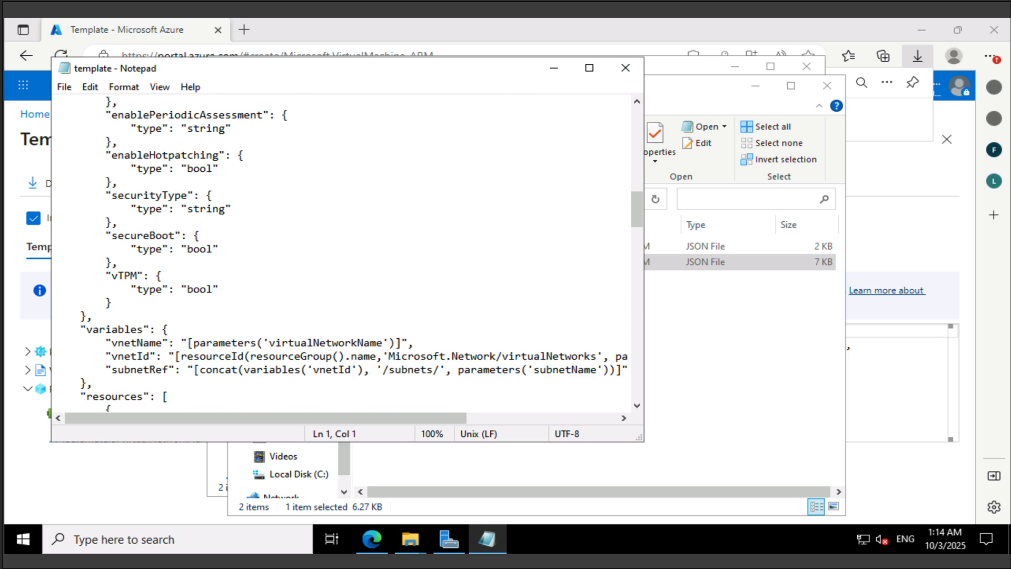
Start a first object in the resources array with type "Microsoft.Compute/virtualMachines/extensions" and name "[concat(parameters('virtualMachineName'), '/customScriptExtension')]".
scroll(342, 253, "down", 2)
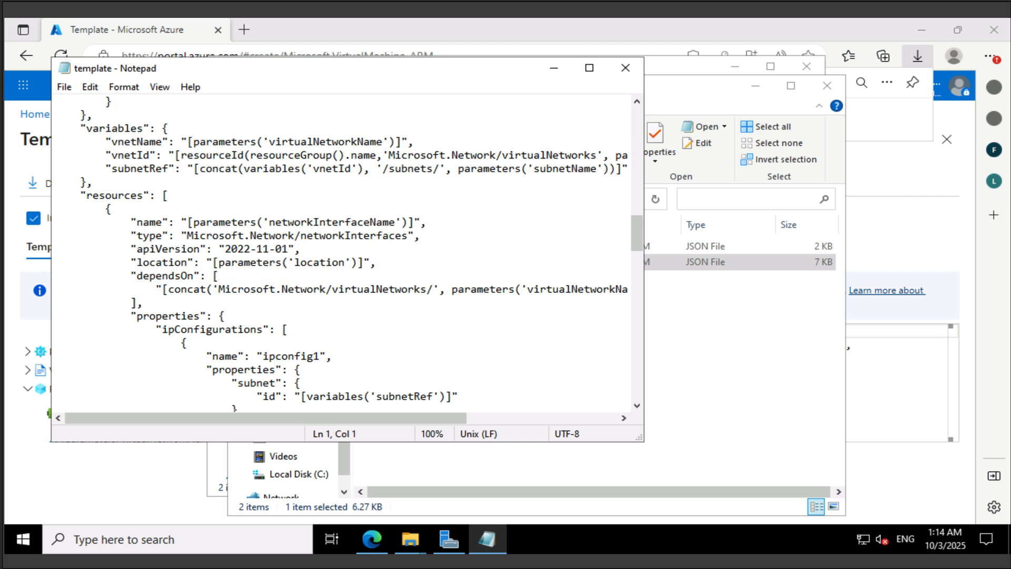
scroll(343, 252, "down", 2)
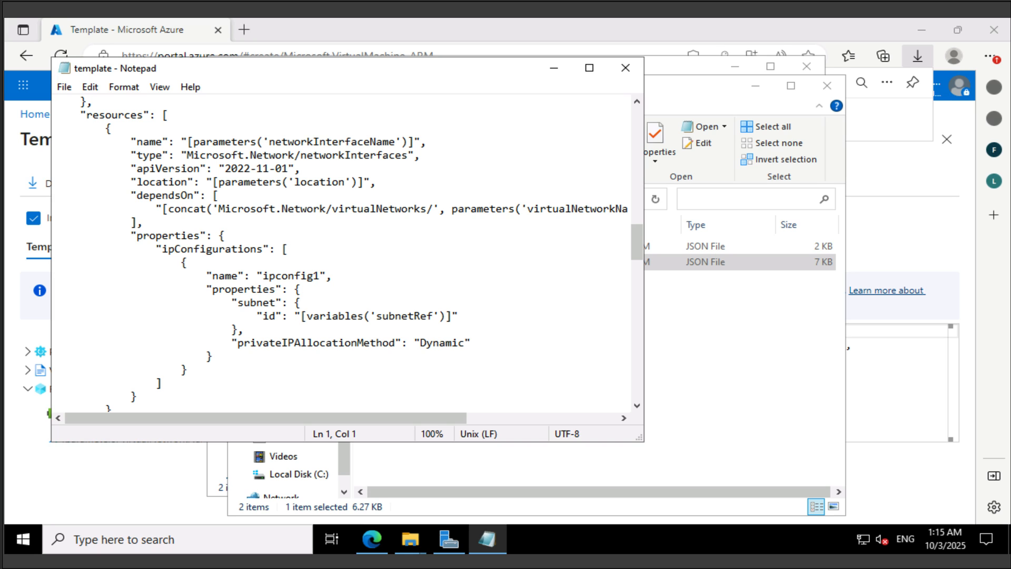
left_click(169, 114)
key("Return")
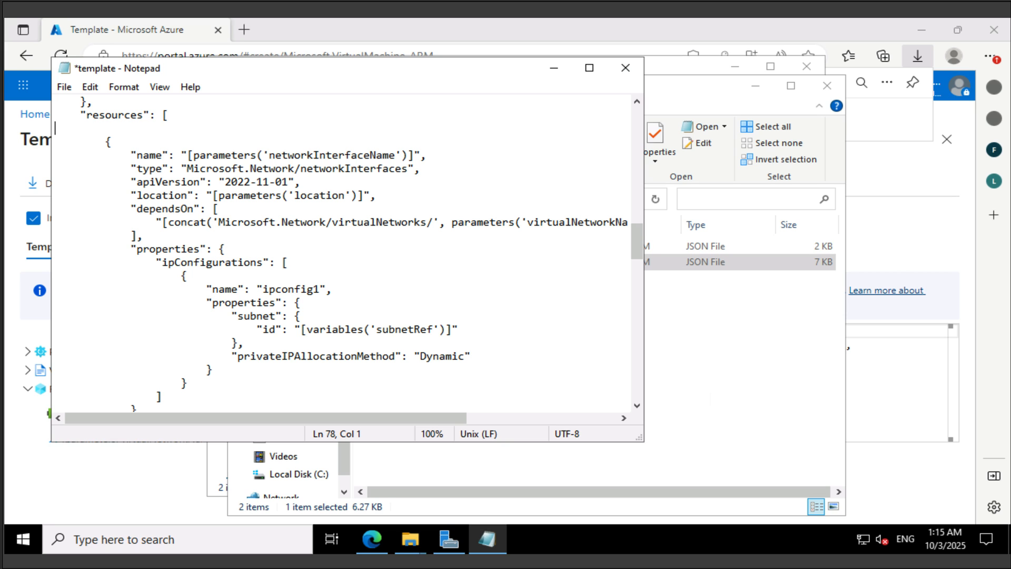
type("{")
key("Return")
type("\"type\": \"Microsoft.Compute/")
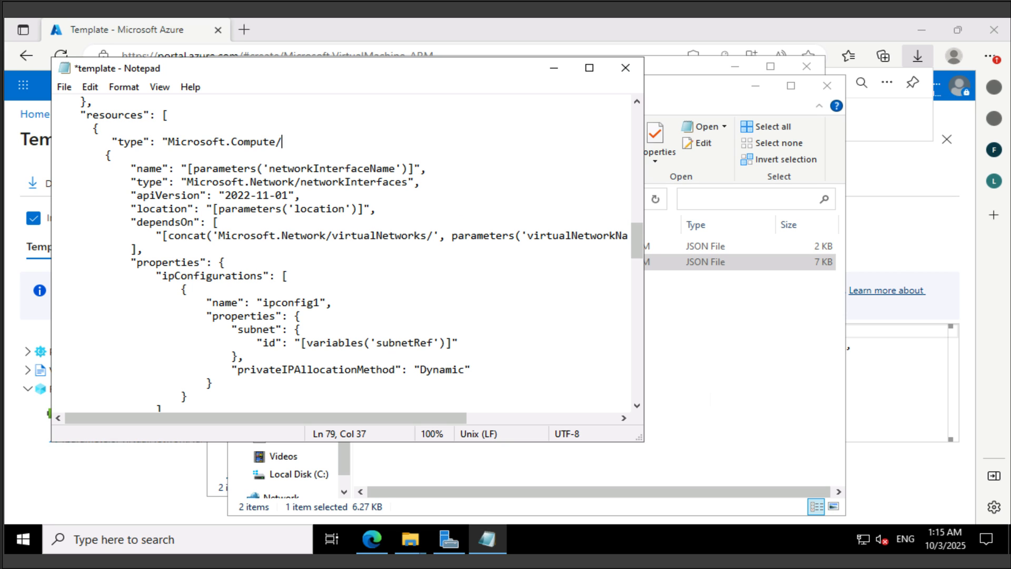
type("virtualMachines/extensions\",")
key("Return")
type("\"name\": \"[concat(parameters('virtualMachineName'), '/customScriptExtension')]\",")
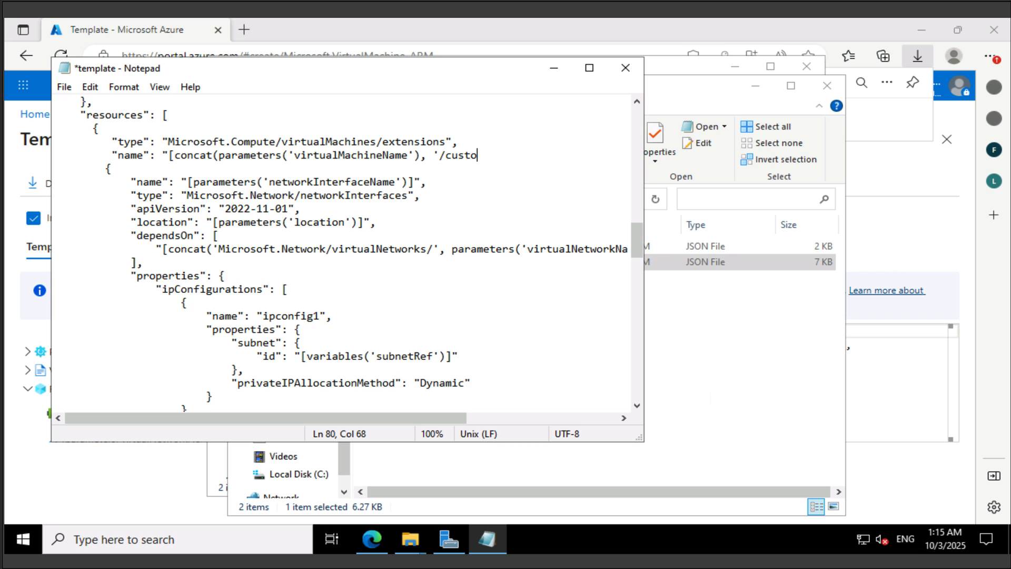
Add apiVersion "2018-06-01" and location "[resourceGroup().location]" to the extension resource.
key("Return")
type("\"apiVersion\": \"2018-06-01\",")
key("Return")
type("\"location\": \"[resourceGroup().location]\",")
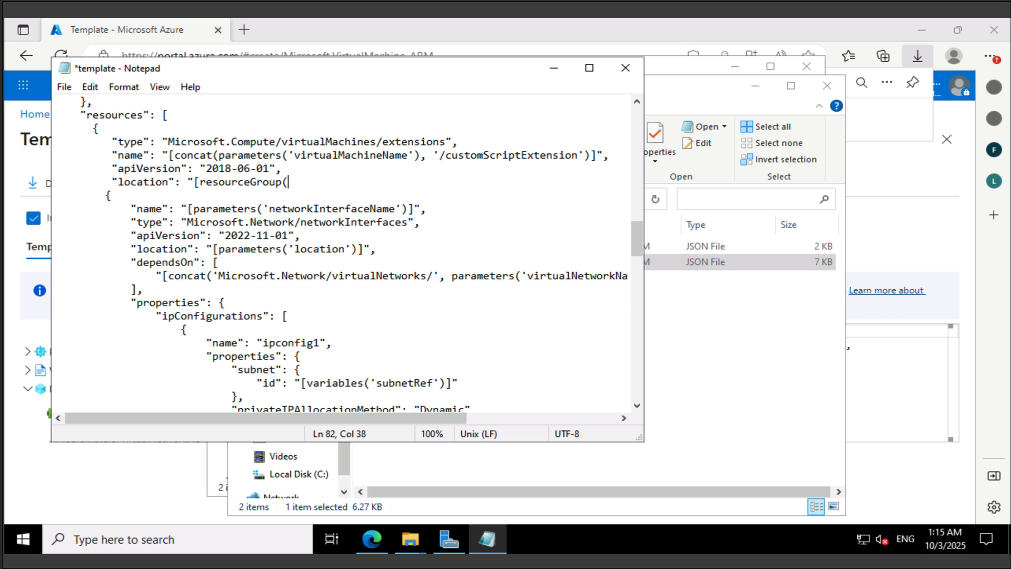
Add a dependsOn array containing "[concat('Microsoft.Compute/virtualMachines/', parameters('virtualMachineName'))]" to the extension resource.
key("Return")
type("\"dependsOn\": [")
key("Return")
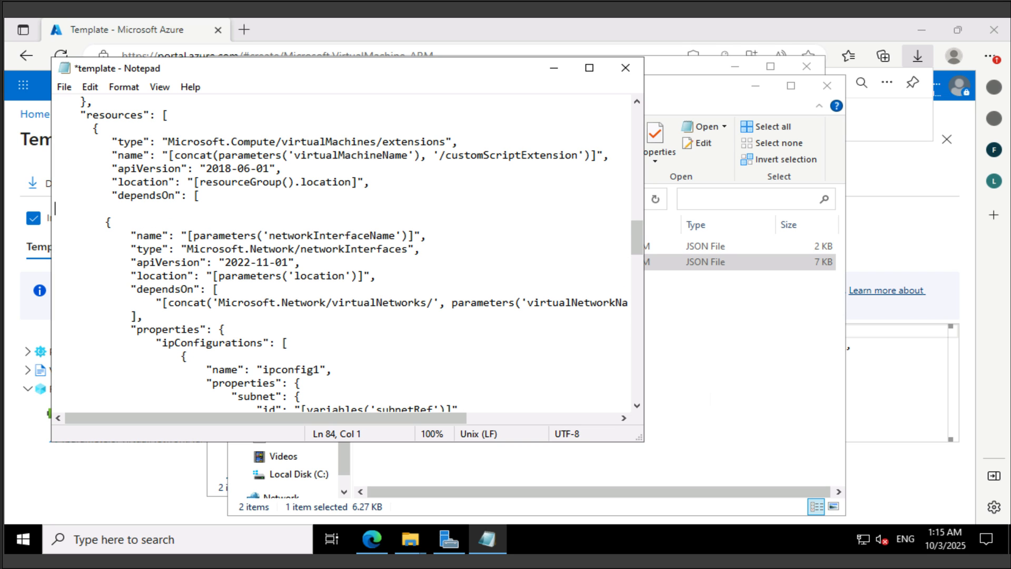
type("\"[concat('Microsoft.Compute/virtualMachines/', parameters('virtualMachineName'))]\"")
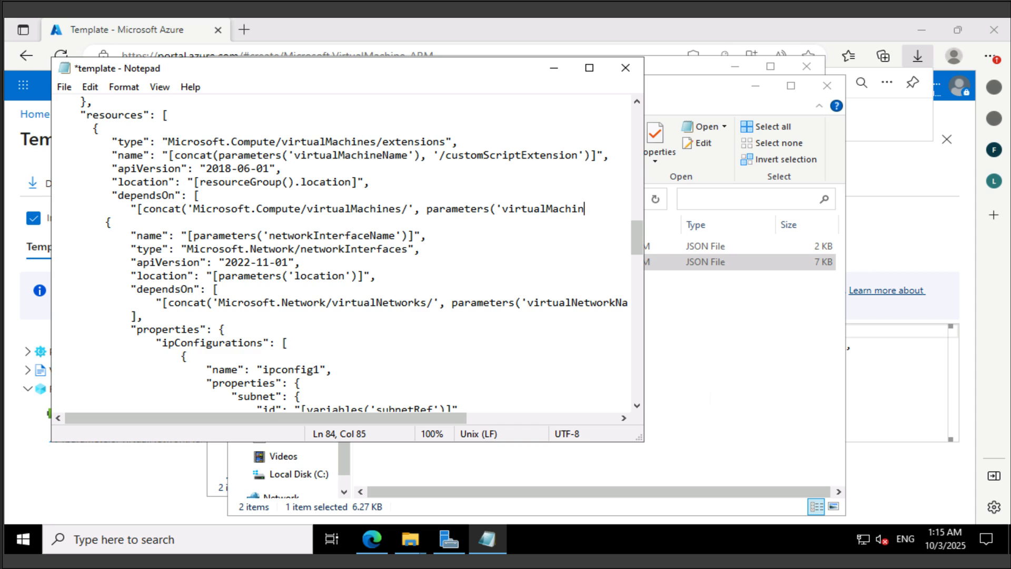
key("Return")
type("],")
Start the extension's properties object with publisher "Microsoft.Compute", type "CustomScriptExtension", typeHandlerVersion "1.7" and autoUpgradeMinorVersion true.
key("Return")
type("\"properties\": {")
key("Return")
type("\"publisher\": \"Microsoft.Compute\",")
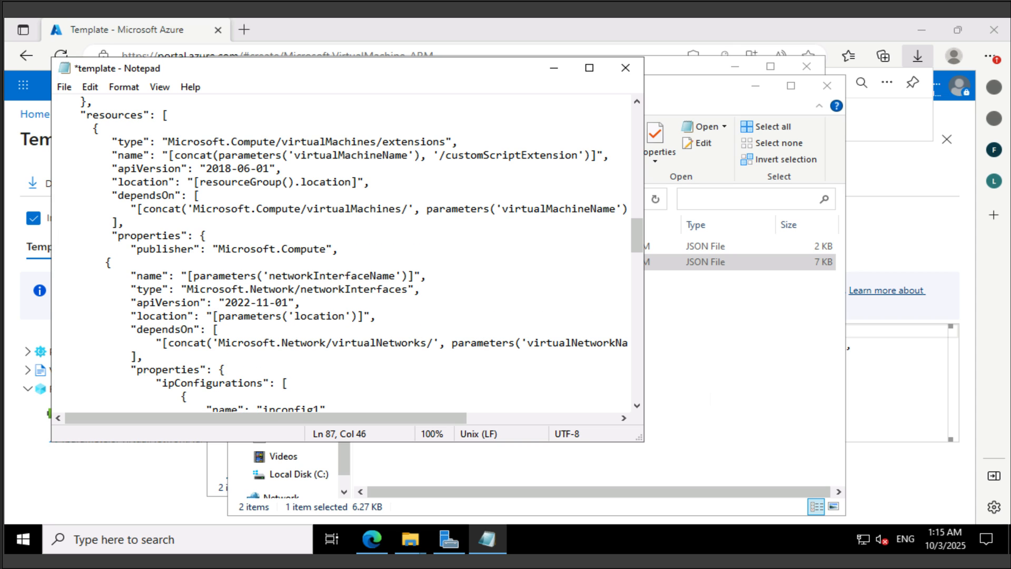
key("Return")
type("\"type\": \"CustomScriptExtension\",")
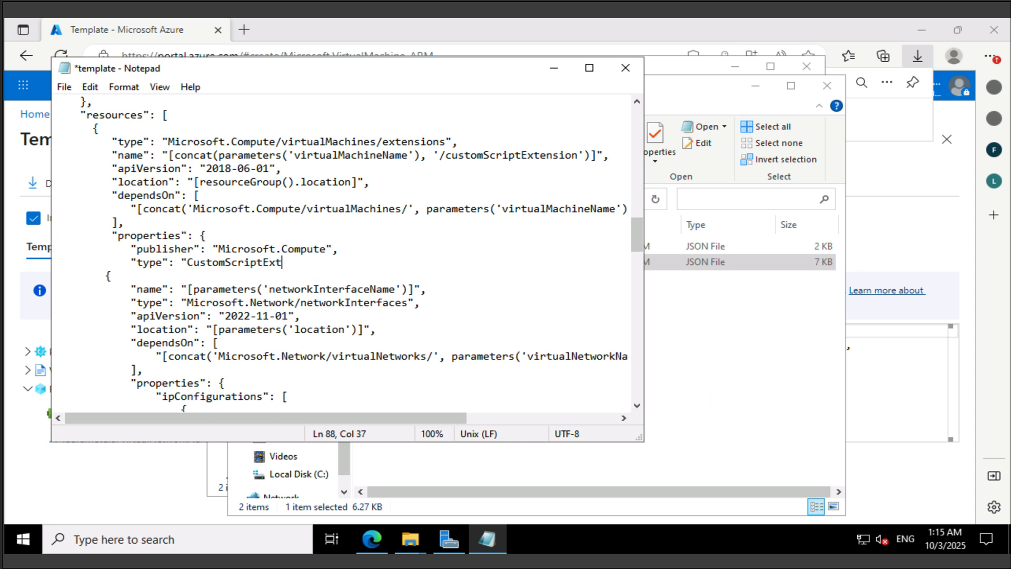
key("Return")
type("\"typeHandlerVersion\": \"1.7\",")
key("Return")
type("\"autoUpgradeMinorVersion\": true,")
Add settings with commandToExecute "powershell.exe Install-WindowsFeature -name Web-Server -IncludeManagementTools && powershell.exe remove-item 'C:\\inetpub\\wwwroot\\iisstart.htm' && powershell.exe Add-Content -Path 'C:\\inetpub\\wwwroot\\iisstart.htm' -Value $('Hello World from ' + $env:computername)".
key("Return")
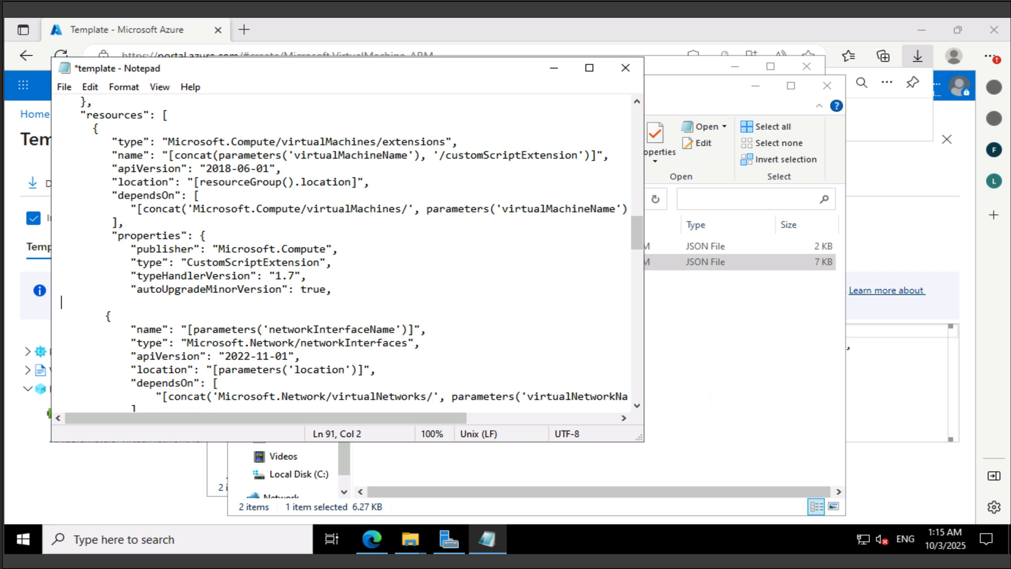
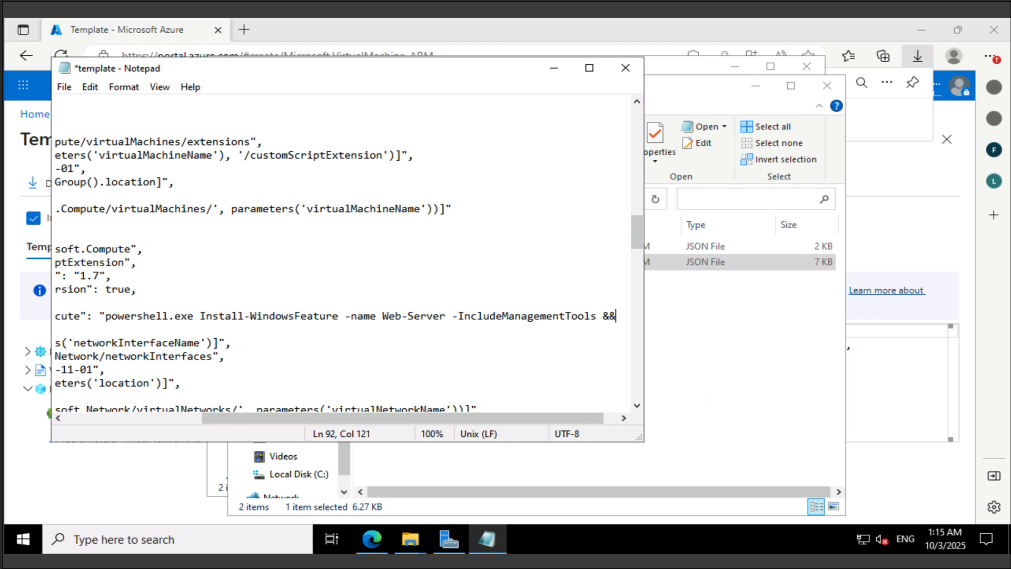
type("tem 'C:\\\\inetpub\\\\wwwroot\\\\iisstart.htm' && powershell.exe Add-Content -")
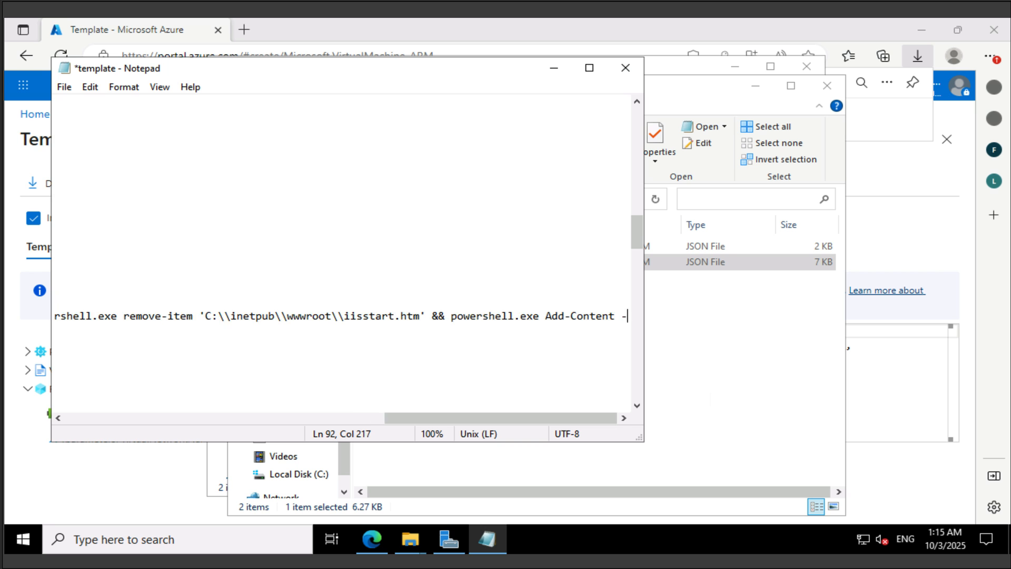
type("Path 'C:\\\\inetpub\\\\wwwroot\\\\iisstart.htm' -Value $('Hello World from ' + $env:computername)\"")
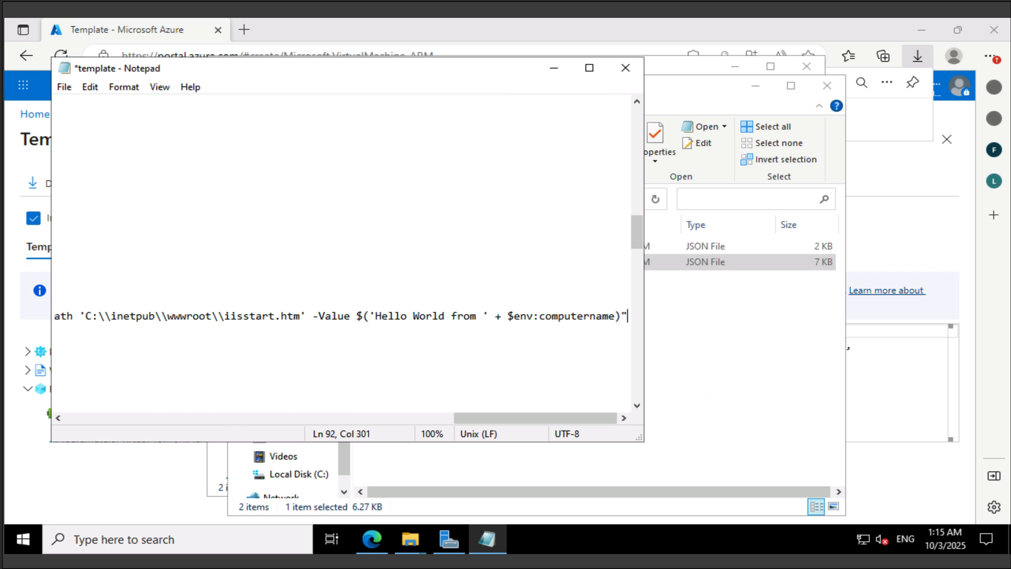
Close the settings, properties and extension resource objects with braces and a trailing comma, and save template.json.
key("Return")
type("}")
key("Return")
type("}")
key("Return")
type("},")
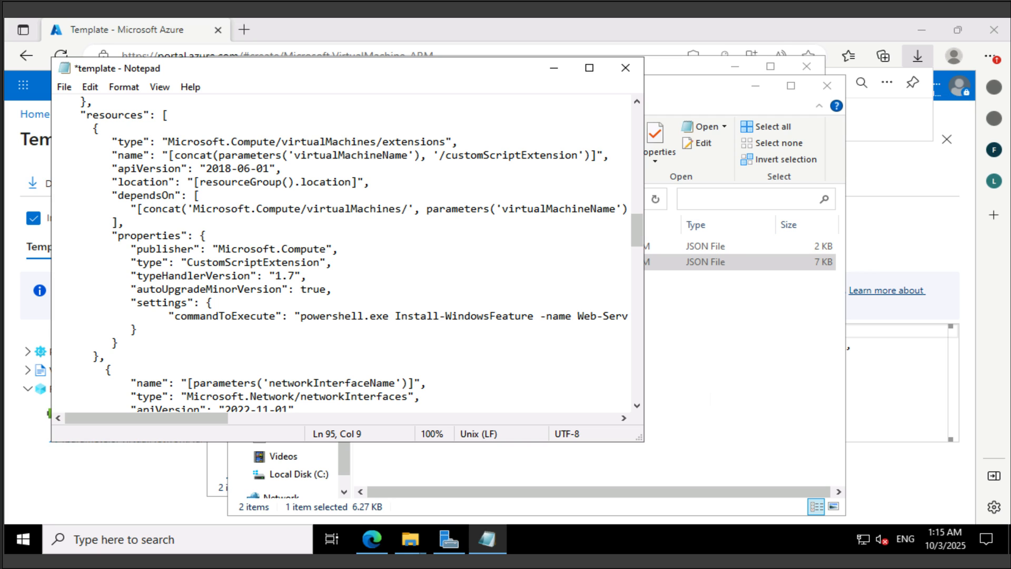
left_click(207, 235)
key("ctrl+s")
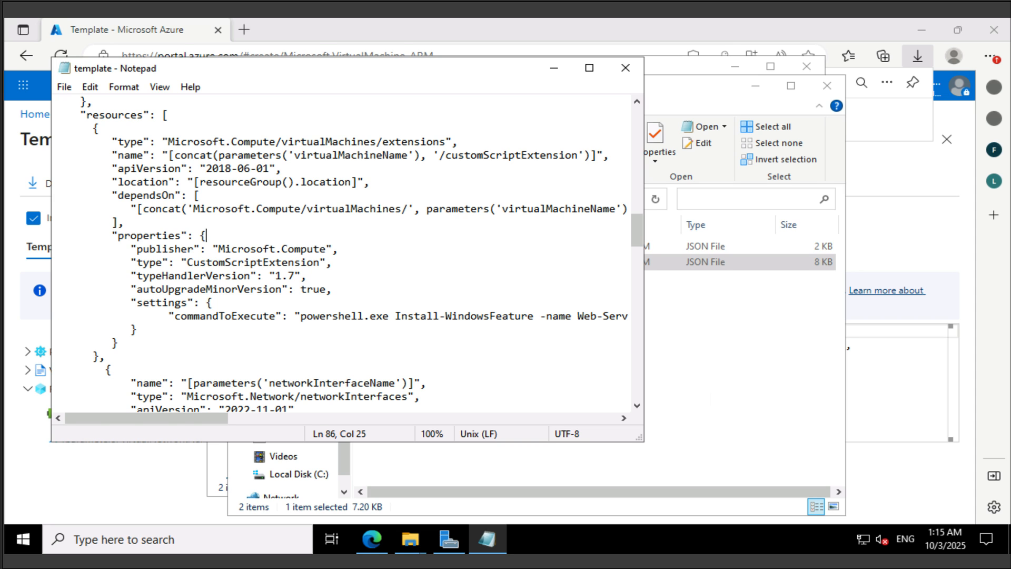
Switch to the Azure portal, search for "custom template" and open Deploy a custom template, discarding the unsaved edits.
left_click(910, 224)
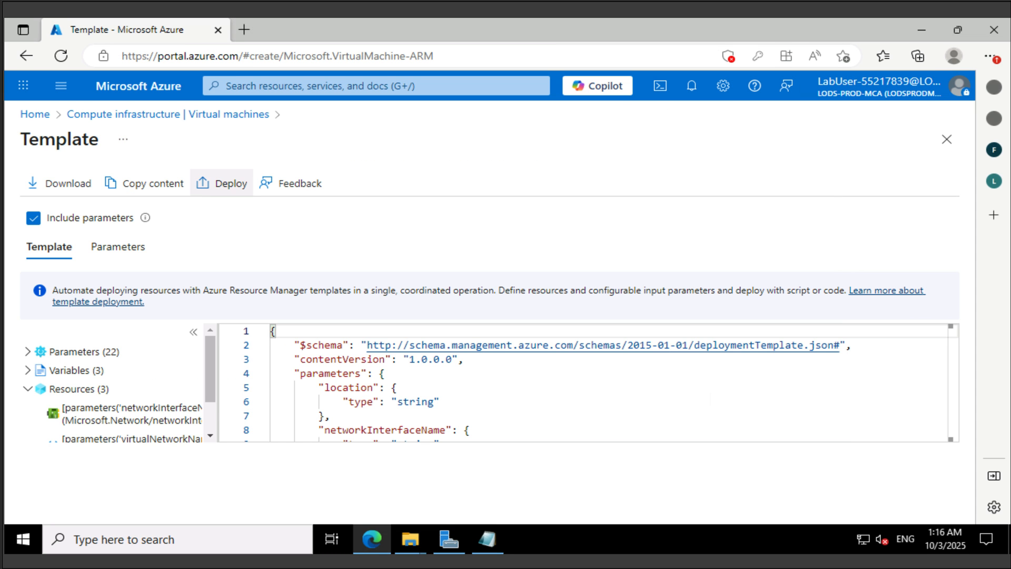
left_click(327, 86)
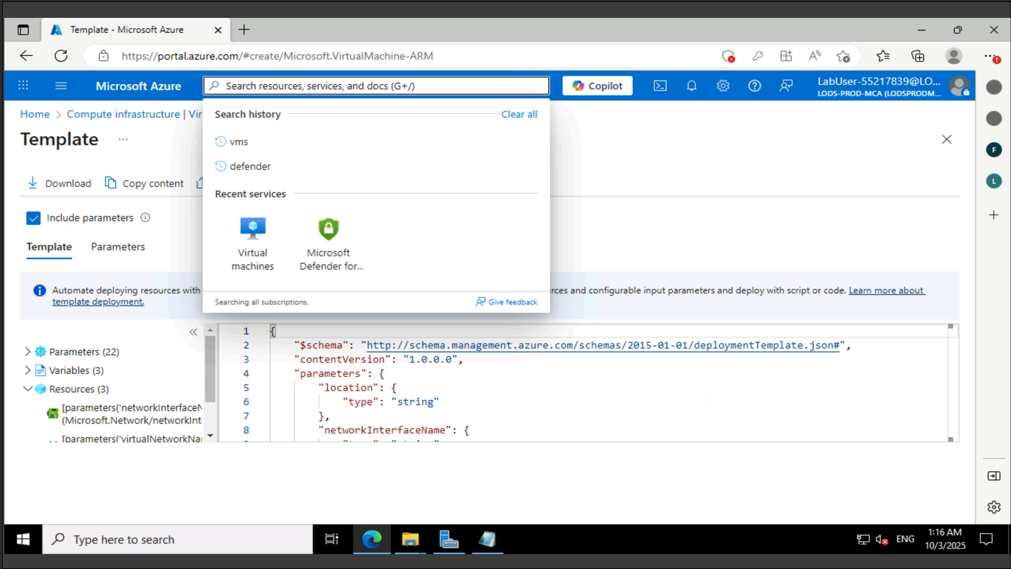
type("custom")
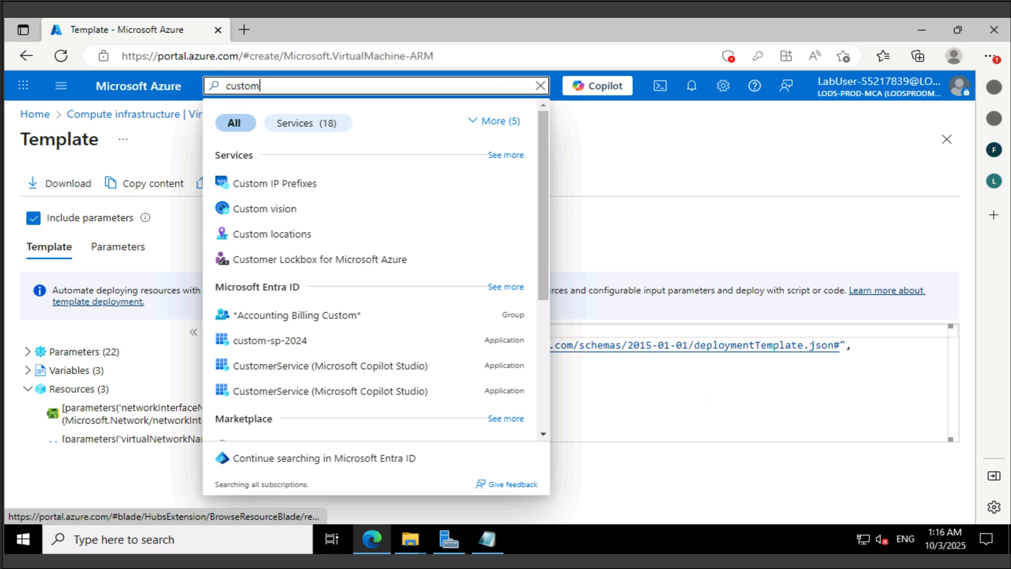
type(" te")
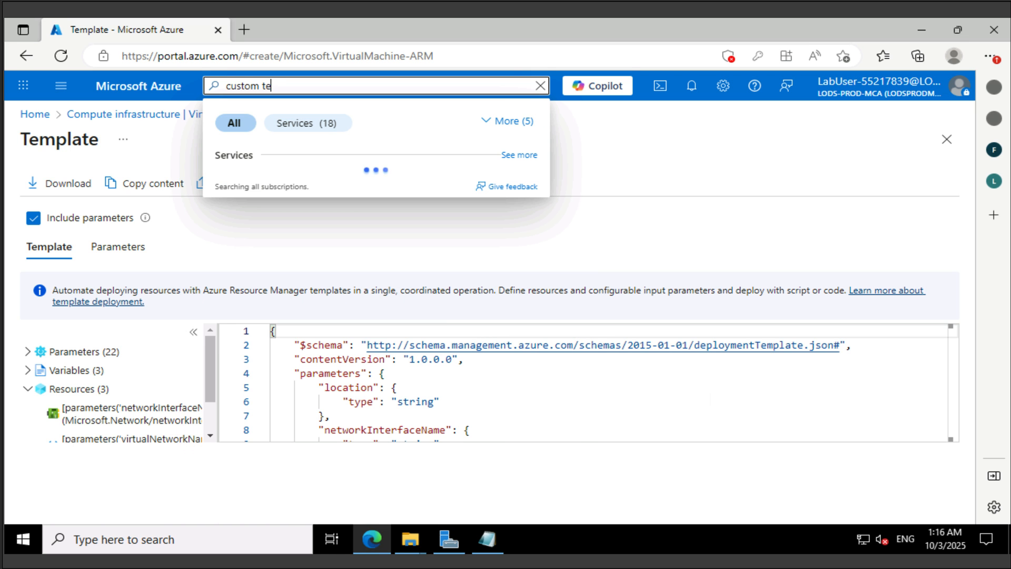
type("mplate")
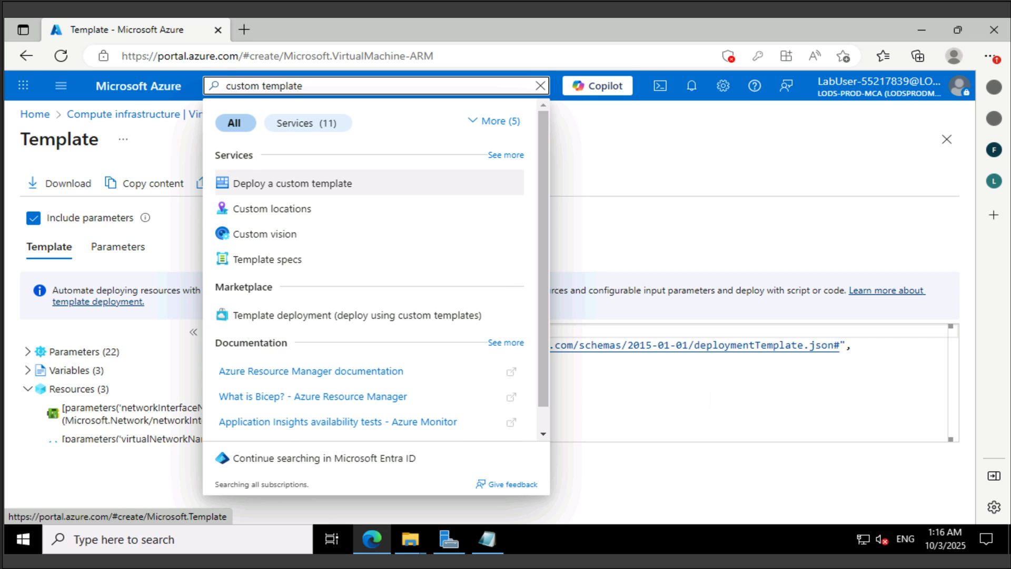
left_click(293, 184)
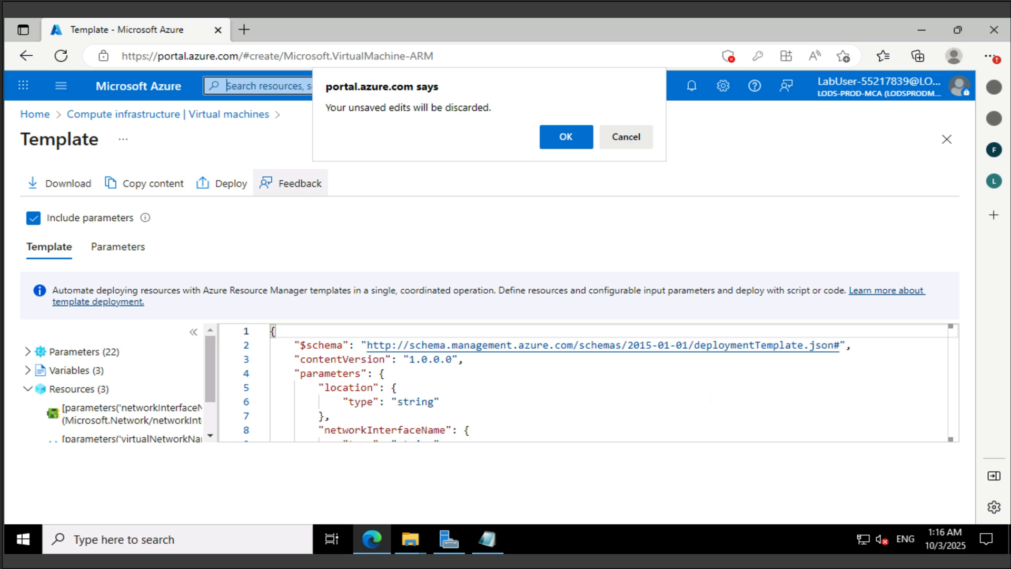
left_click(566, 137)
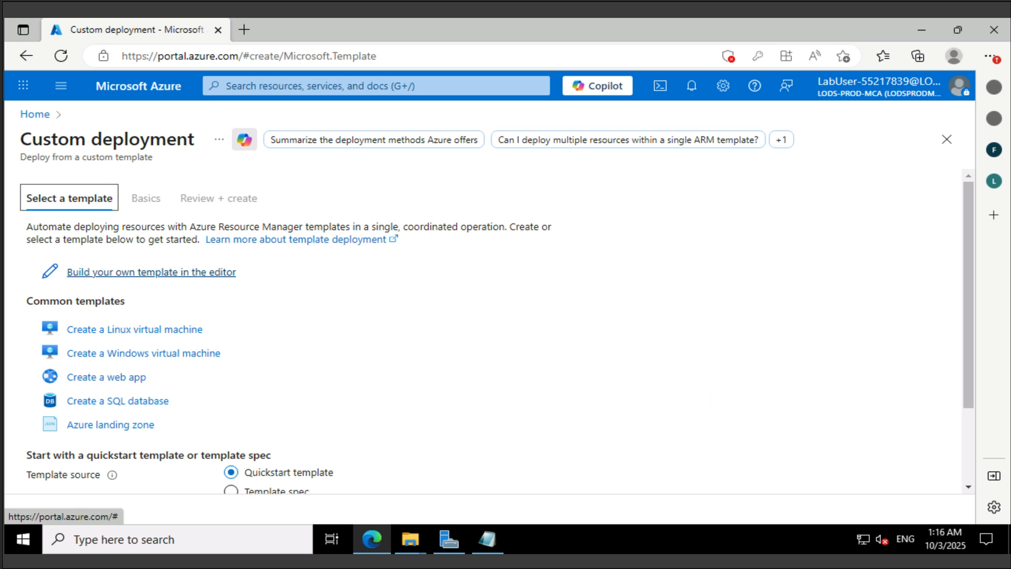
Build a custom template in the editor by loading template.json from the Downloads\template folder, check its extension resource and save it.
left_click(151, 272)
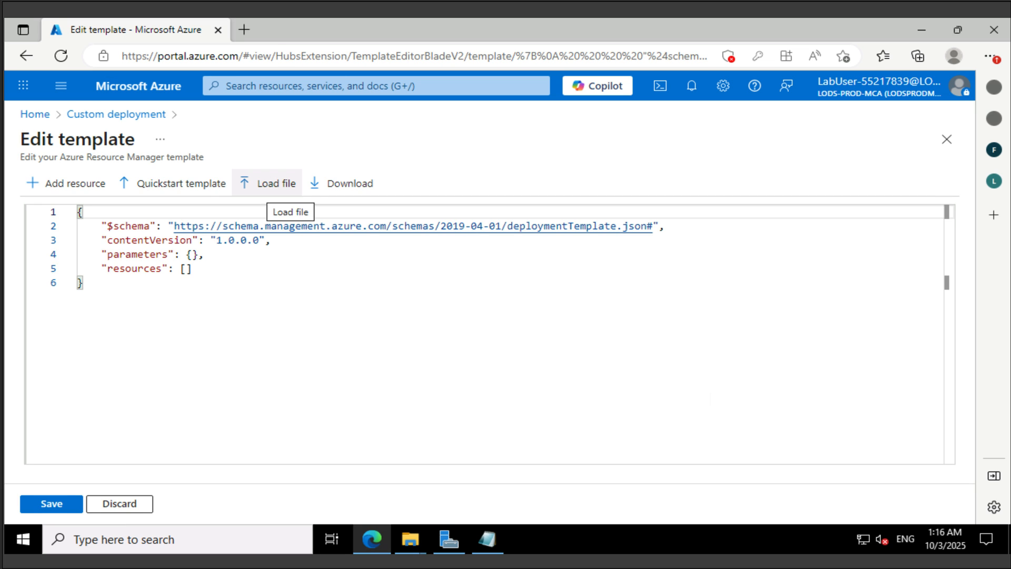
left_click(268, 183)
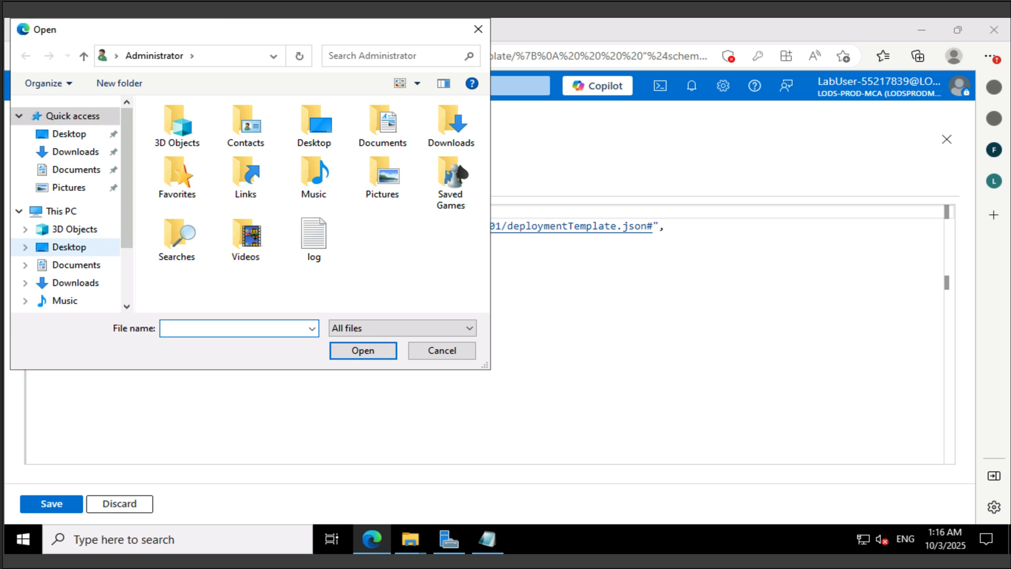
left_click(75, 151)
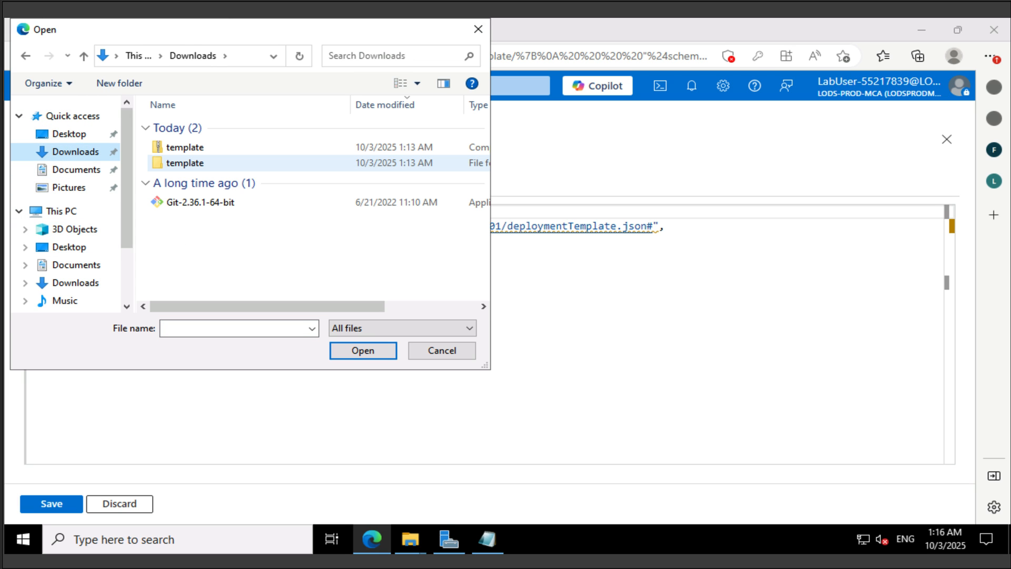
double_click(184, 163)
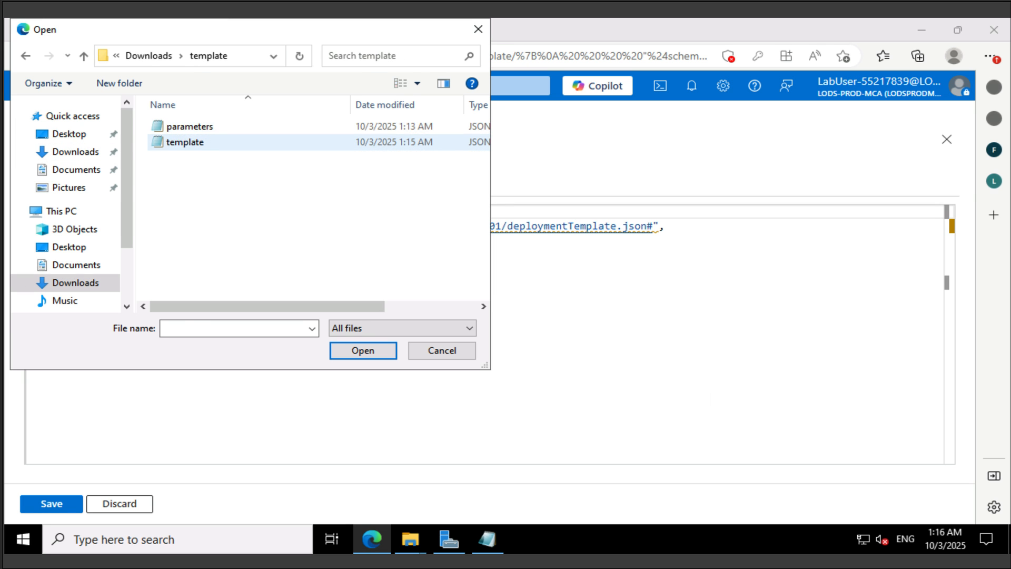
double_click(185, 141)
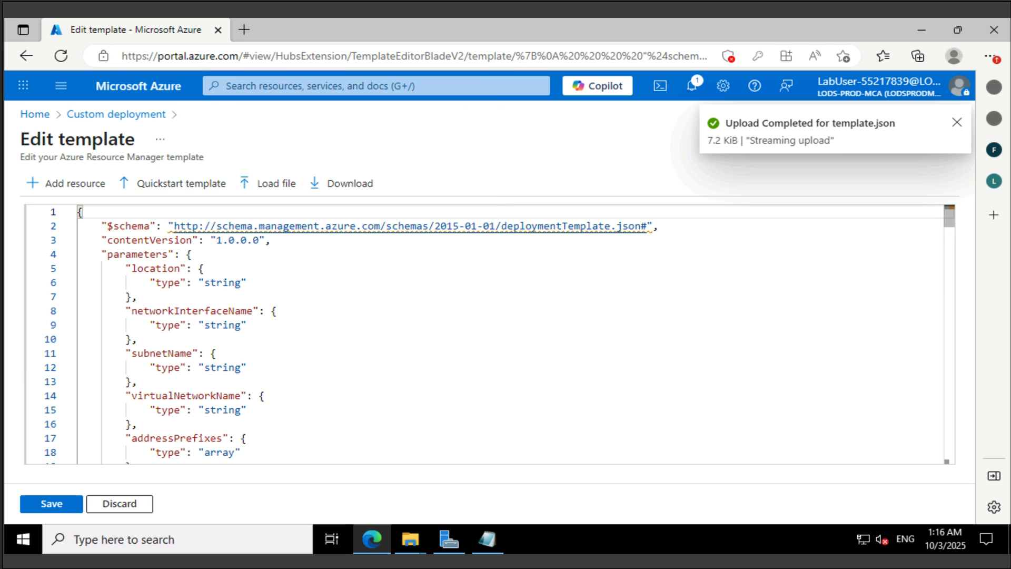
scroll(489, 335, "down", 2)
scroll(490, 334, "down", 14)
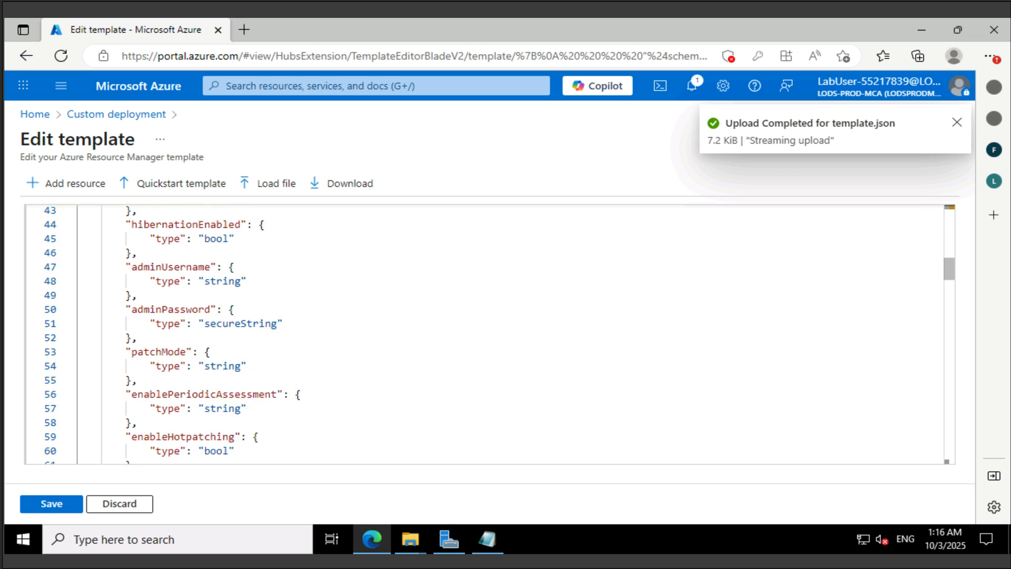
scroll(489, 334, "down", 3)
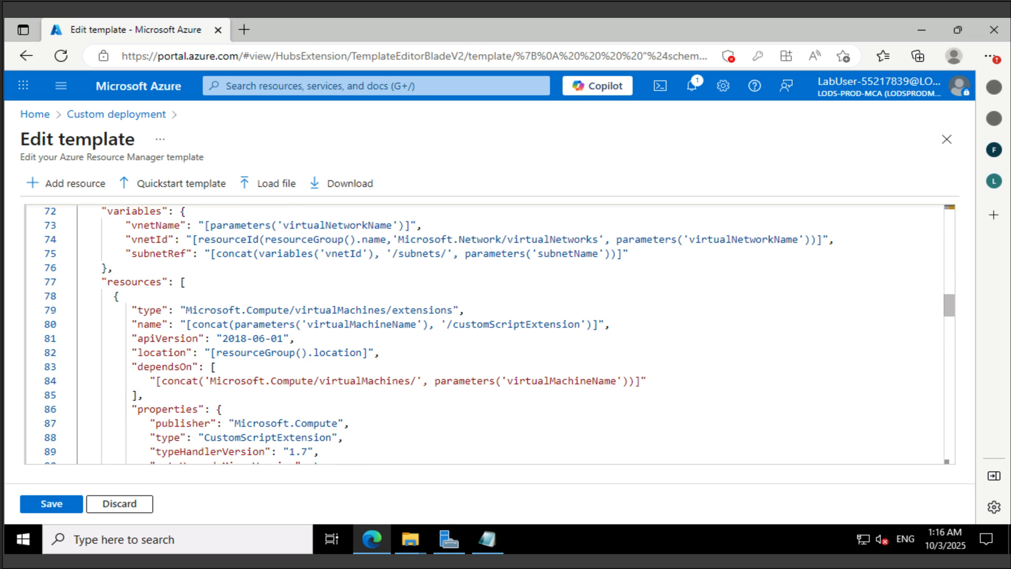
left_click(51, 503)
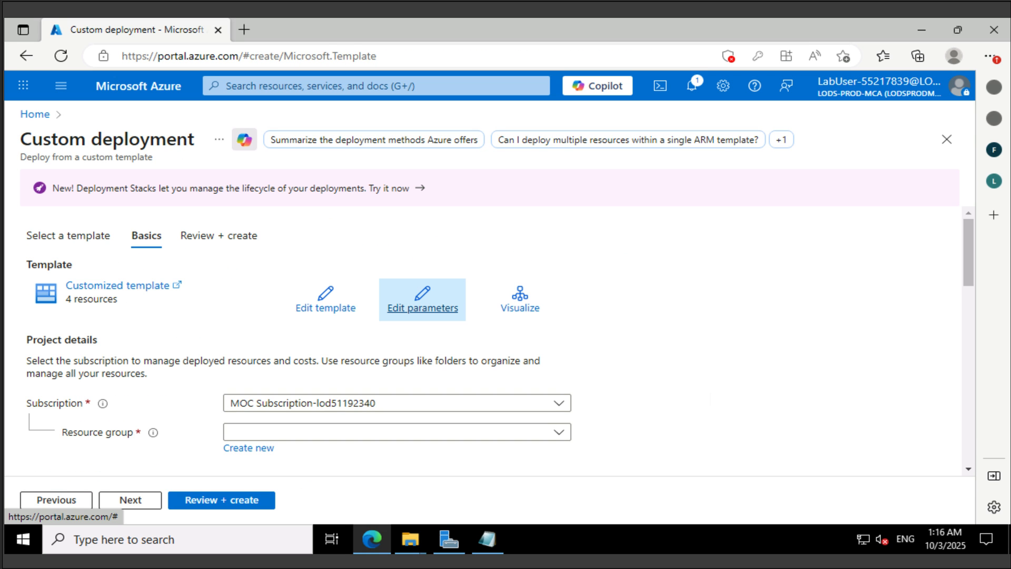
Load parameters.json from the template folder into the deployment parameters and save them.
left_click(423, 300)
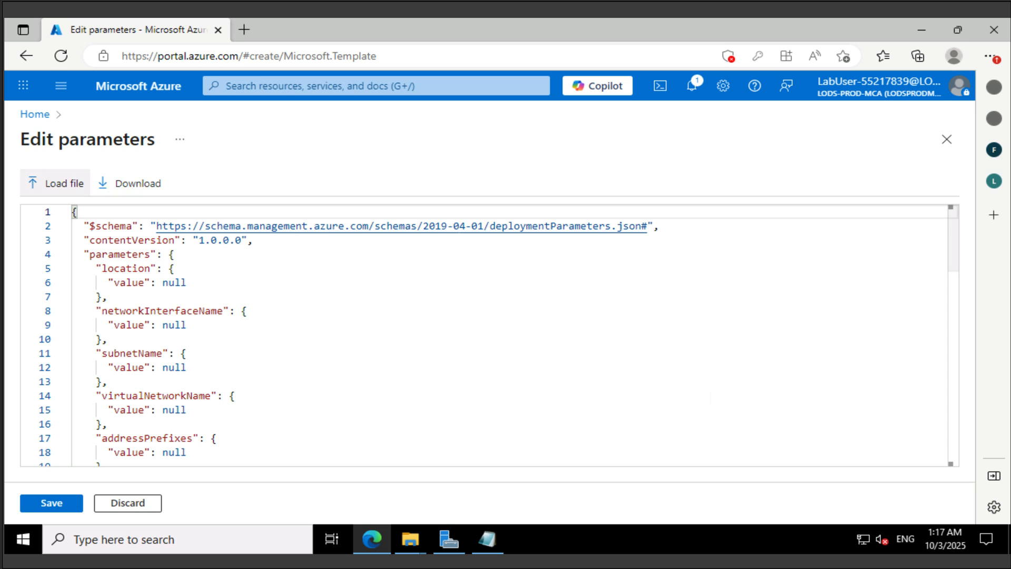
left_click(55, 182)
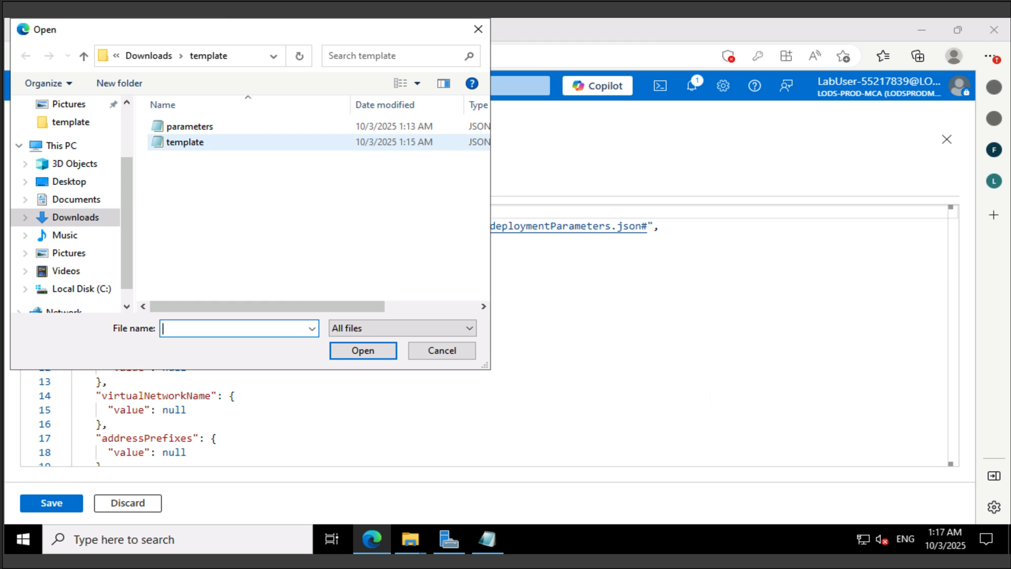
double_click(189, 127)
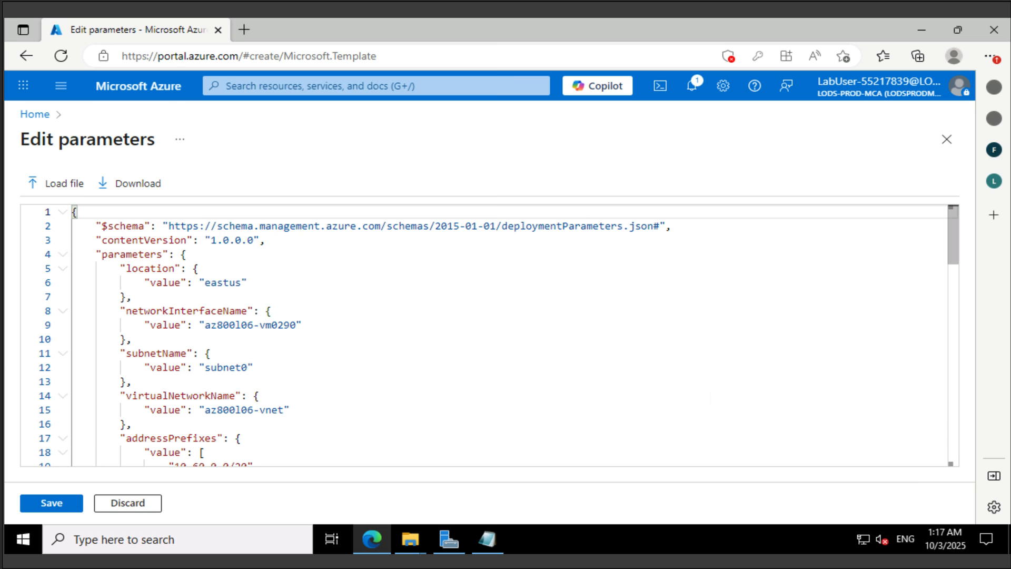
left_click(52, 503)
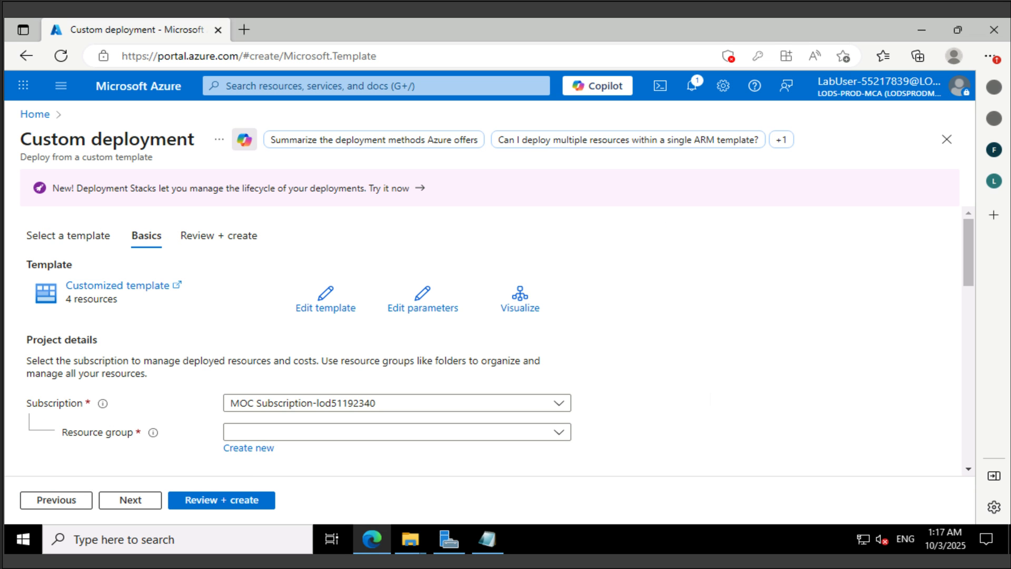
Select AZ800-L0601-RG as the resource group for the custom deployment and review the instance details.
scroll(500, 340, "down", 1)
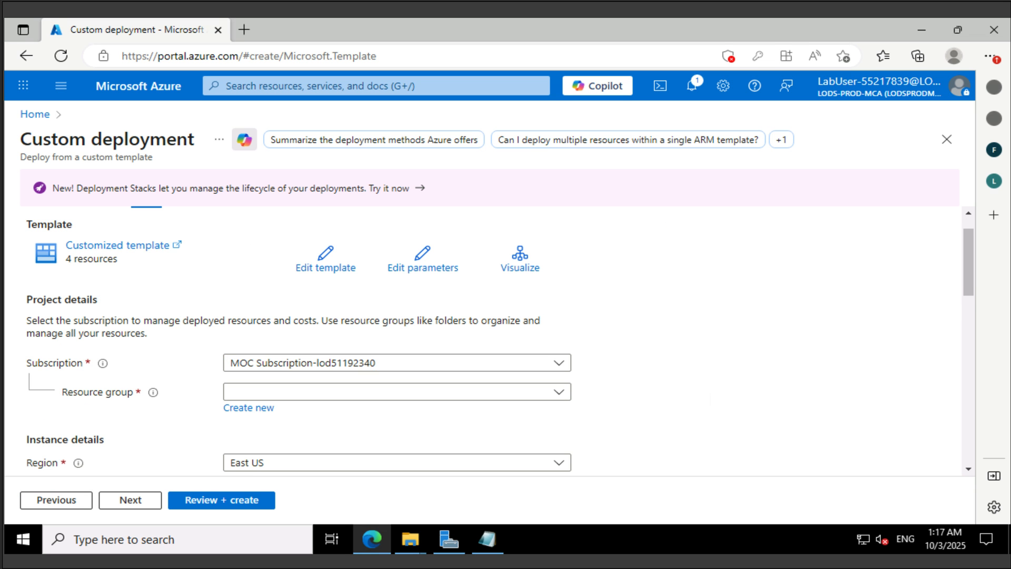
scroll(500, 339, "down", 2)
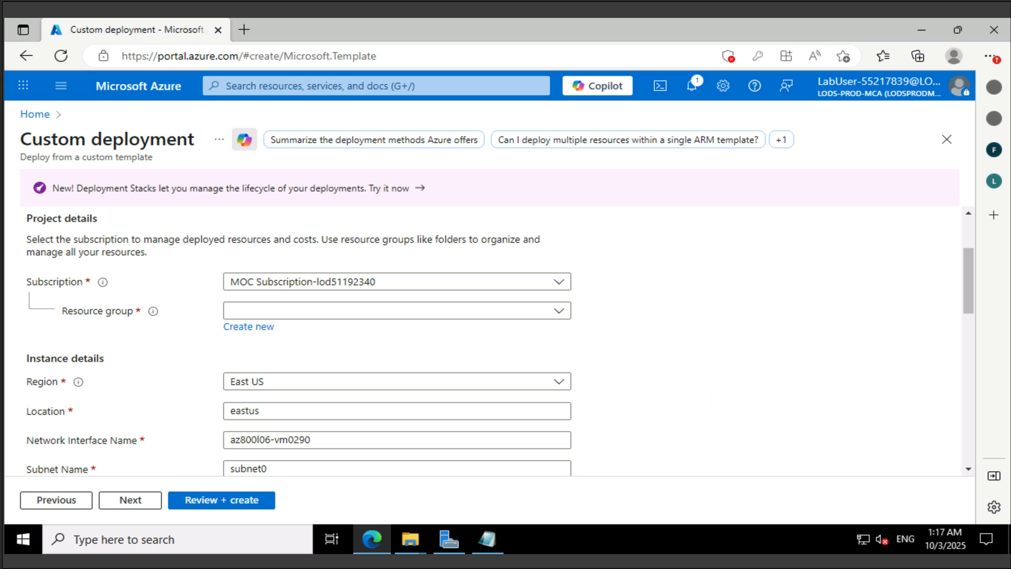
left_click(397, 310)
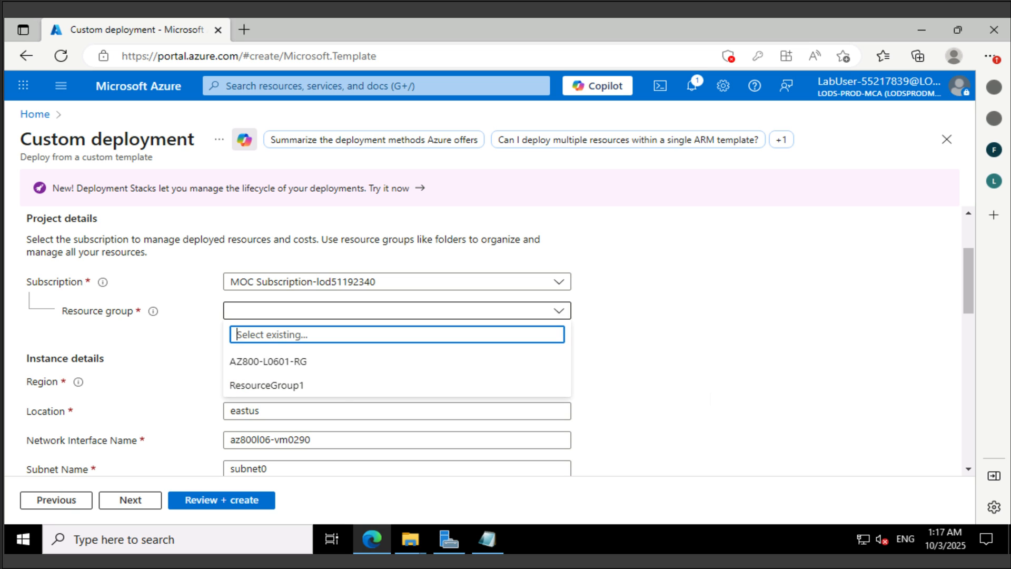
left_click(397, 361)
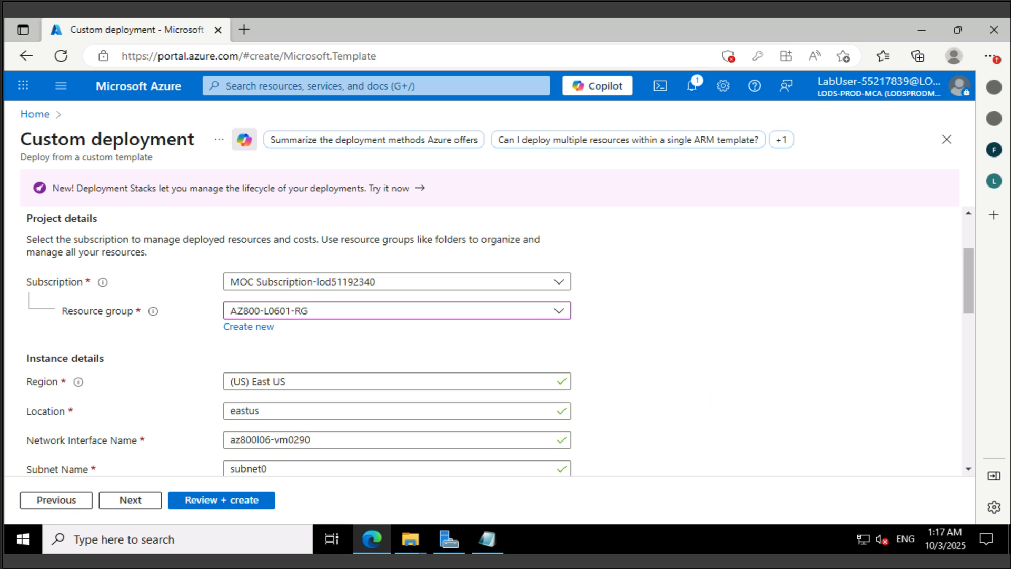
scroll(489, 342, "down", 2)
scroll(500, 342, "down", 1)
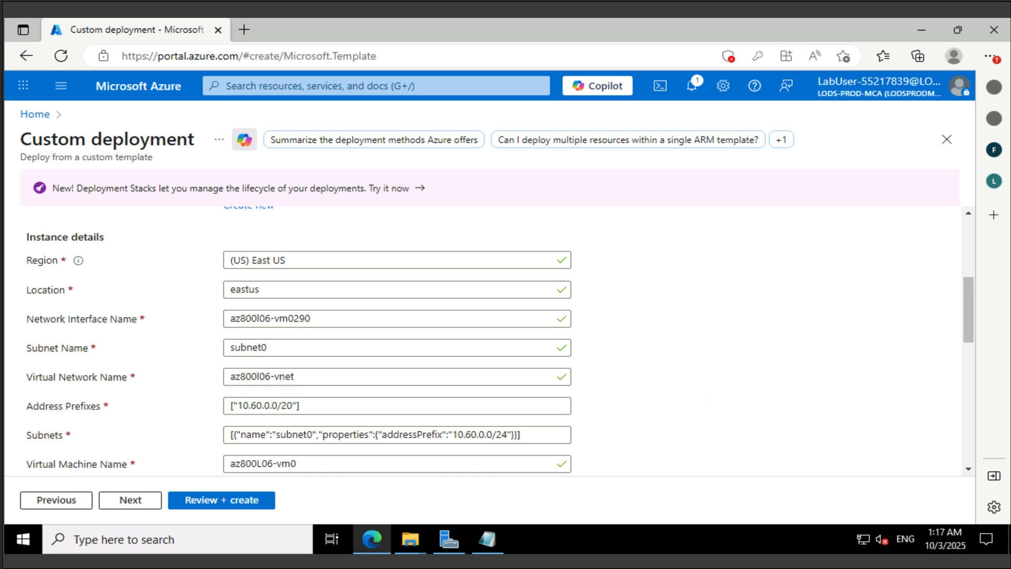
Enter the admin password for the custom deployment, review and create it, and dismiss the browser's offer to save the password.
scroll(500, 342, "down", 5)
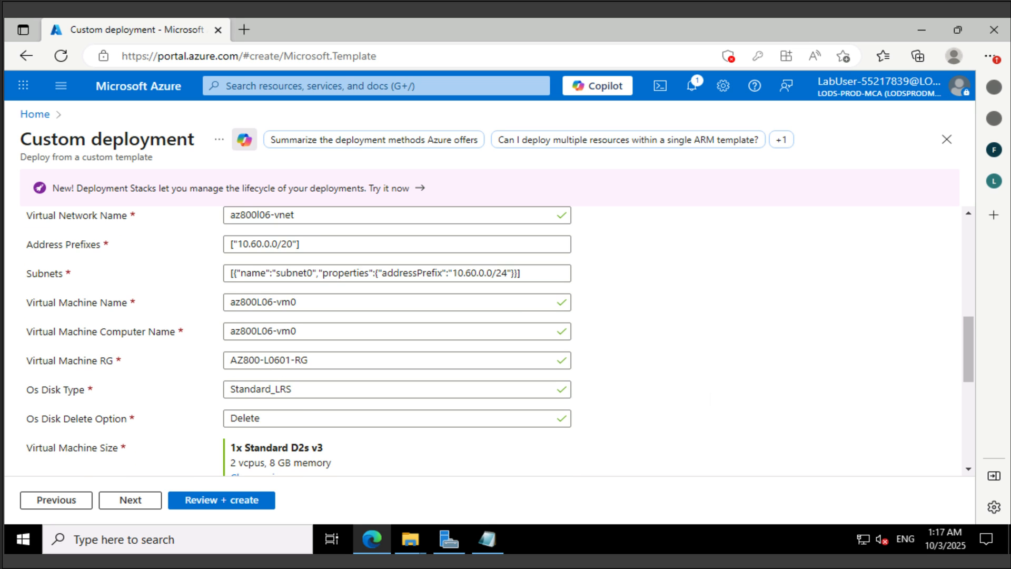
scroll(499, 341, "down", 2)
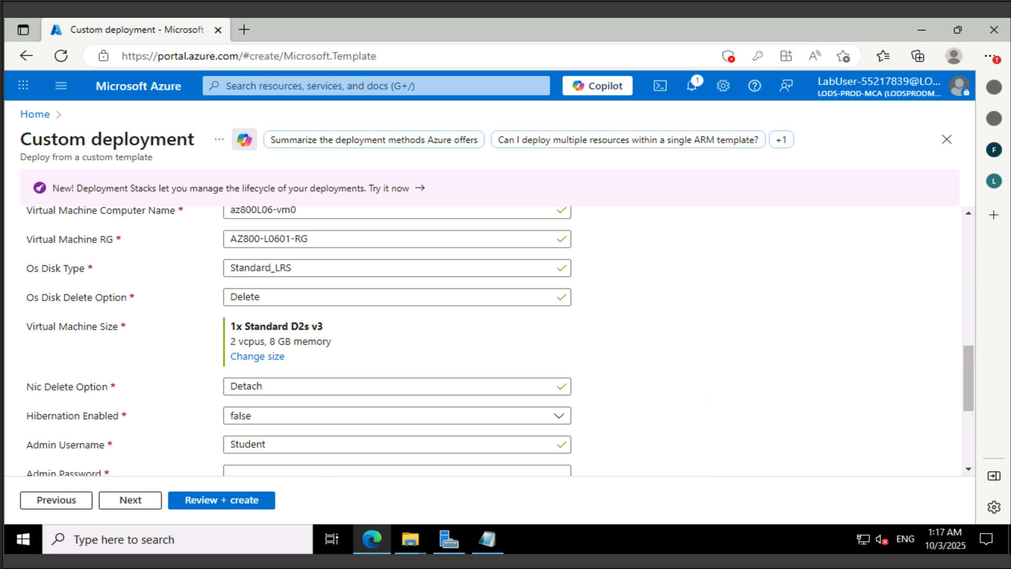
scroll(500, 341, "down", 2)
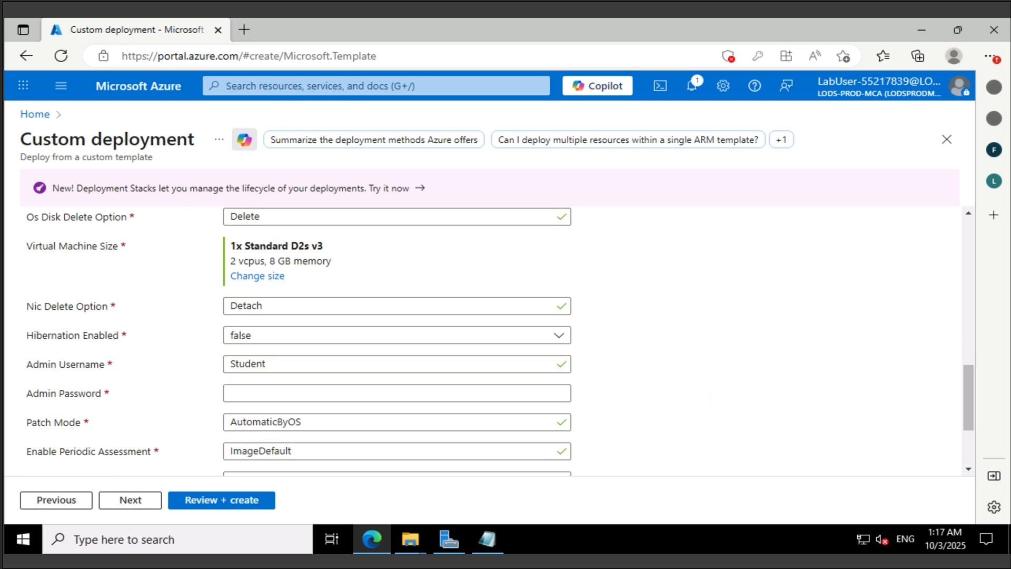
left_click(397, 394)
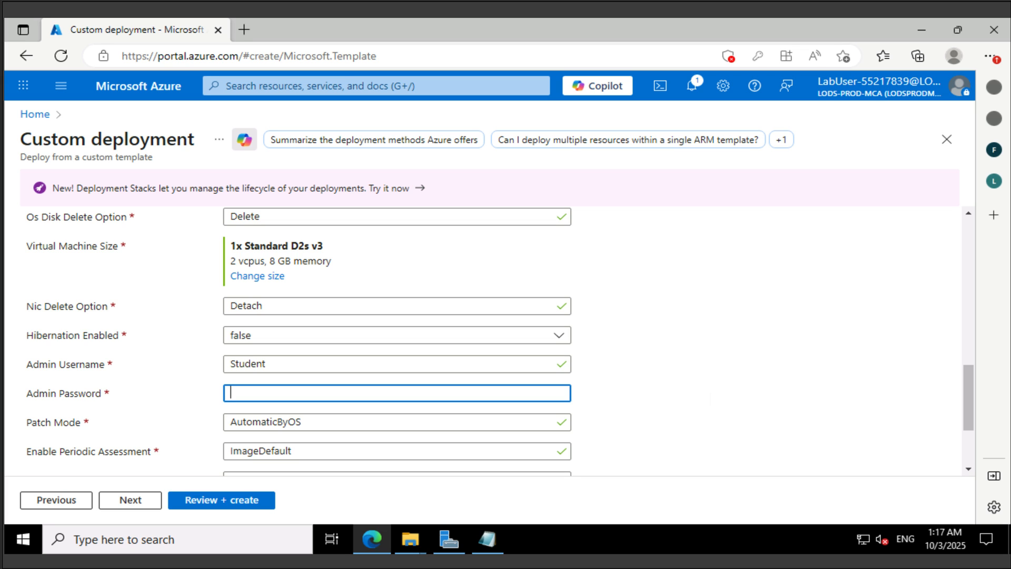
key("ctrl+v")
scroll(579, 393, "down", 3)
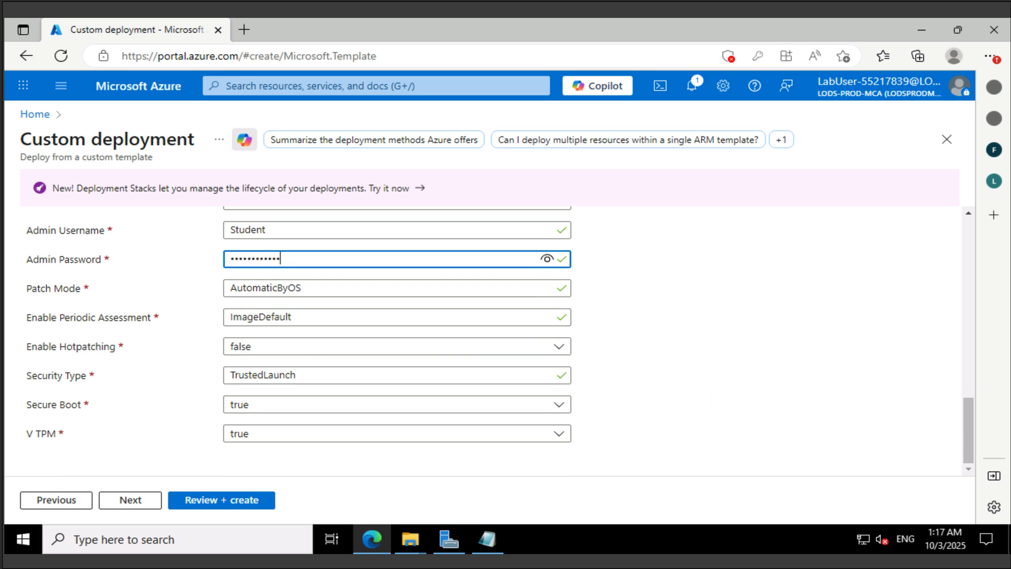
left_click(244, 501)
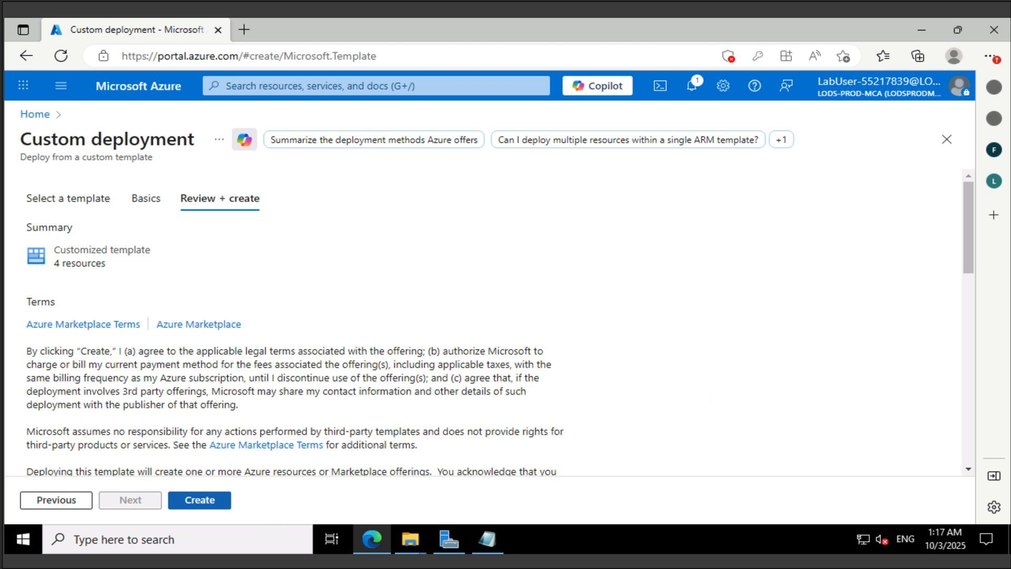
left_click(223, 501)
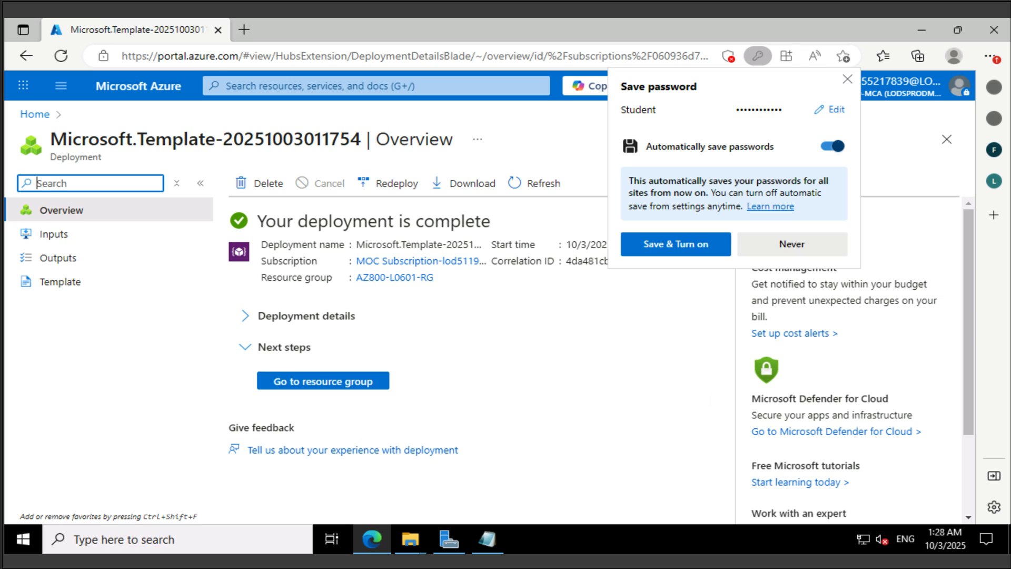
left_click(847, 79)
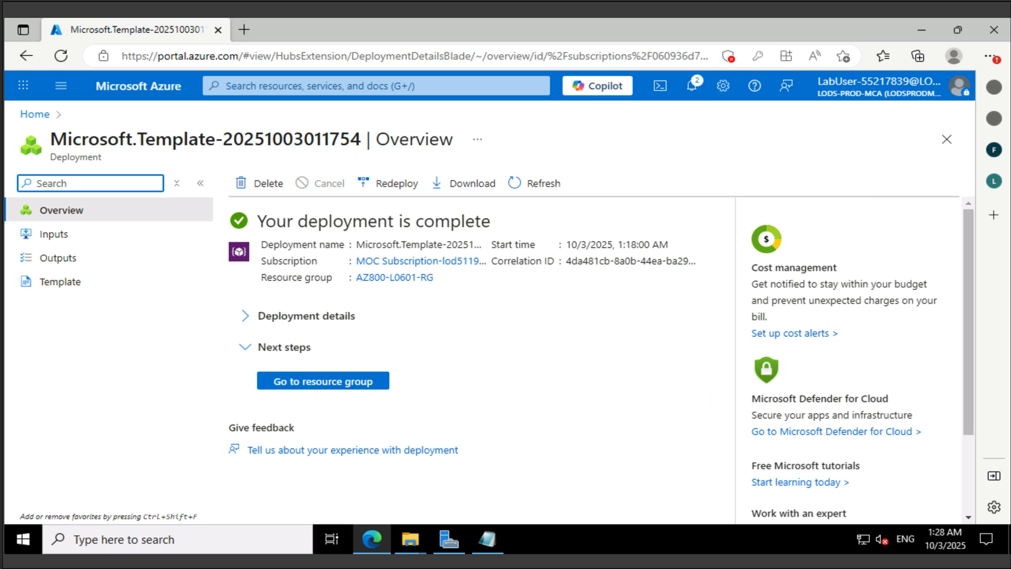
Go to the deployment's resource group, open az800L06-vm0 and check its installed extensions.
left_click(376, 86)
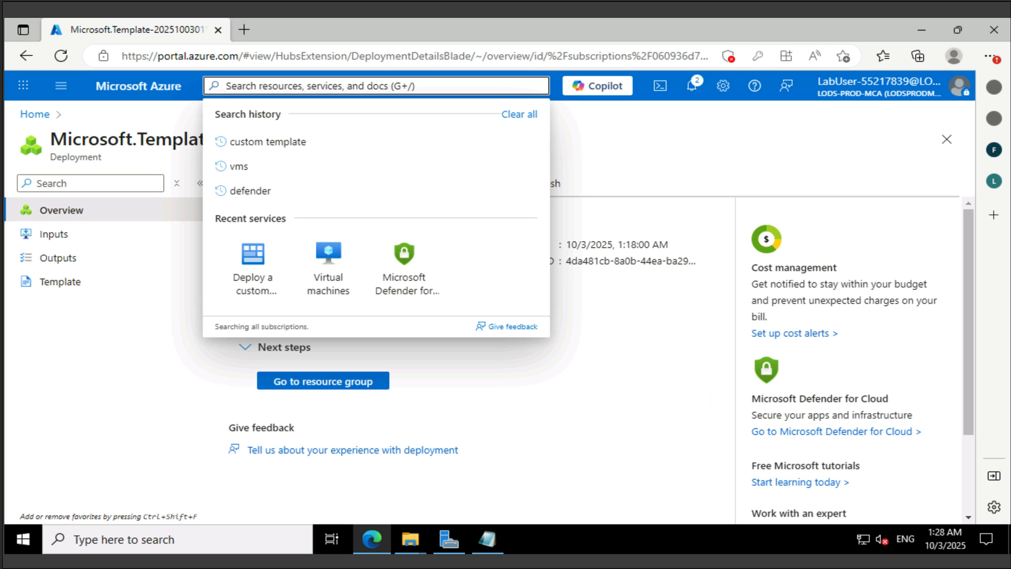
left_click(404, 276)
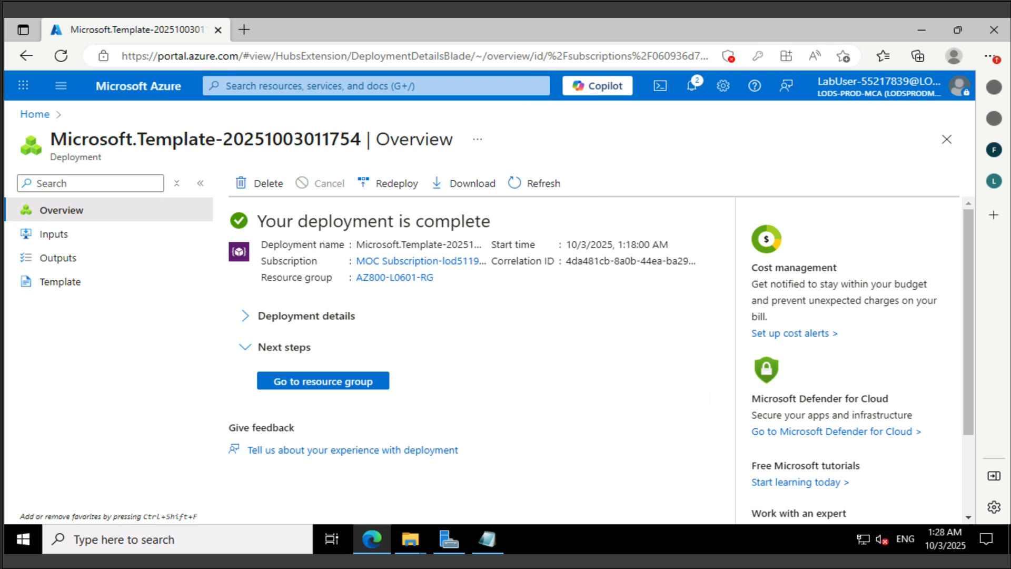
left_click(322, 380)
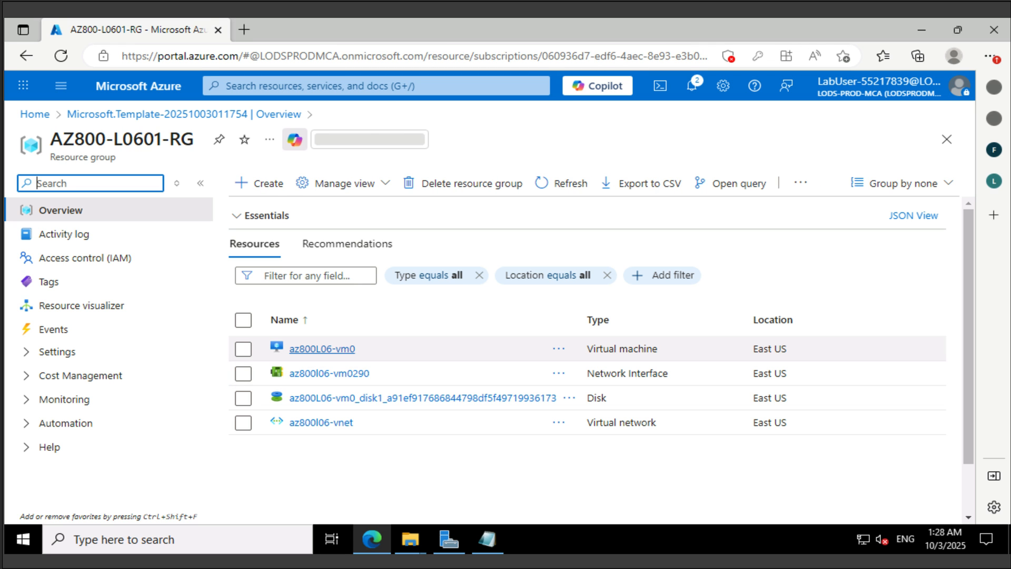
left_click(322, 348)
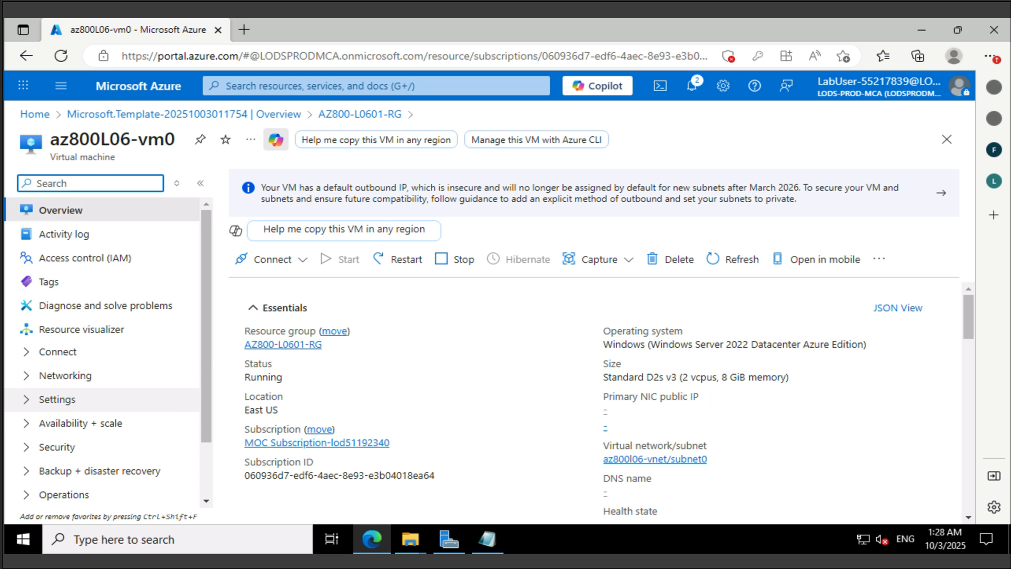
left_click(57, 399)
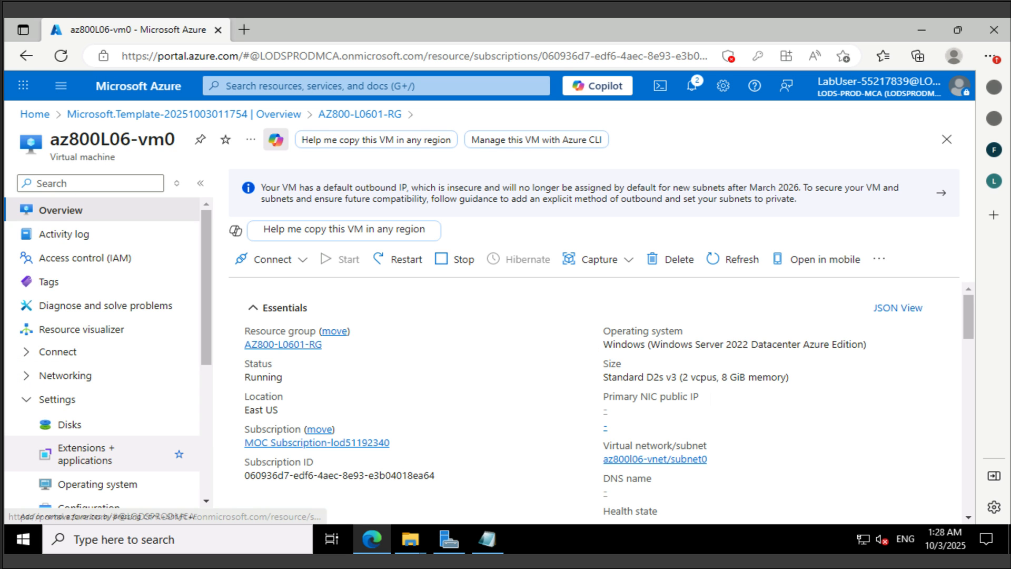
left_click(84, 453)
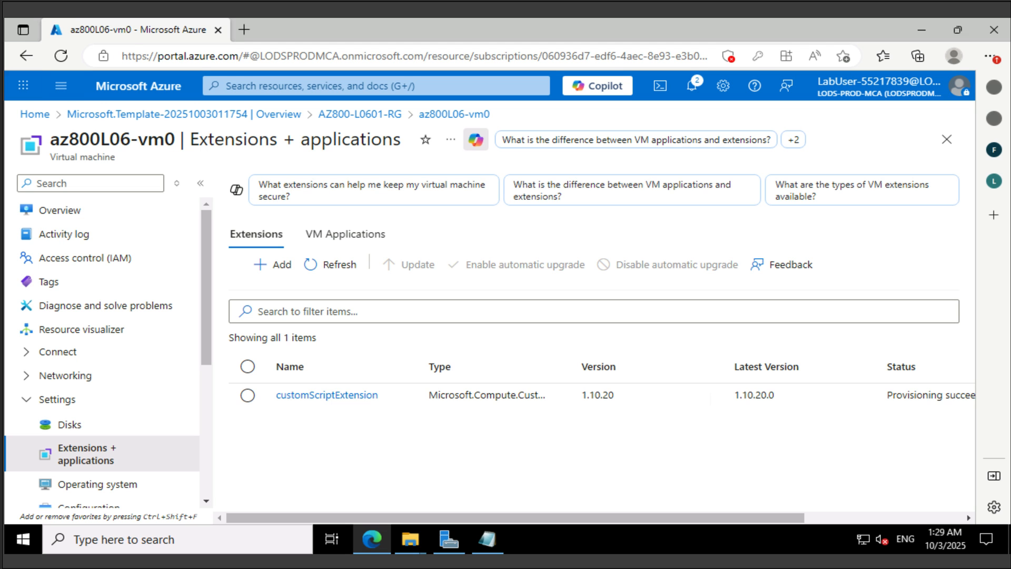
Return to AZ800-L0601-RG and view the template used by its Microsoft.Template deployment in the deployment history.
left_click(26, 56)
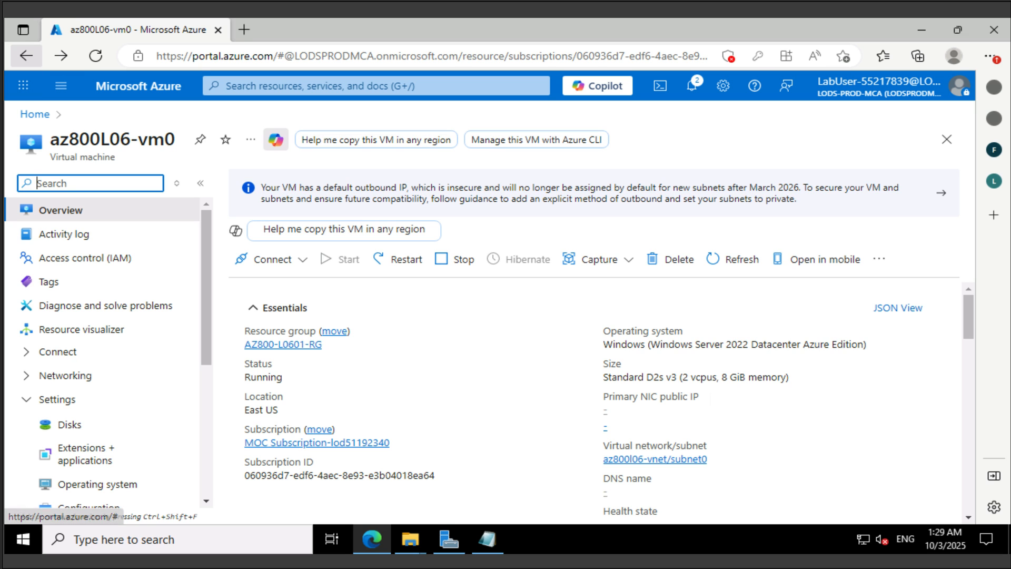
left_click(26, 56)
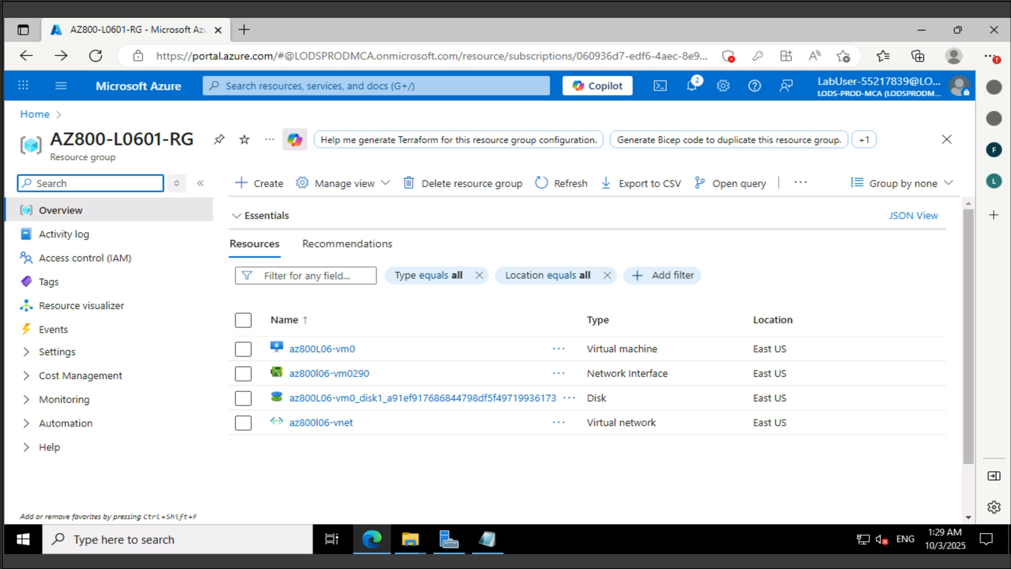
left_click(57, 351)
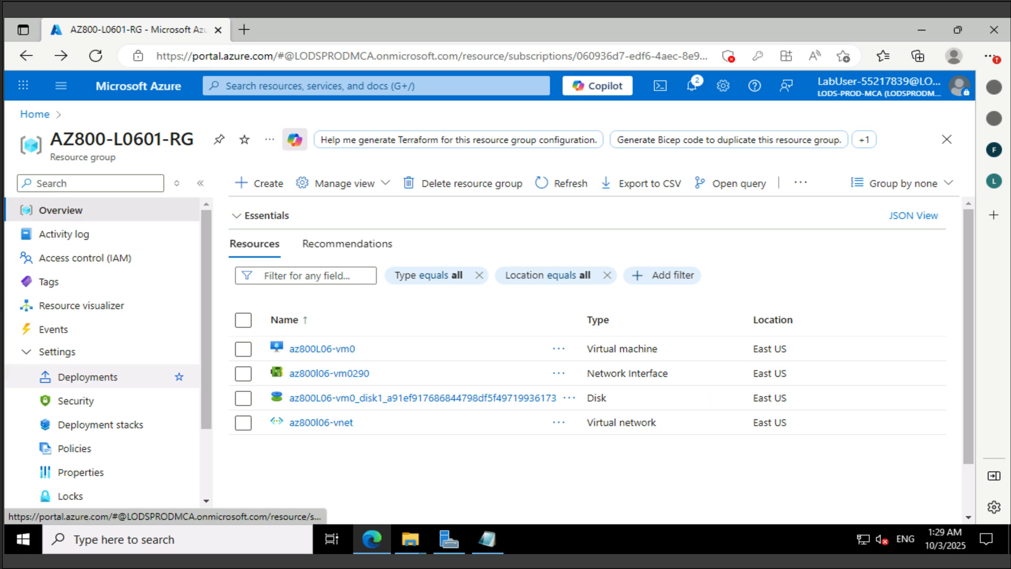
left_click(88, 376)
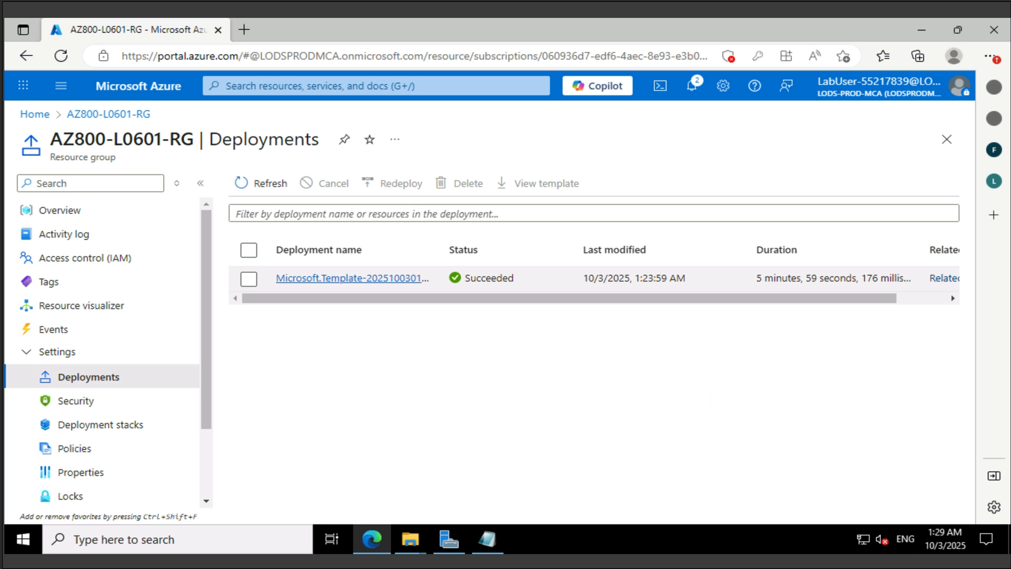
left_click(352, 278)
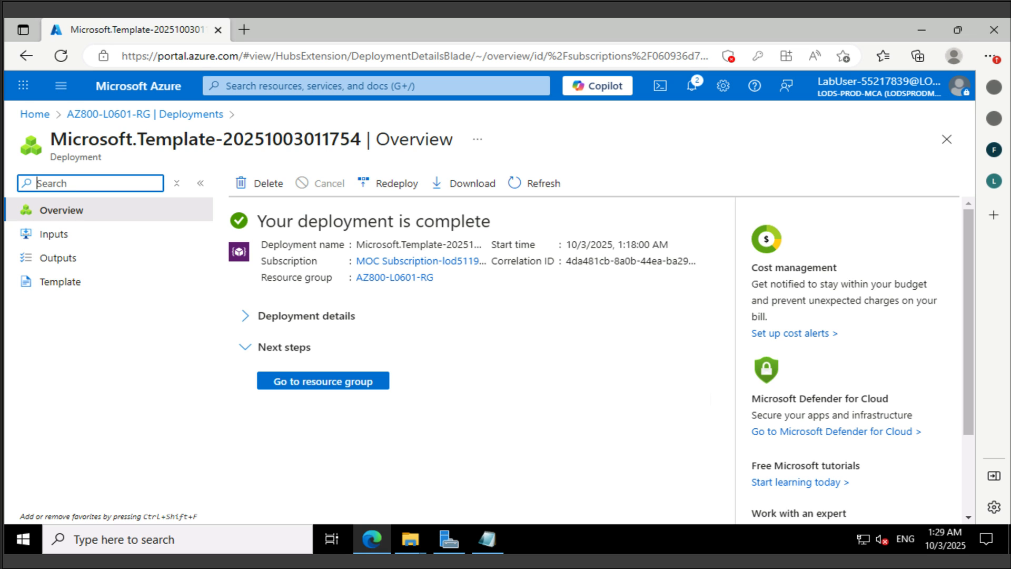
left_click(60, 281)
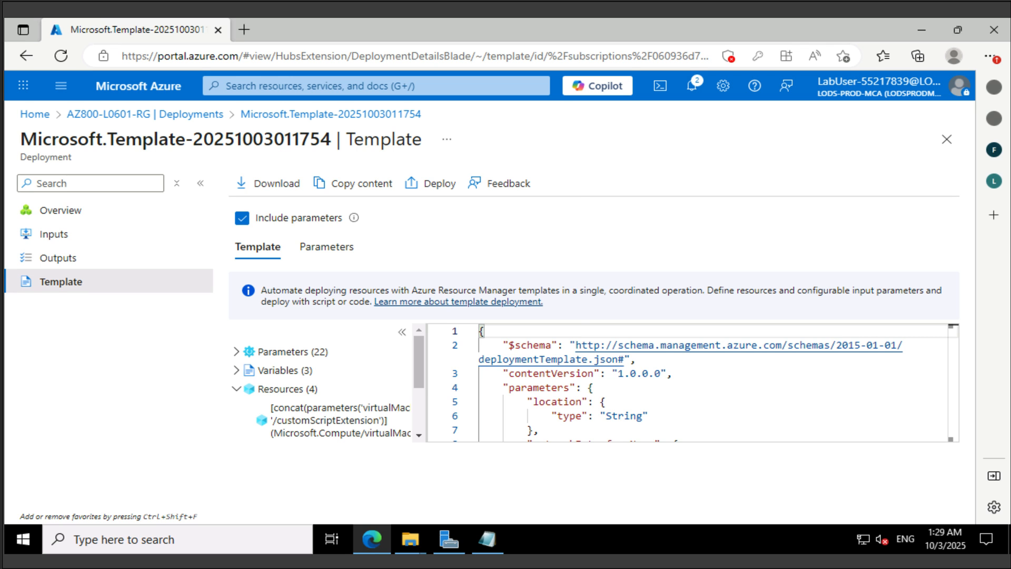
Search the portal for "nsg", open Network security groups and start creating a new one.
left_click(321, 86)
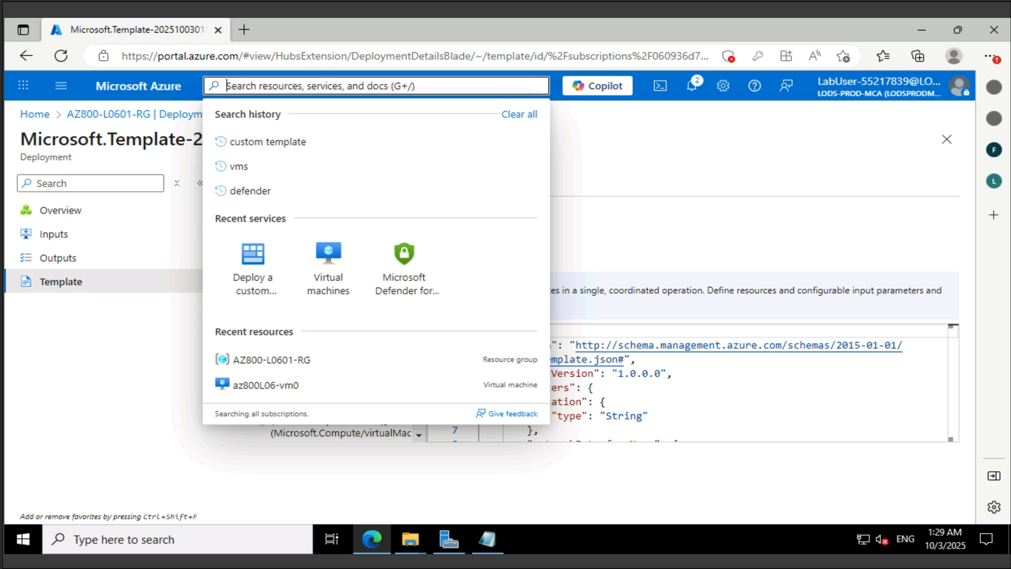
type("net")
key("BackSpace")
key("BackSpace")
type("s")
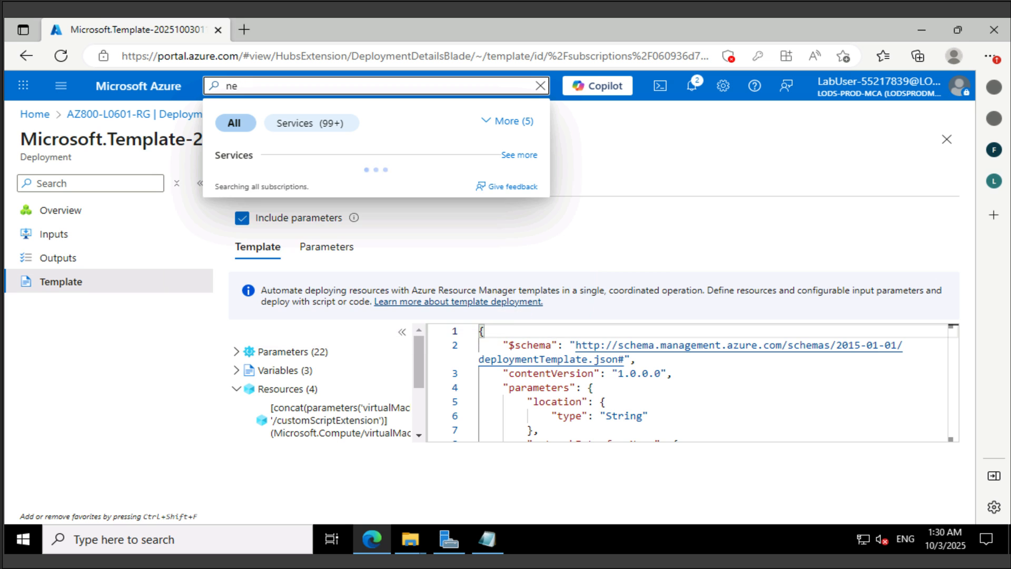
type("g")
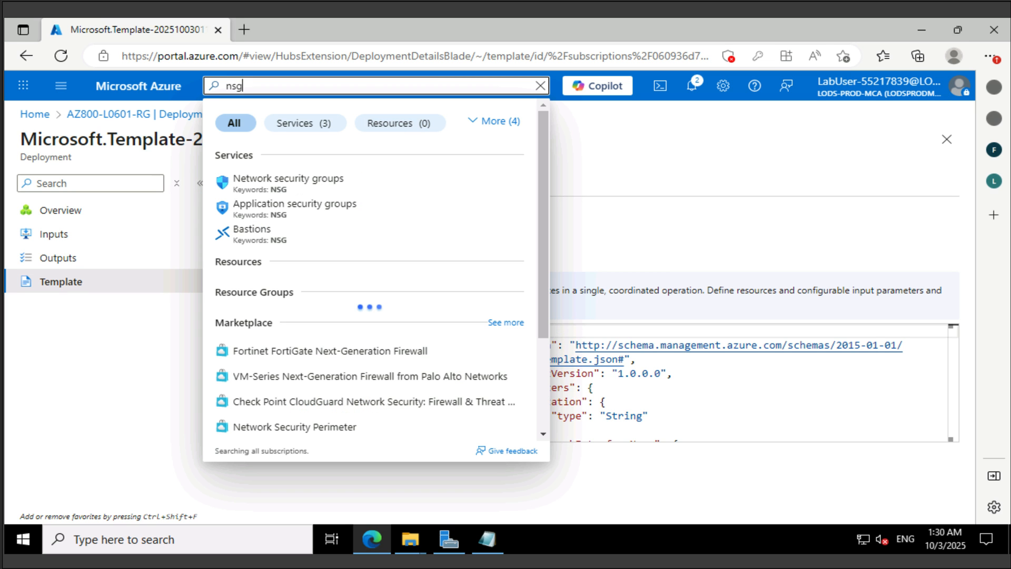
left_click(363, 184)
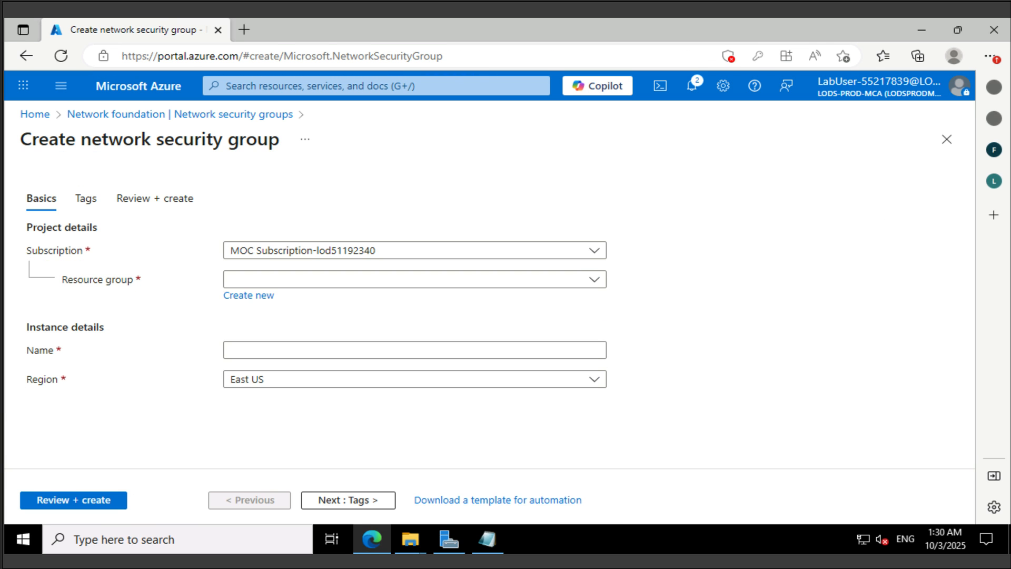
Create network security group az800l06-vm0-nsg1 in resource group AZ800-L0601-RG, keeping the East US region.
left_click(414, 279)
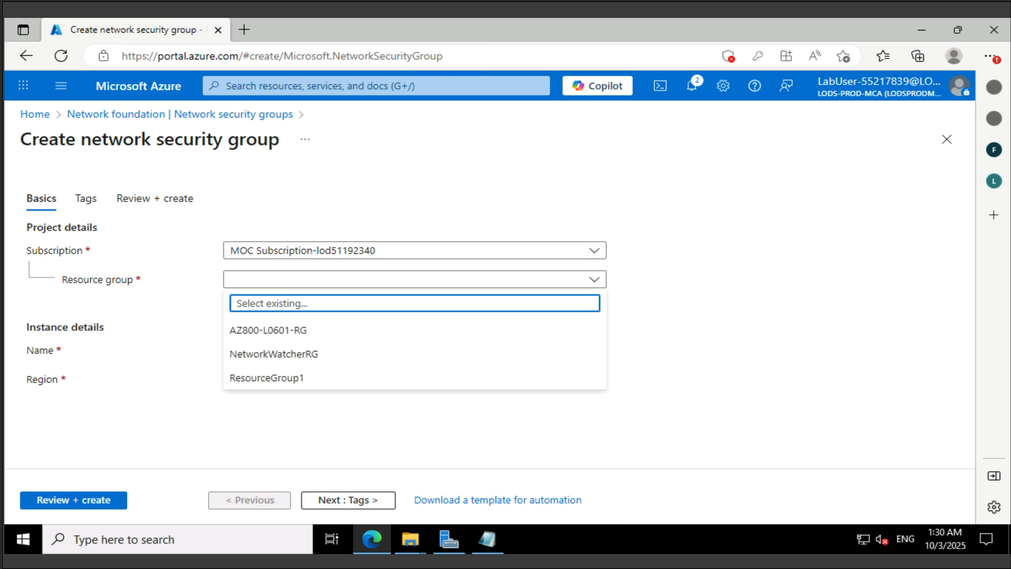
left_click(415, 330)
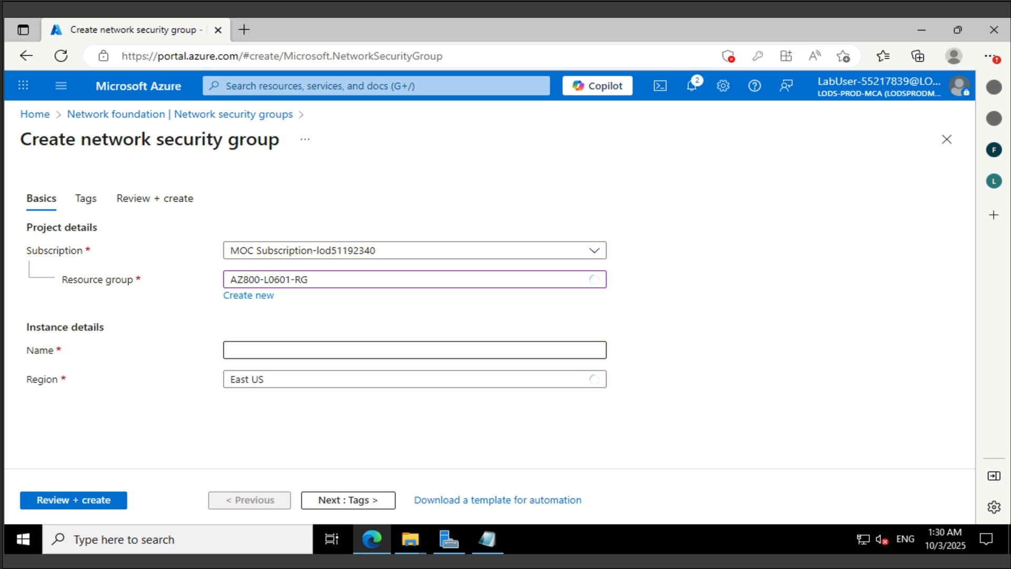
left_click(414, 349)
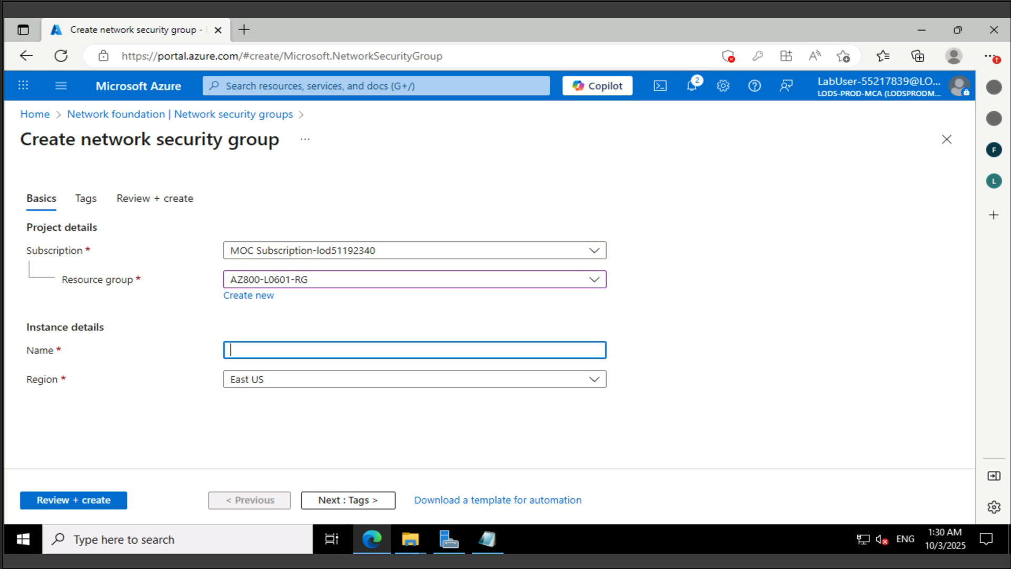
type("az800l06-vm0-nsg1")
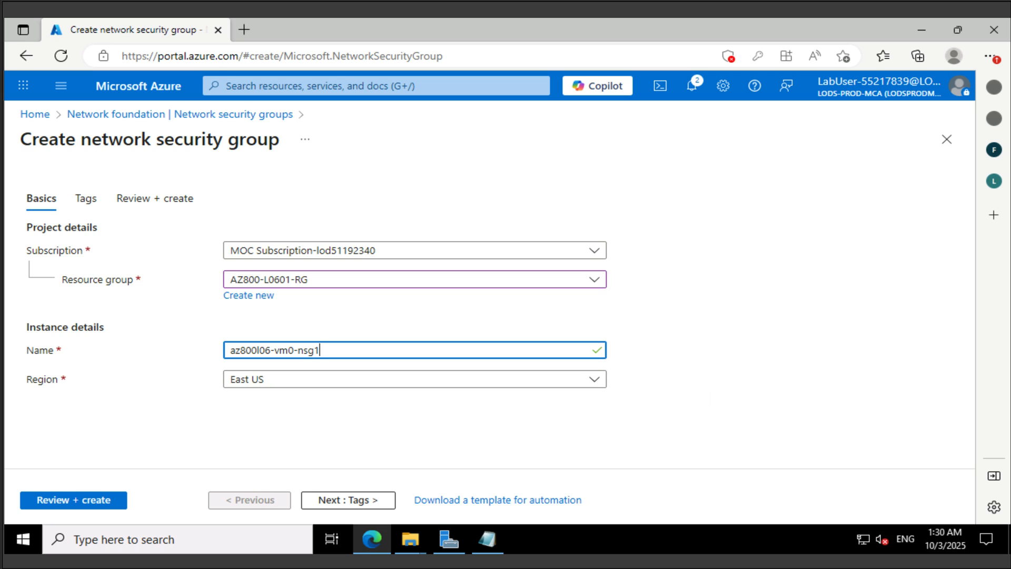
left_click(711, 398)
left_click(73, 500)
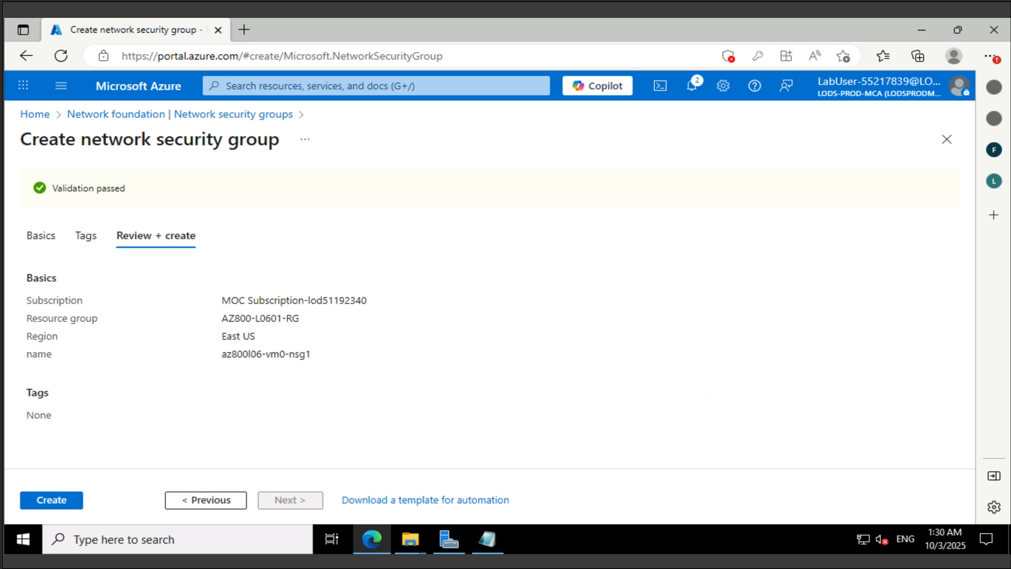
left_click(51, 500)
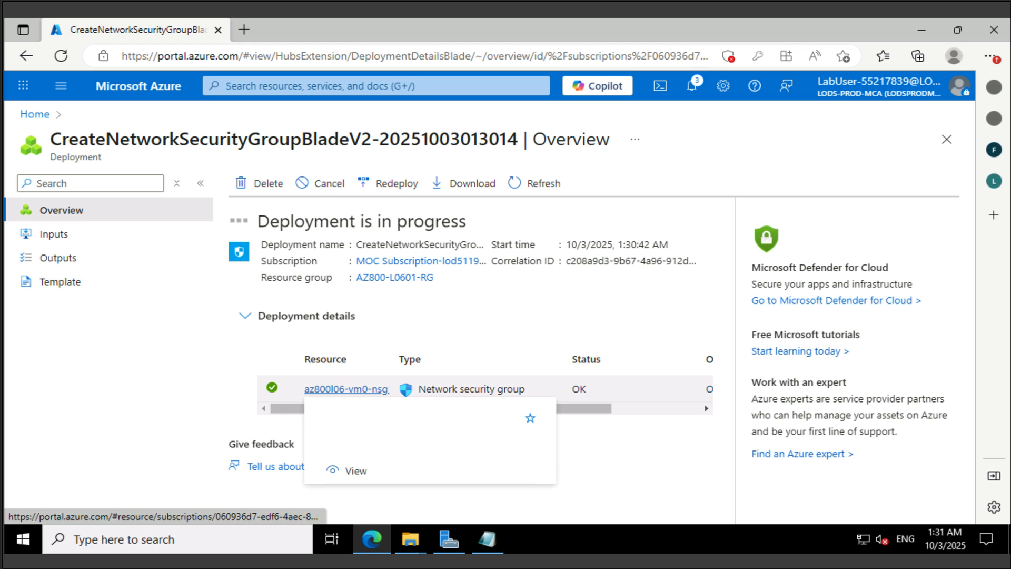
Open the newly deployed network security group az800l06-vm0-nsg1 and start adding an inbound security rule.
left_click(346, 389)
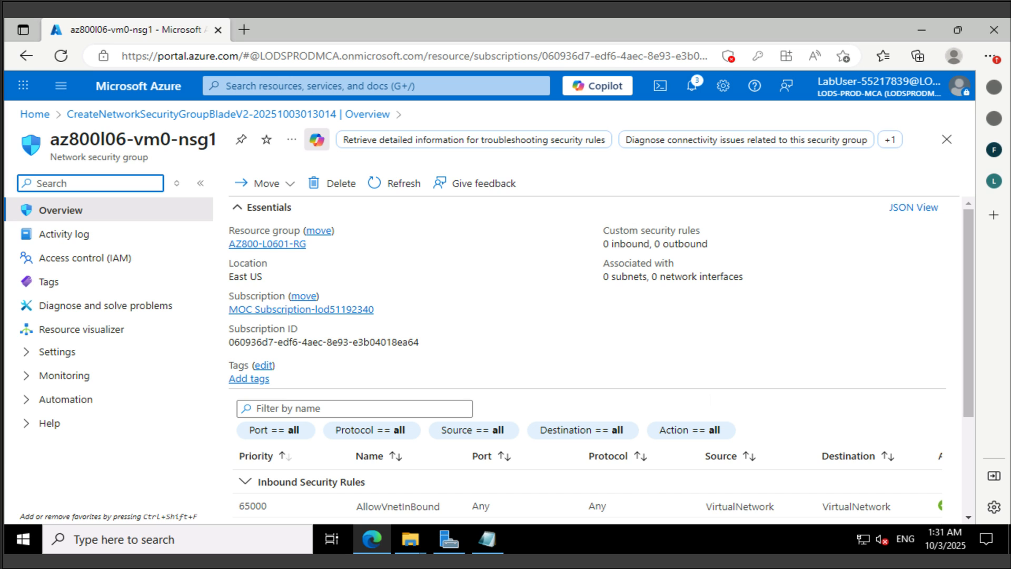
left_click(57, 352)
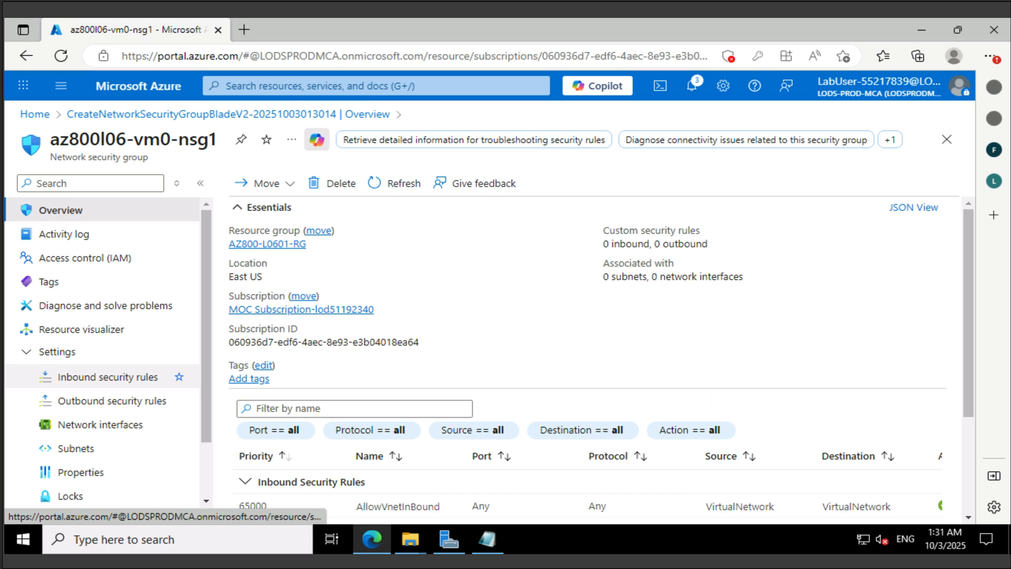
left_click(106, 377)
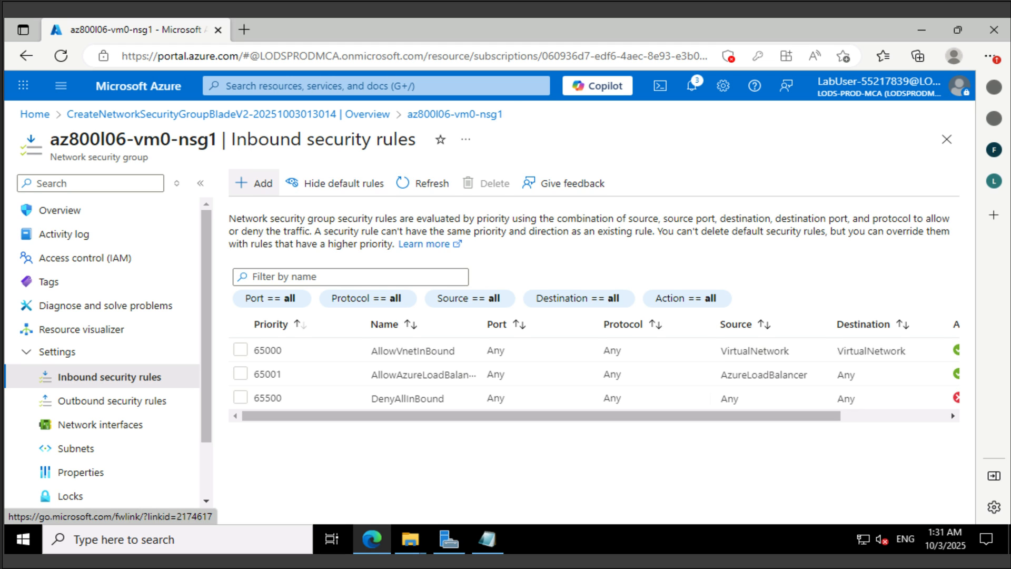
left_click(255, 183)
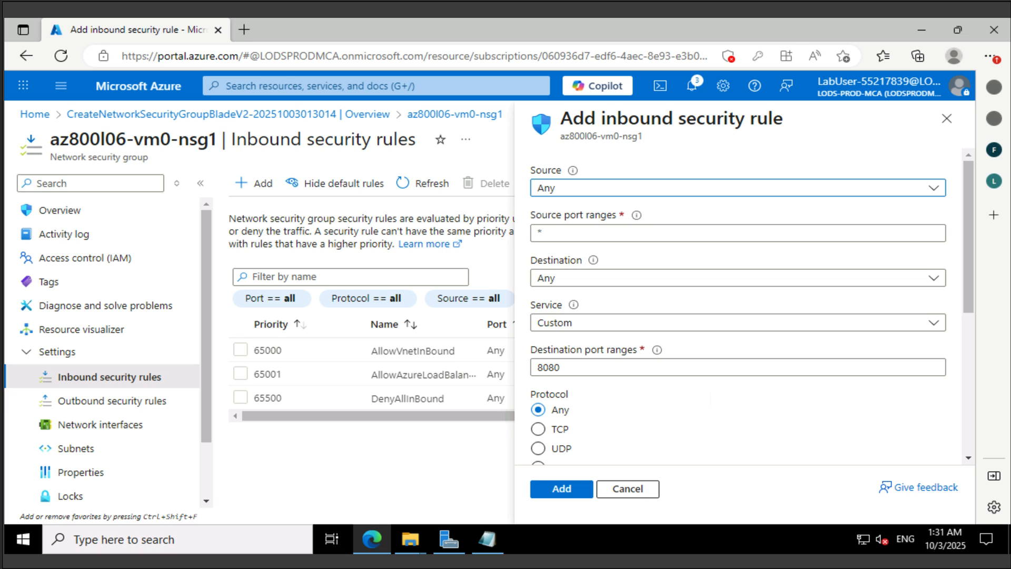
Set the new inbound rule's service to HTTP.
left_click(737, 323)
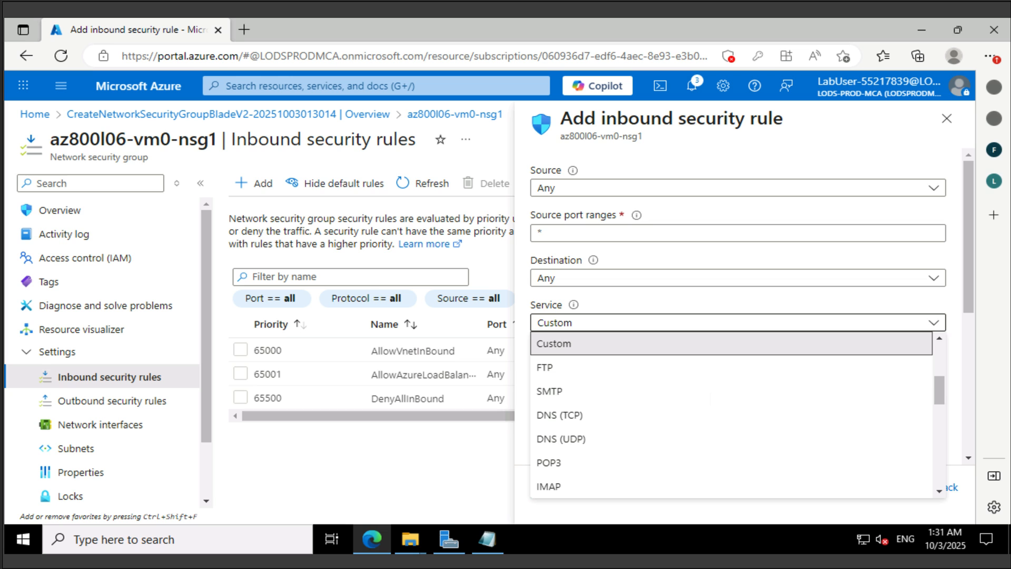
key("Down")
key("Down")
key("Down")
key("Down")
key("Down")
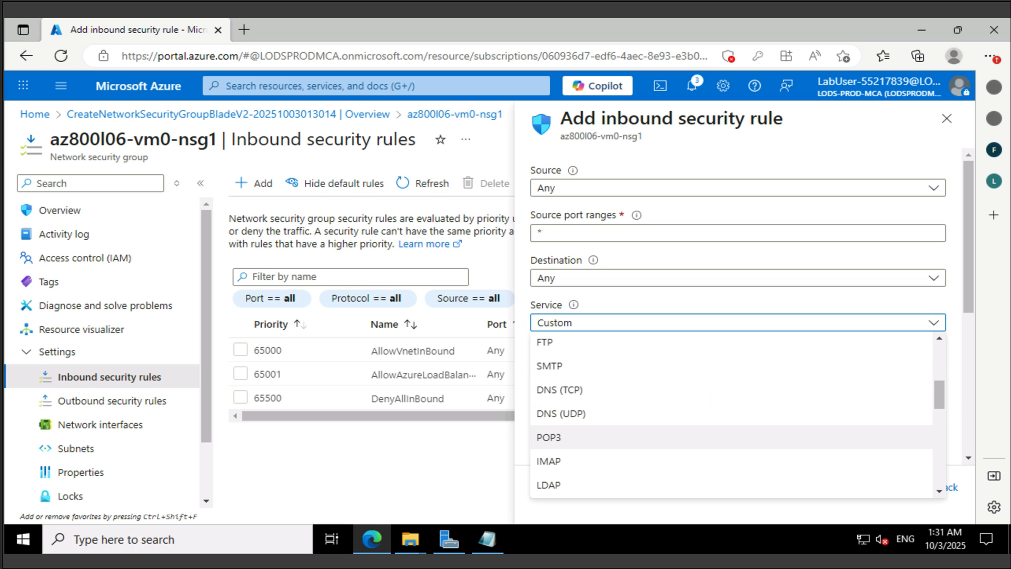
key("Down")
key("Down")
key("Down")
key("Down")
key("Down")
key("Down")
key("Down")
key("Down")
key("Down")
key("Down")
key("Down")
key("Down")
key("Down")
key("Down")
key("Down")
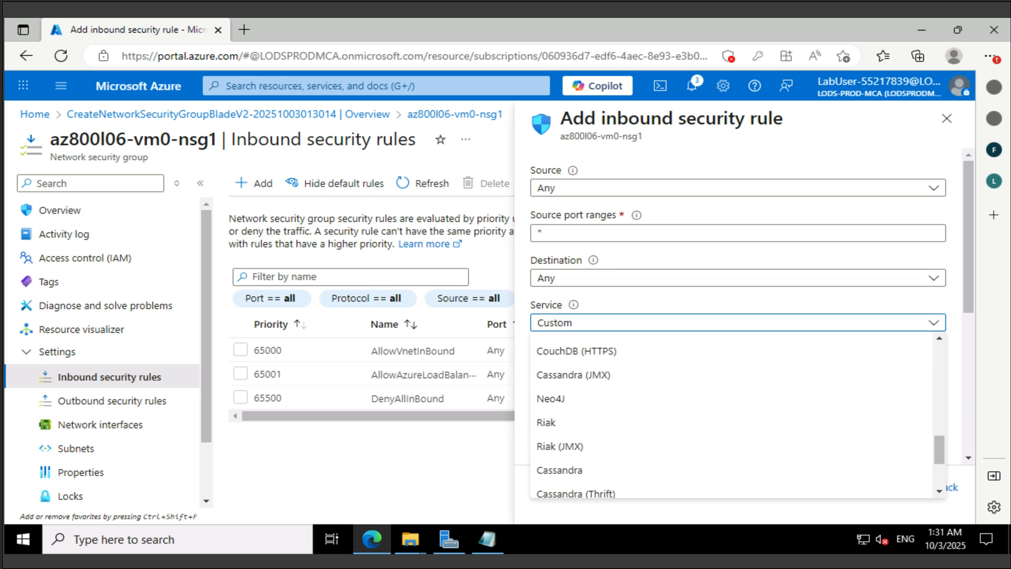
scroll(711, 416, "up", 8)
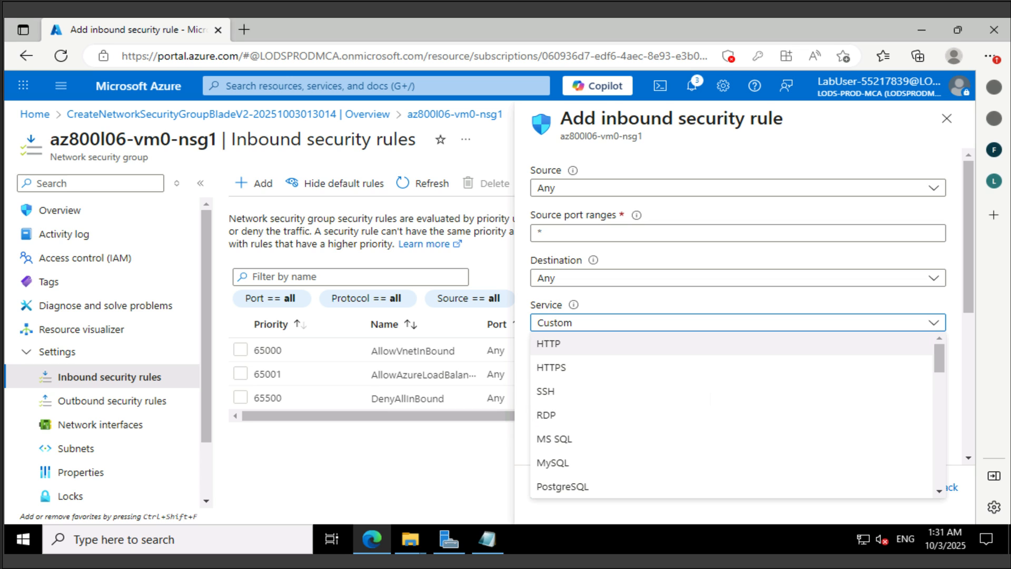
left_click(710, 343)
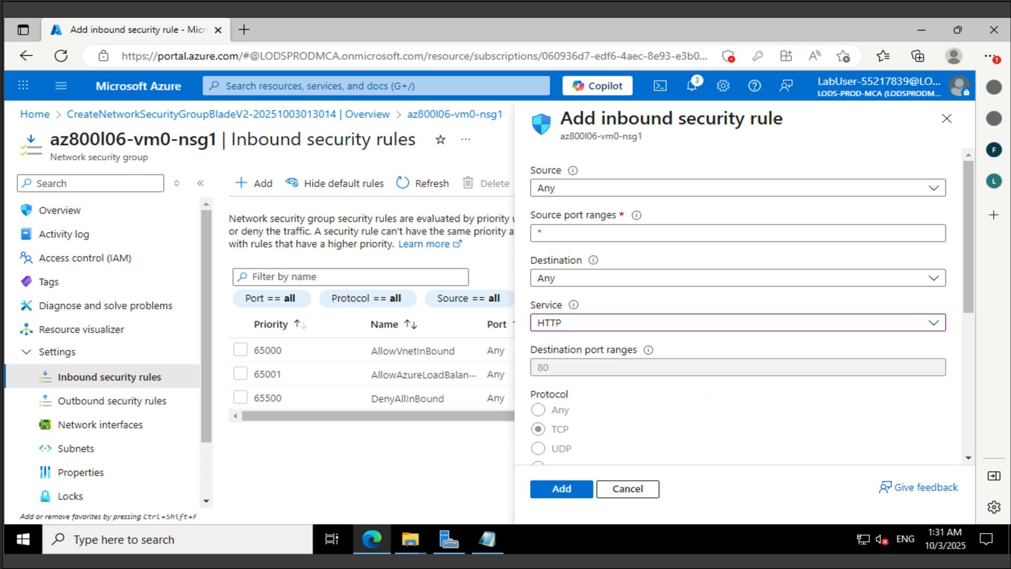
Give the inbound rule priority 300 and the name AllowHTTPInBound, keep the Allow action, and add it.
scroll(737, 315, "down", 2)
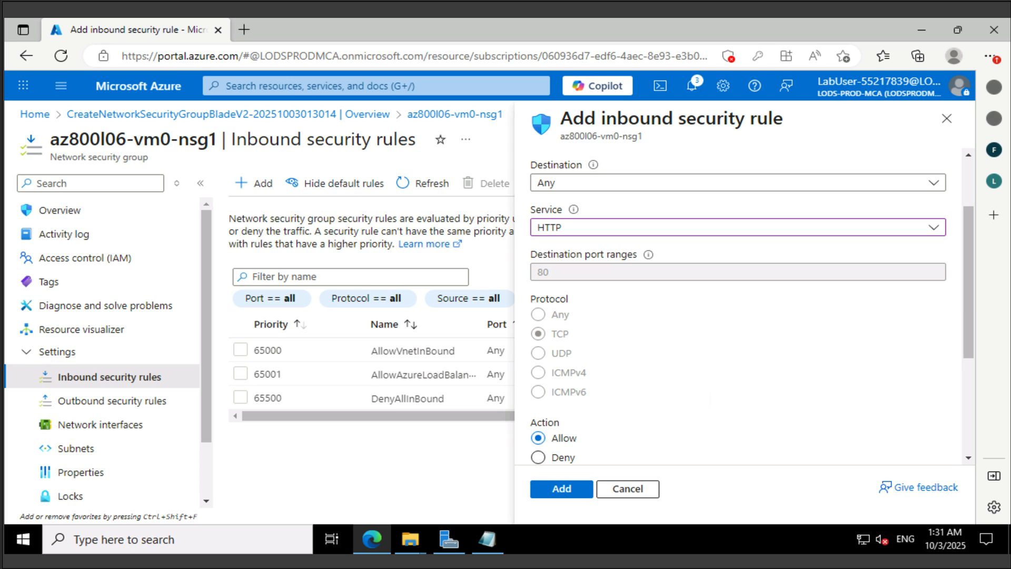
scroll(737, 316, "down", 1)
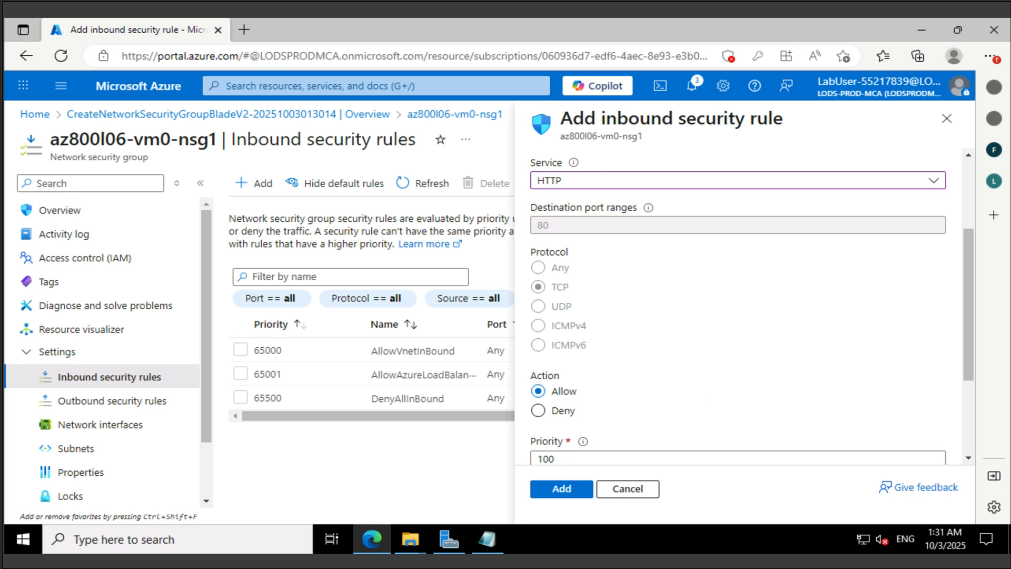
scroll(737, 316, "down", 2)
left_click(542, 363)
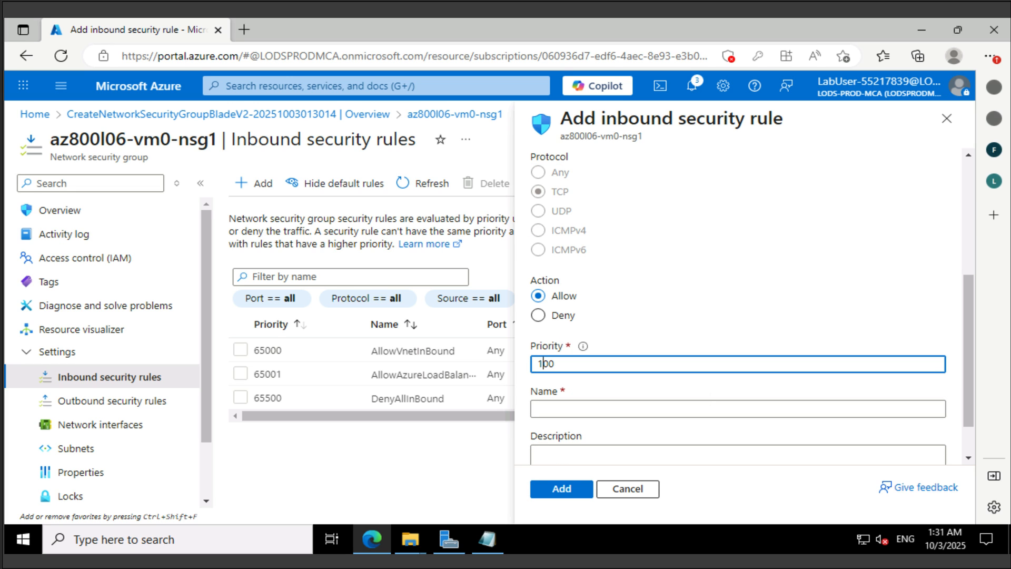
key("ctrl+a")
type("300")
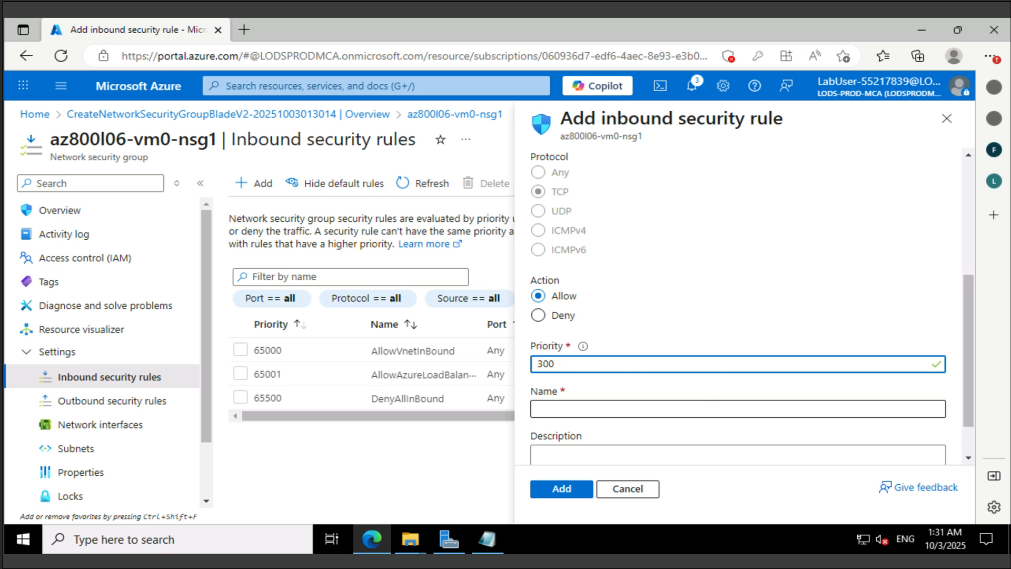
key("Tab")
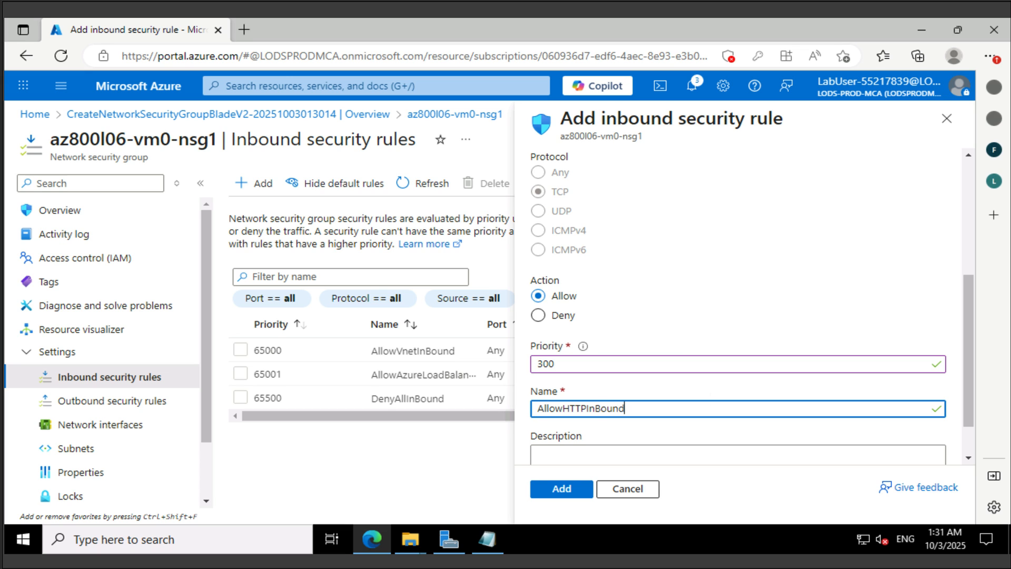
scroll(748, 308, "down", 1)
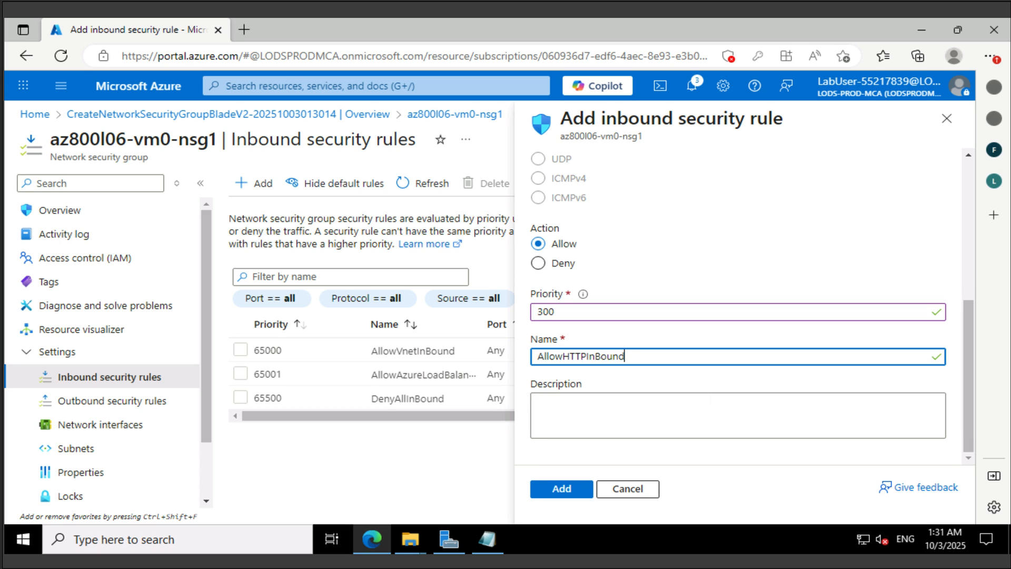
left_click(561, 489)
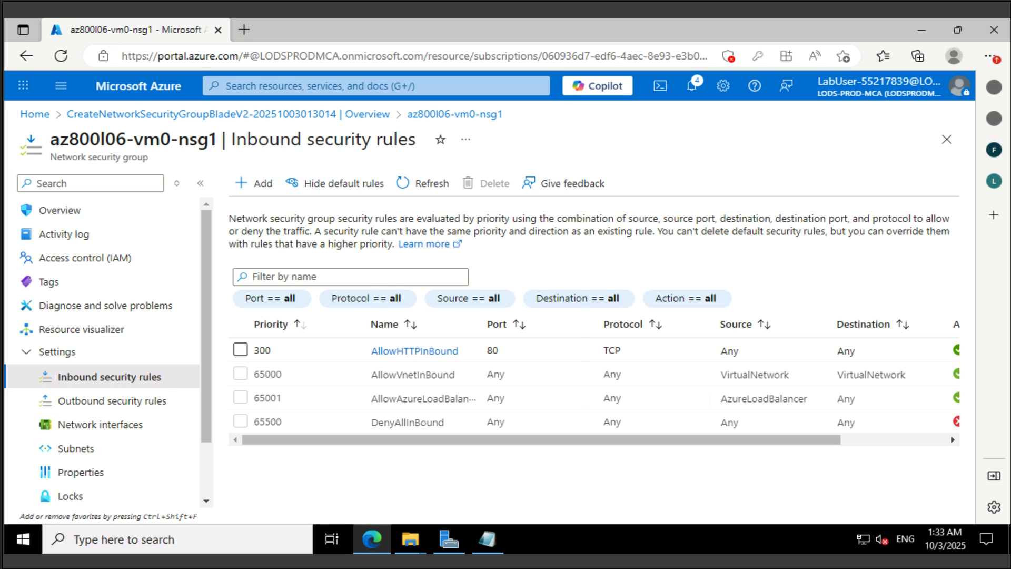
Search the portal for "public ip" and start creating a public IP address in resource group AZ800-L0601-RG.
left_click(376, 85)
type("pu")
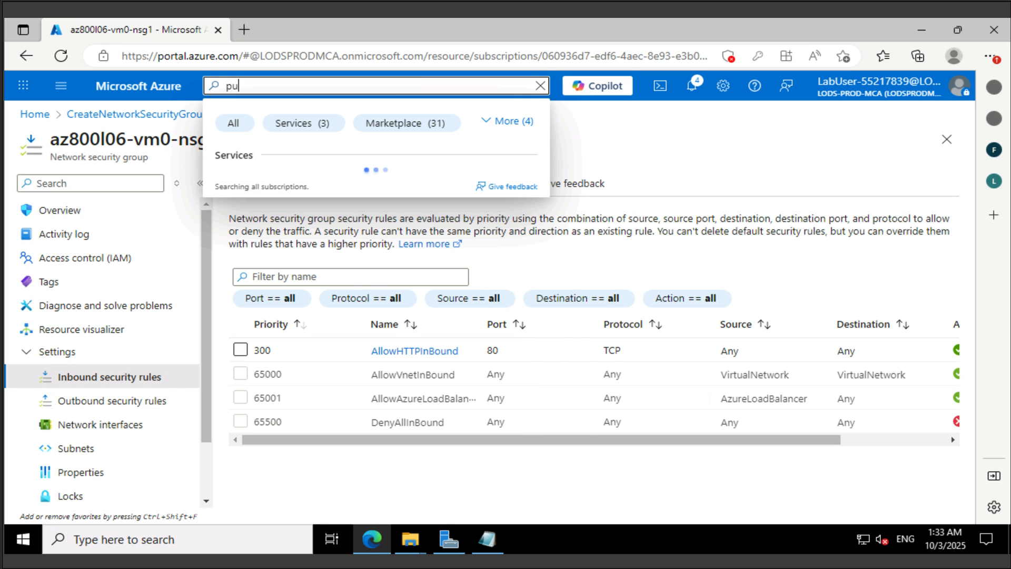
type("blic ip")
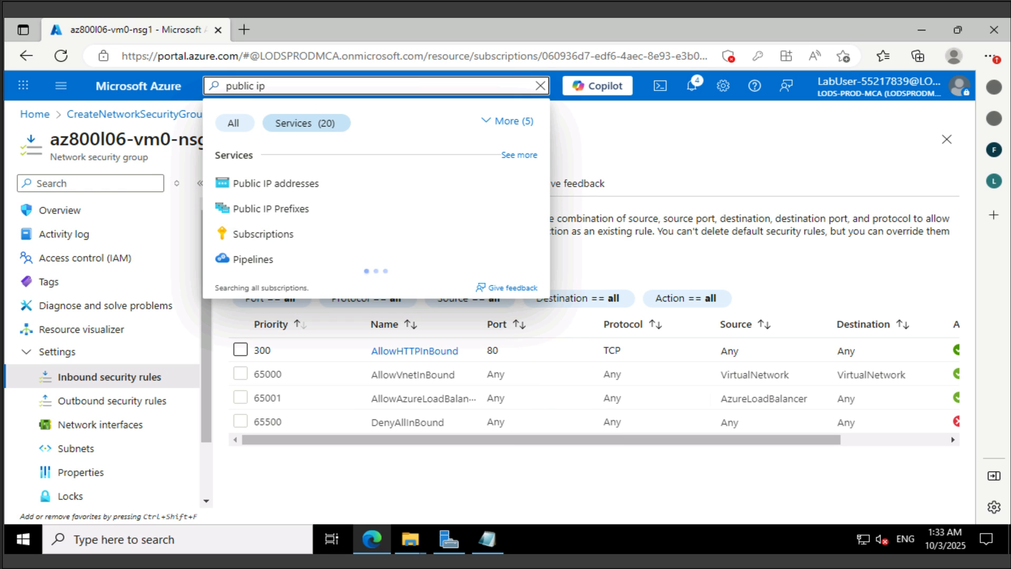
key("Return")
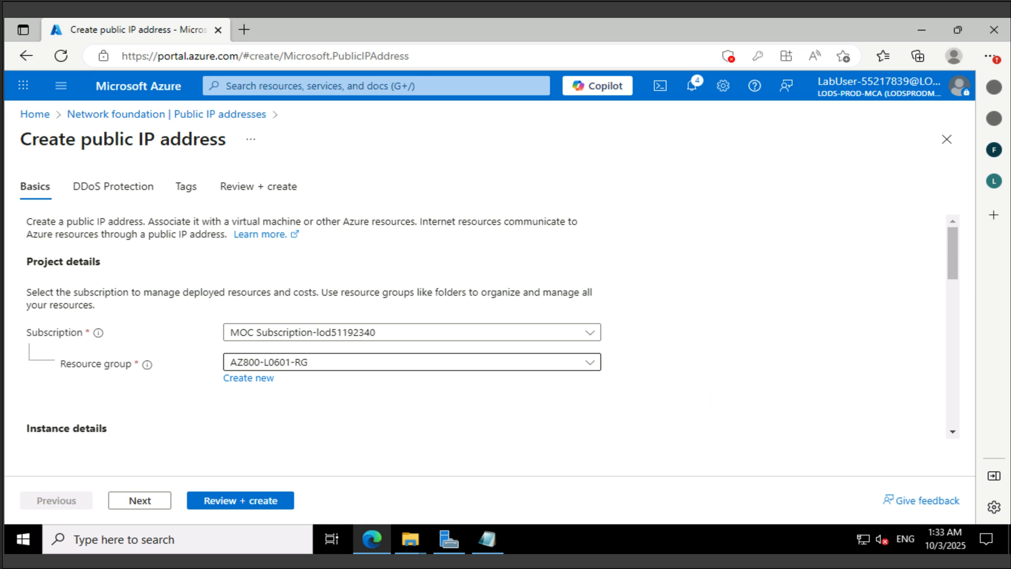
Create the public IP address as az800l06-vm0-pip1 in East US, keeping the default IPv4, Standard SKU and routing settings.
scroll(492, 327, "down", 2)
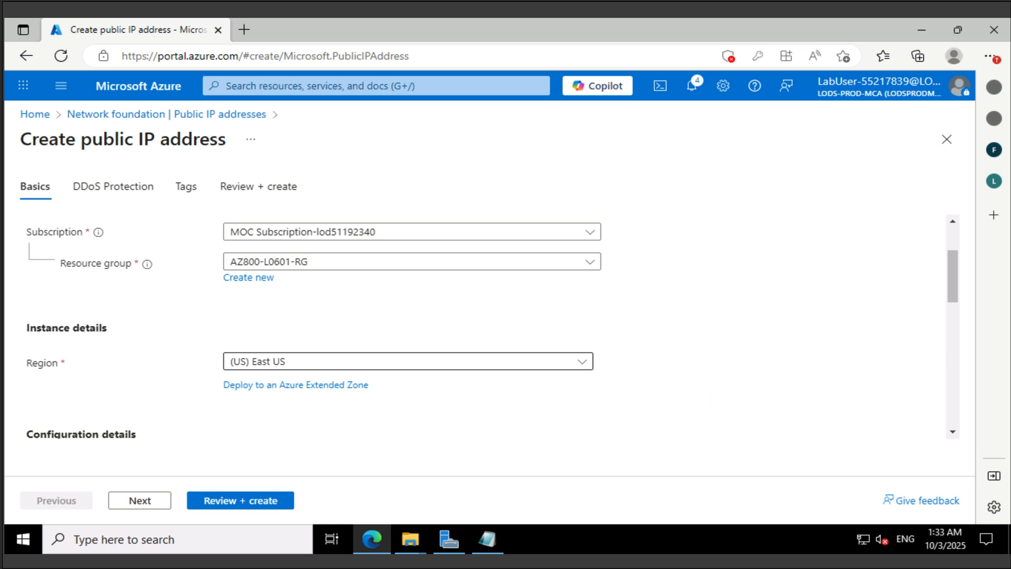
scroll(408, 361, "down", 2)
left_click(411, 333)
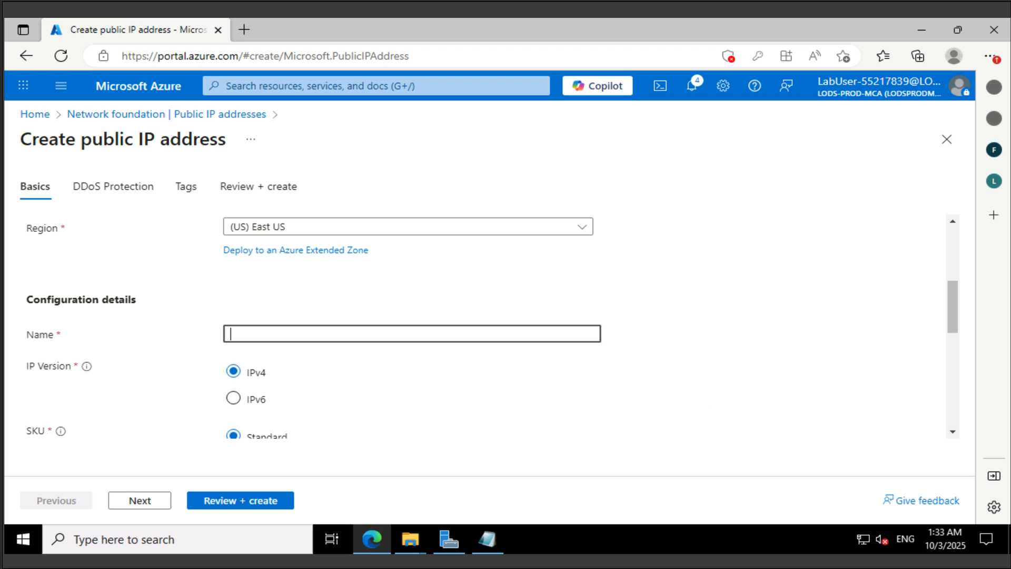
type("az800l06-vm0-pip1")
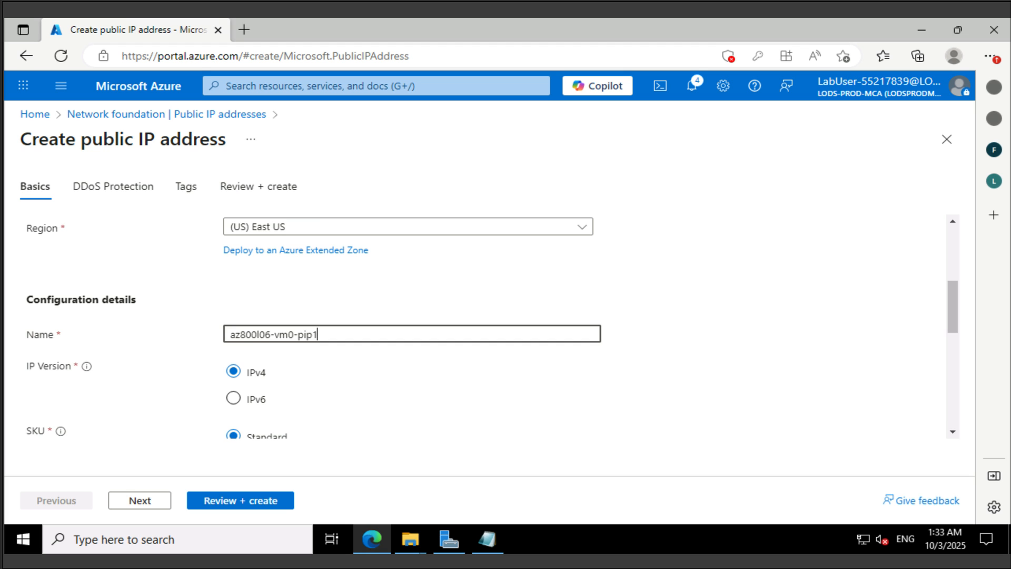
scroll(492, 327, "down", 2)
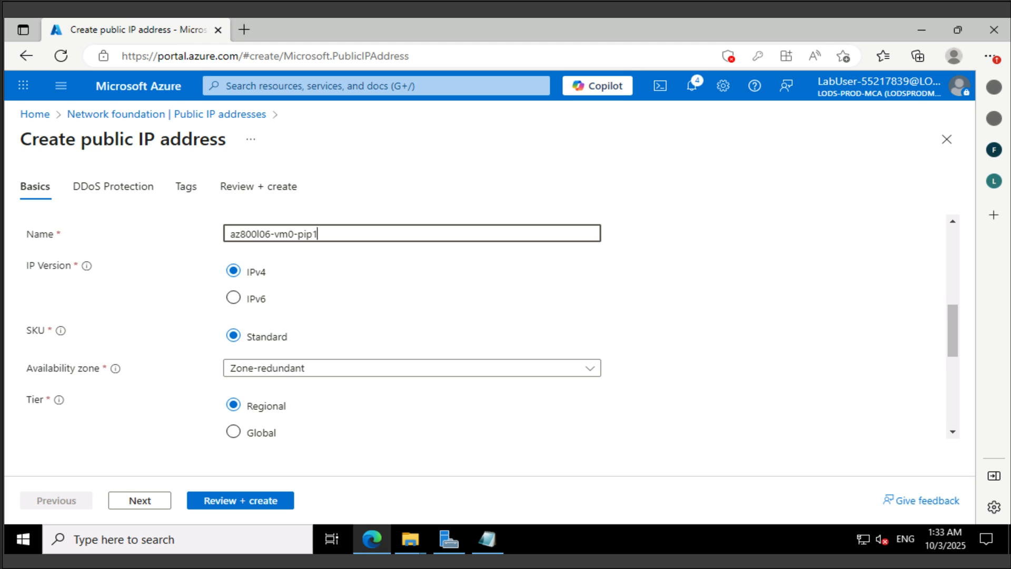
scroll(492, 326, "down", 1)
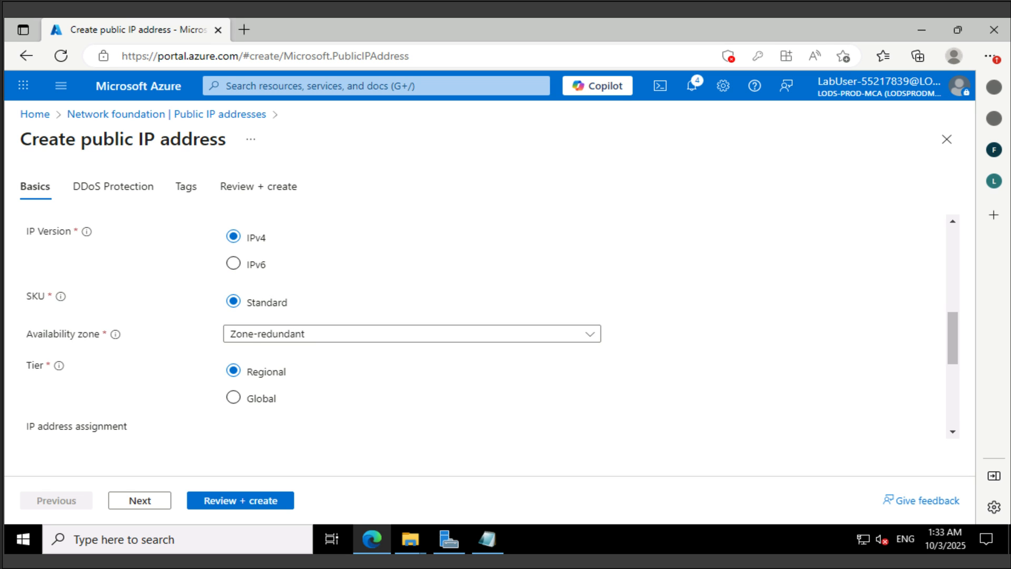
scroll(492, 327, "down", 4)
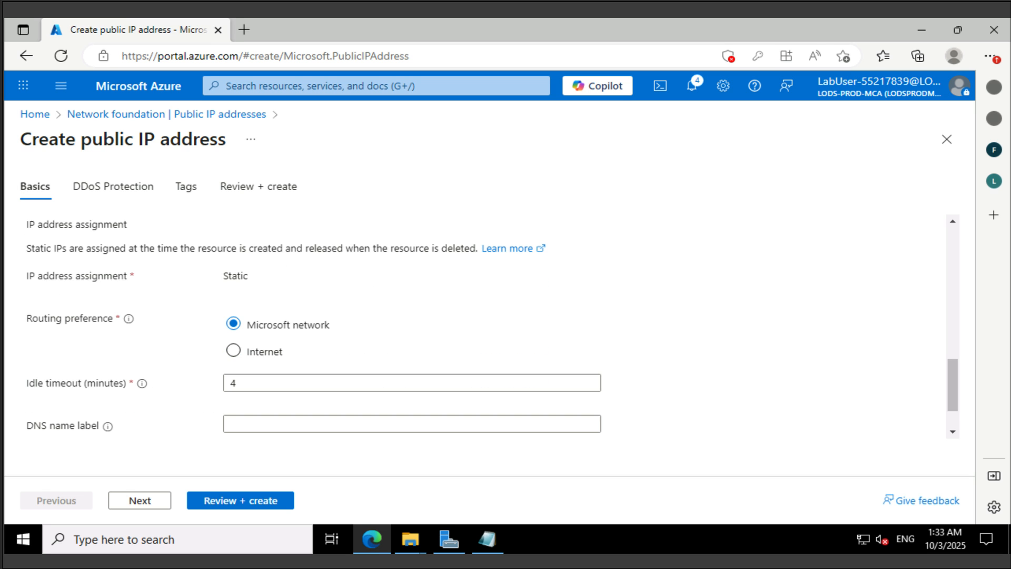
scroll(493, 326, "down", 1)
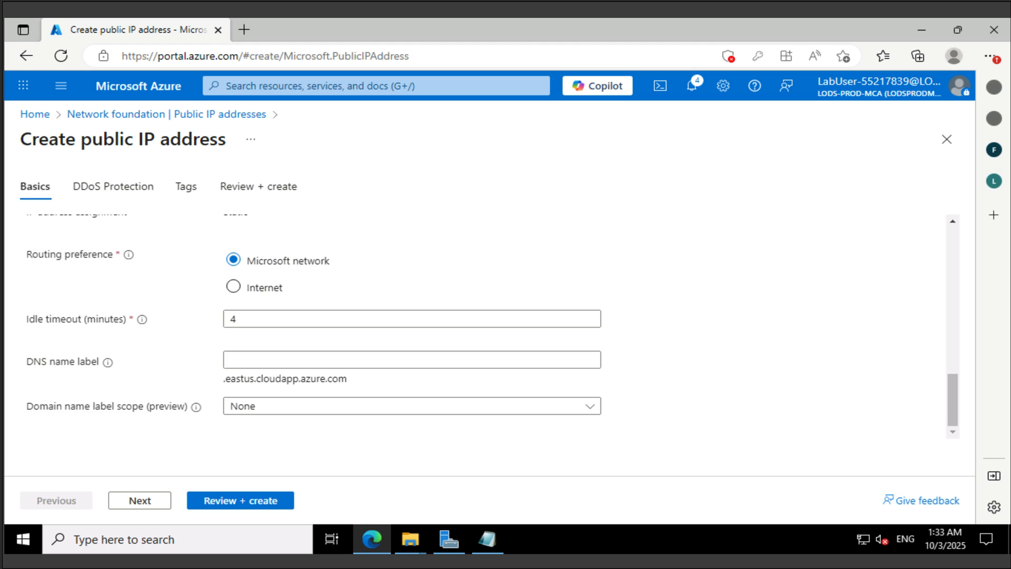
left_click(240, 500)
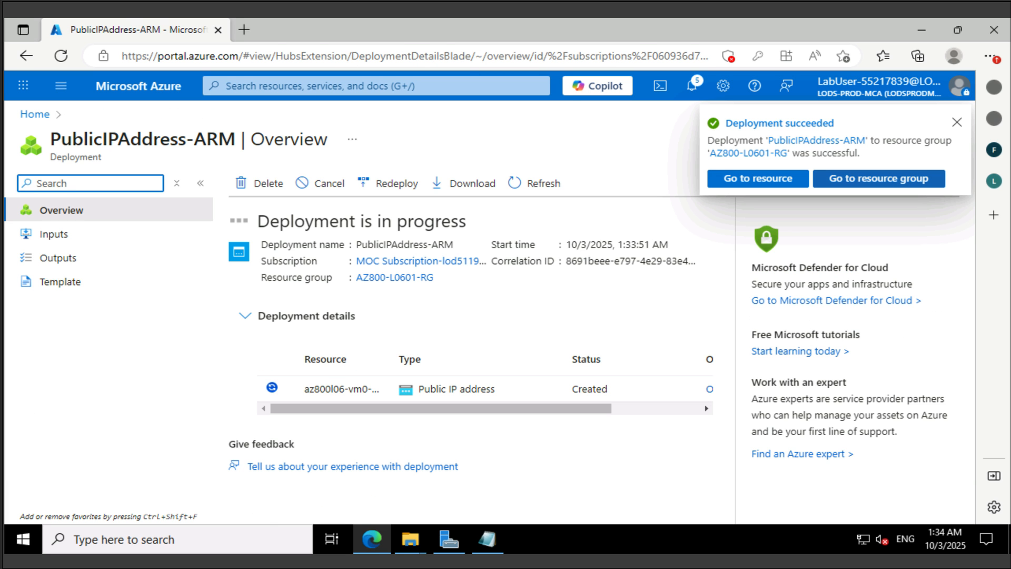
Go to the deployment's resource group and open the network settings of virtual machine az800L06-vm0.
left_click(878, 179)
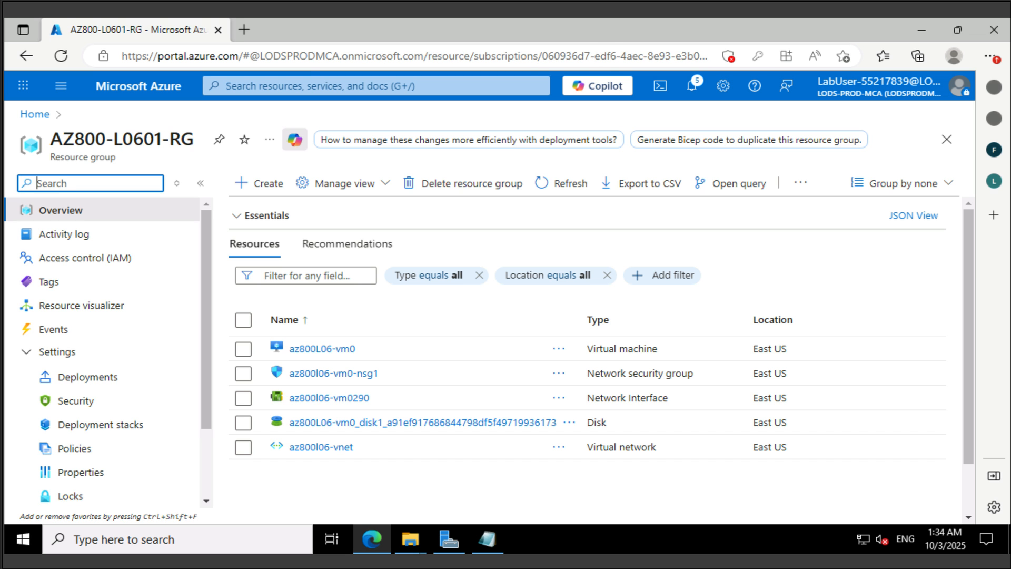
left_click(319, 348)
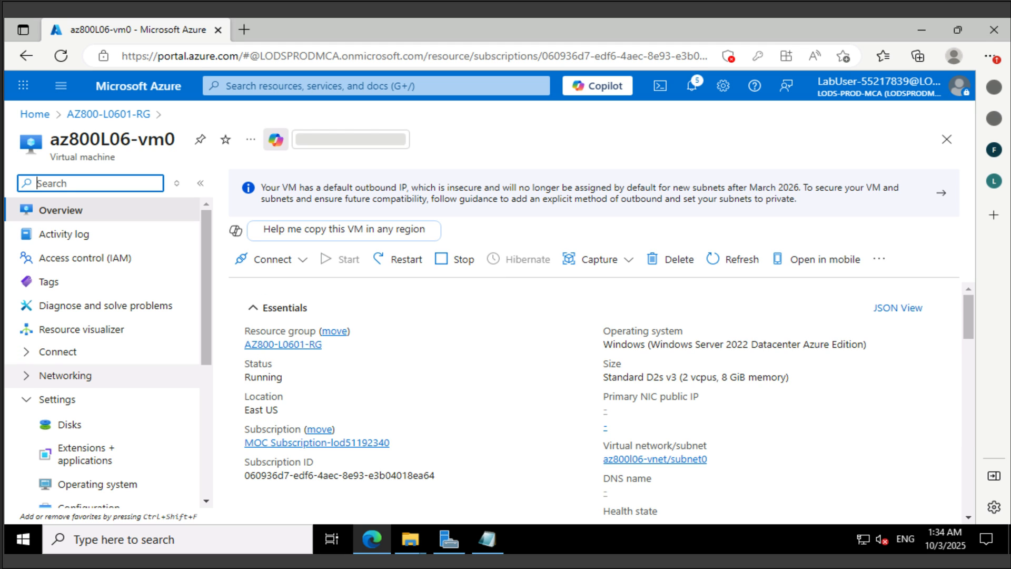
scroll(106, 360, "down", 2)
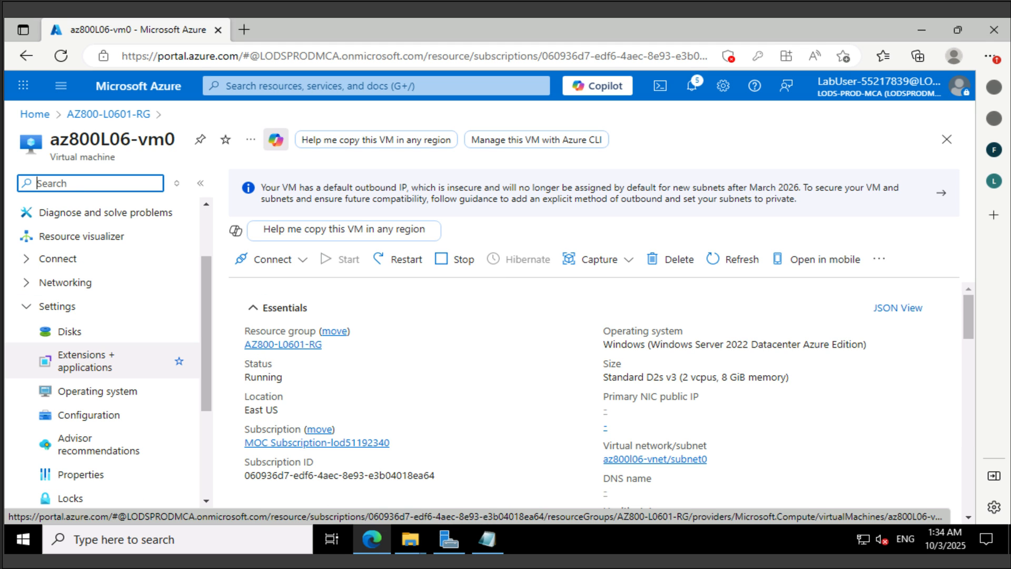
left_click(65, 283)
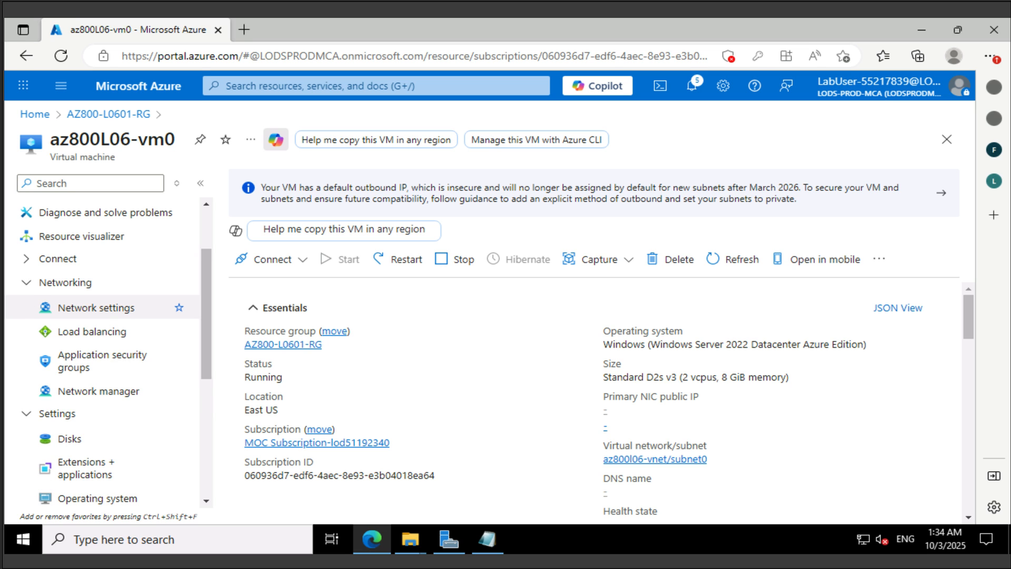
left_click(97, 307)
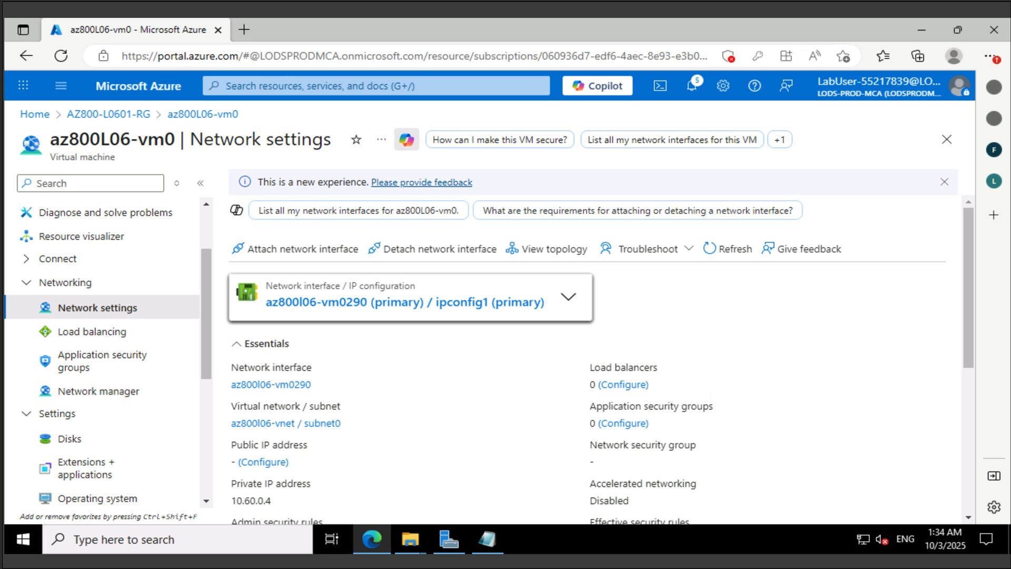
Assign network security group az800l06-vm0-nsg1 to the VM's primary network interface az800l06-vm0290 and save it.
left_click(318, 301)
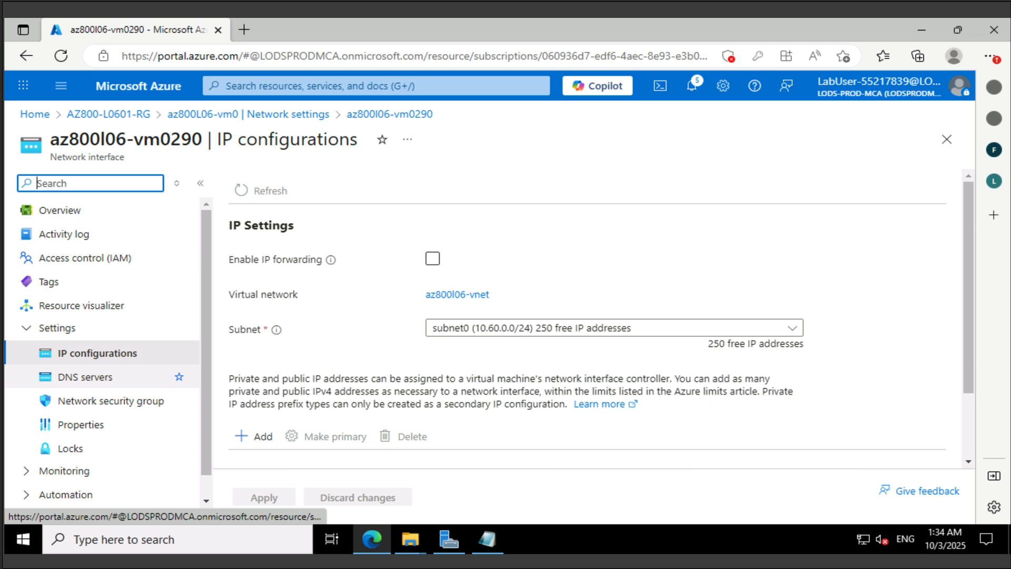
left_click(111, 400)
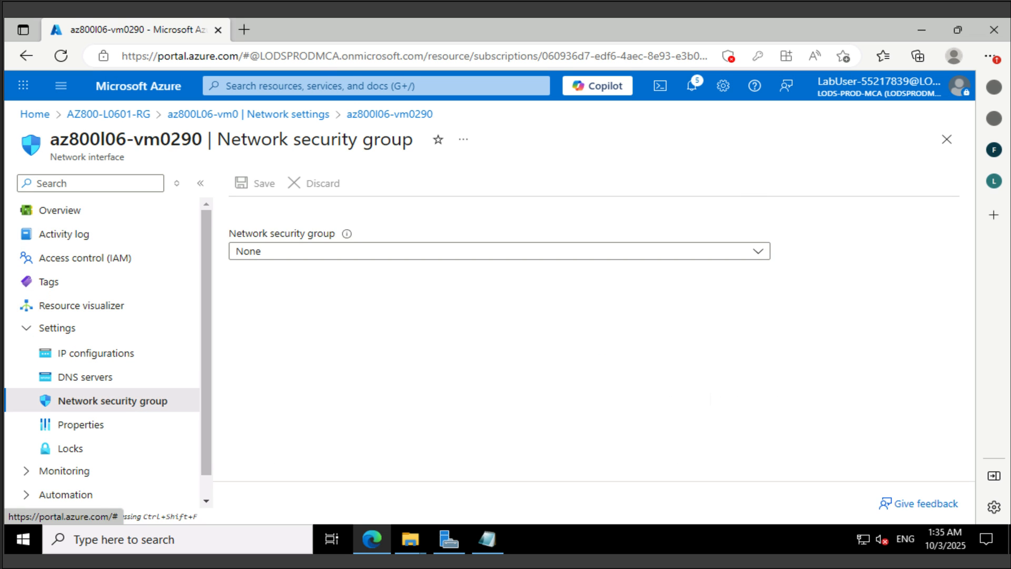
left_click(500, 251)
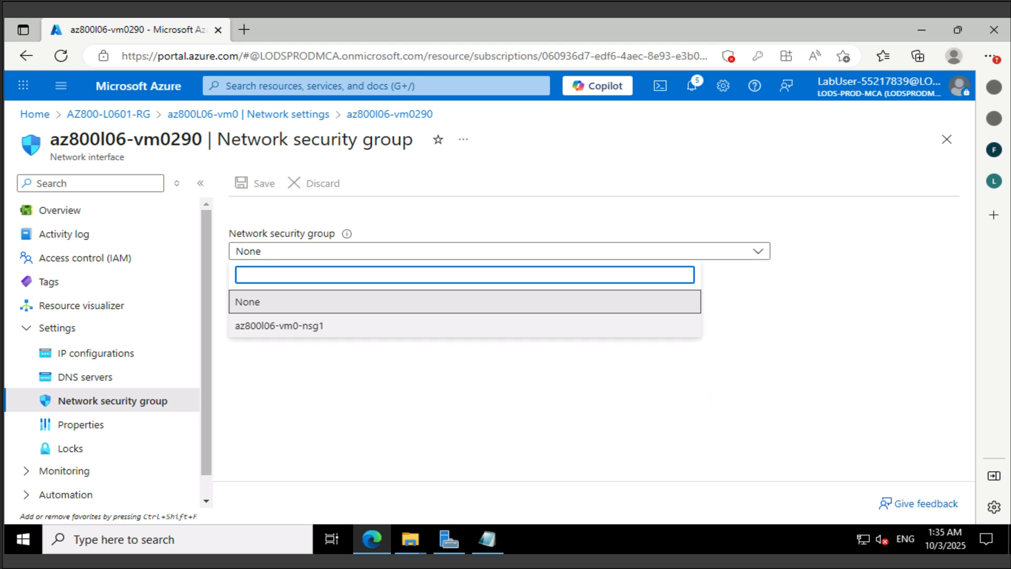
left_click(279, 326)
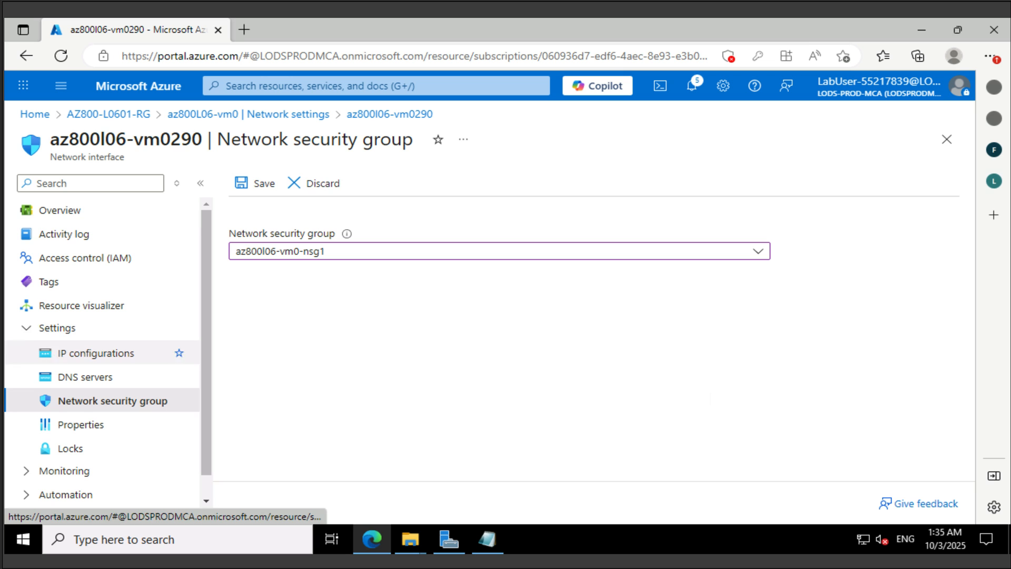
left_click(254, 183)
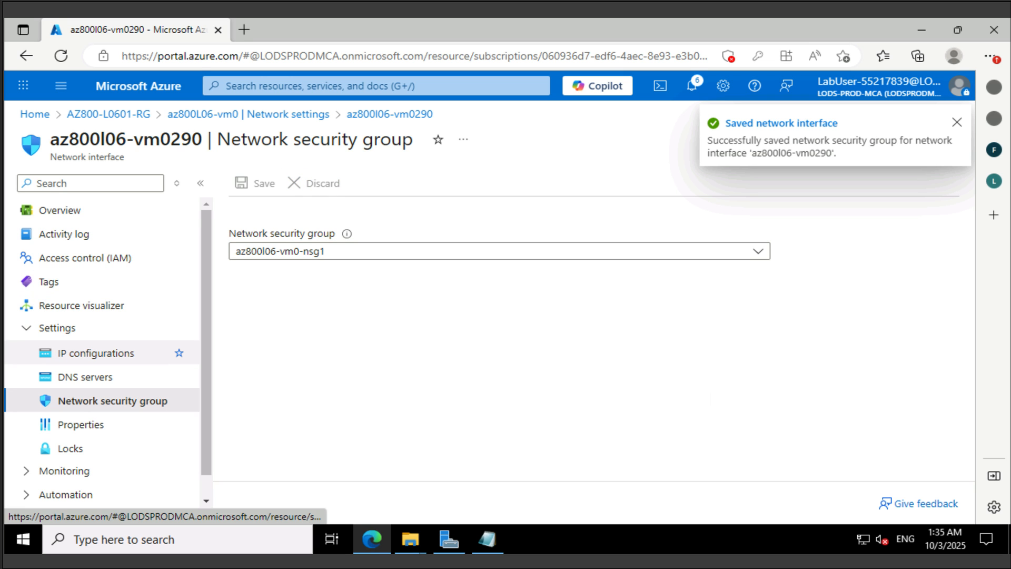
Associate the existing public IP address az800l06-vm0-pip1 with ipconfig1 of the network interface and save the configuration.
left_click(96, 353)
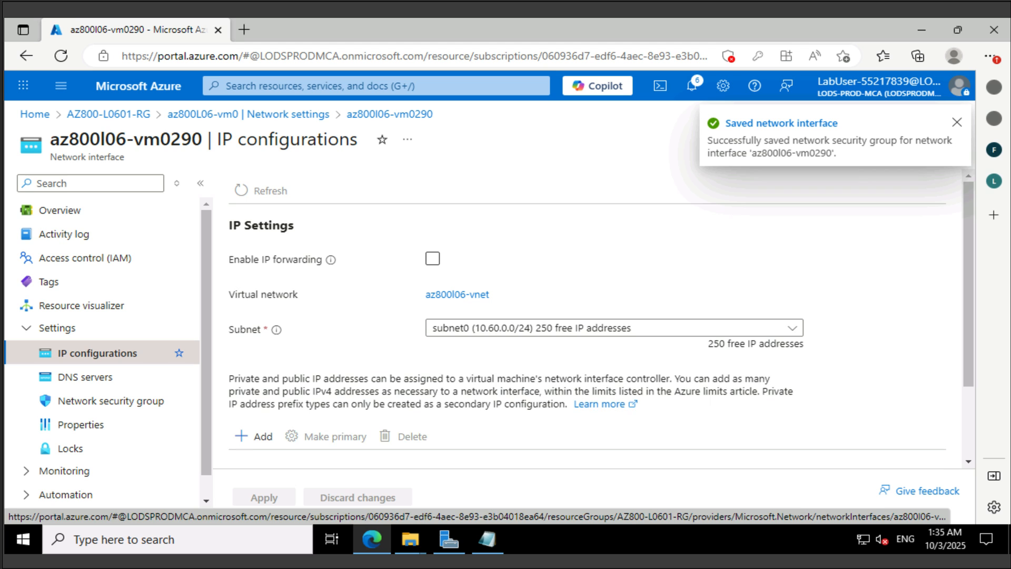
scroll(579, 316, "down", 2)
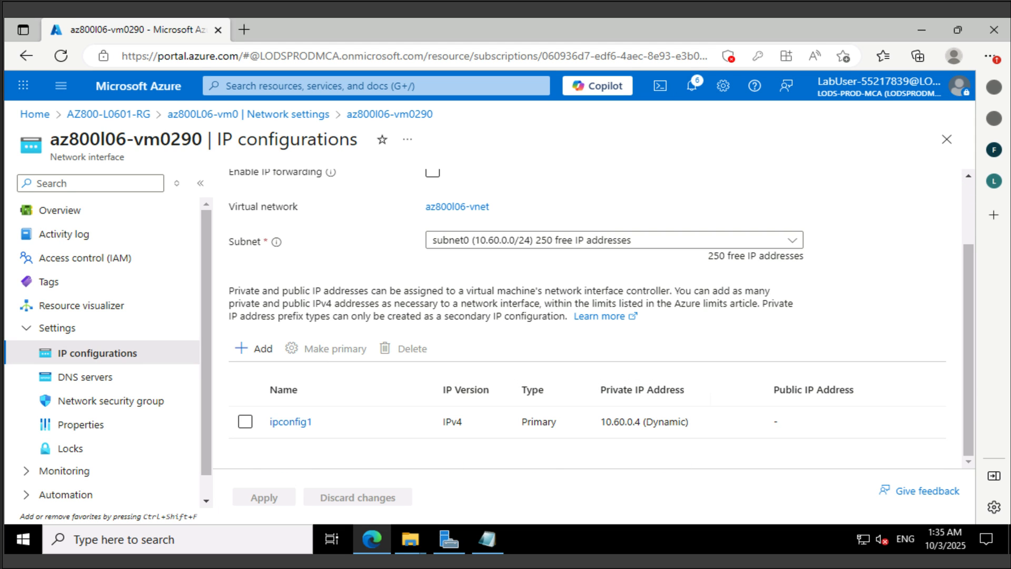
left_click(291, 421)
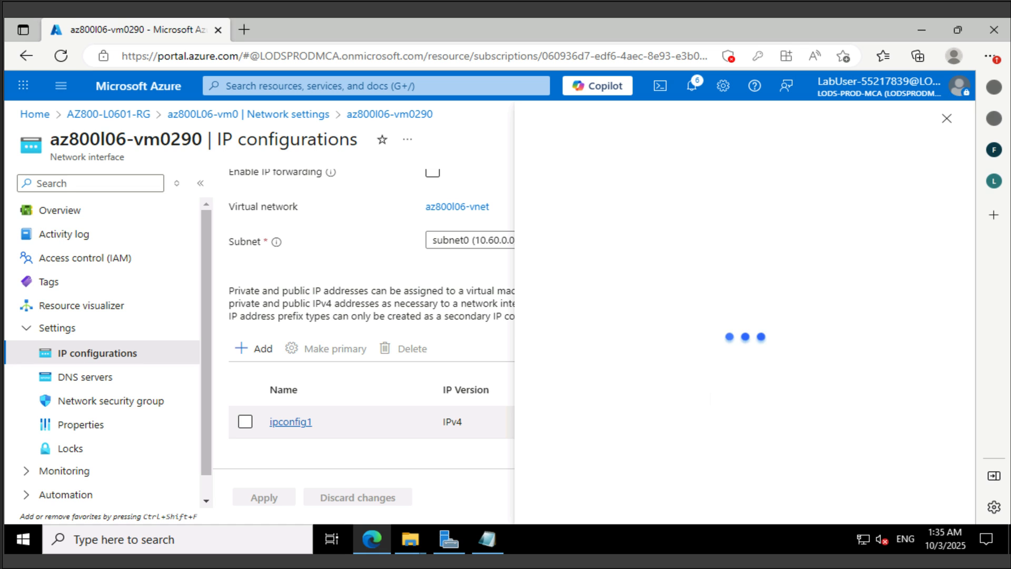
scroll(742, 316, "down", 1)
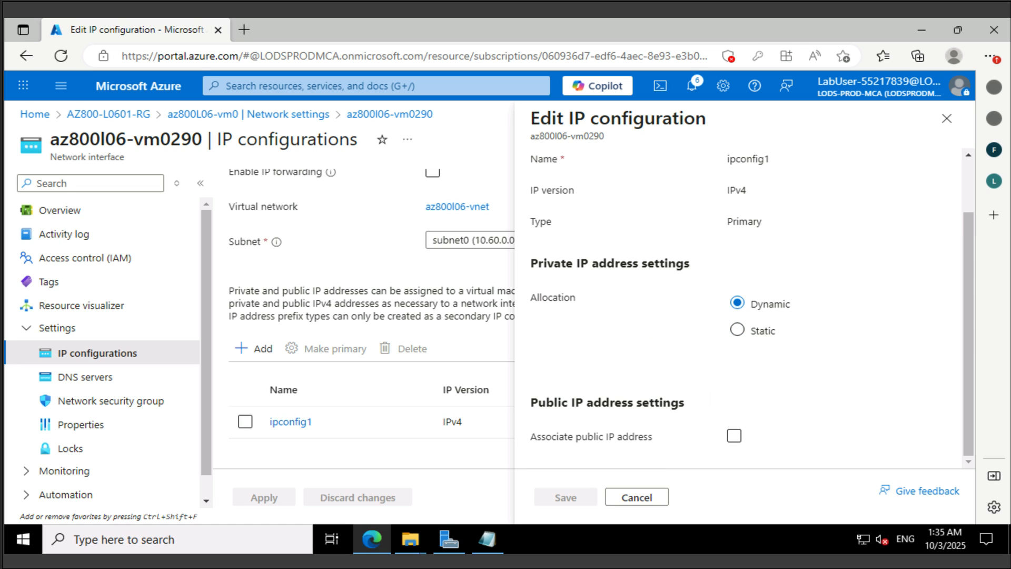
left_click(734, 435)
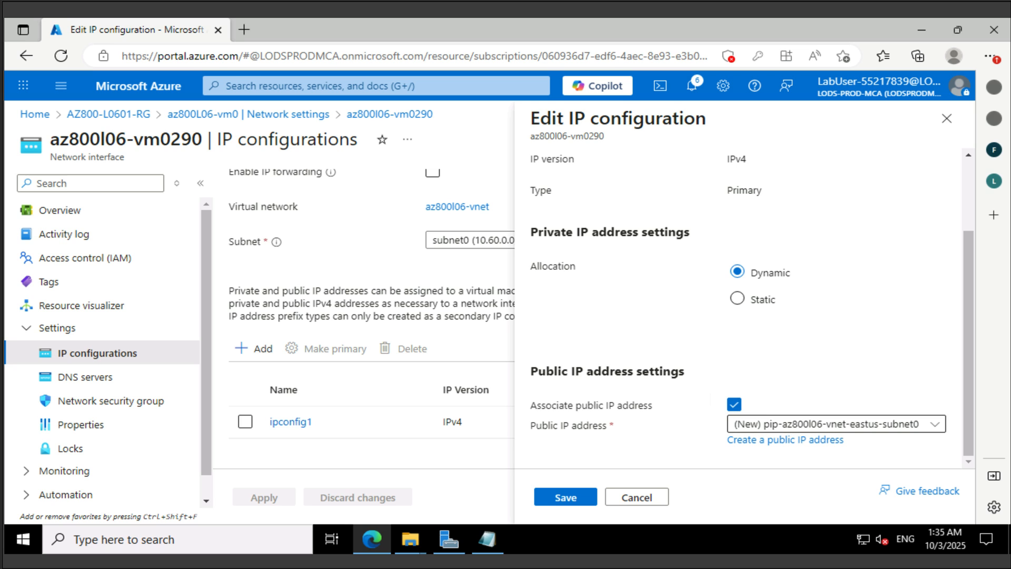
left_click(836, 424)
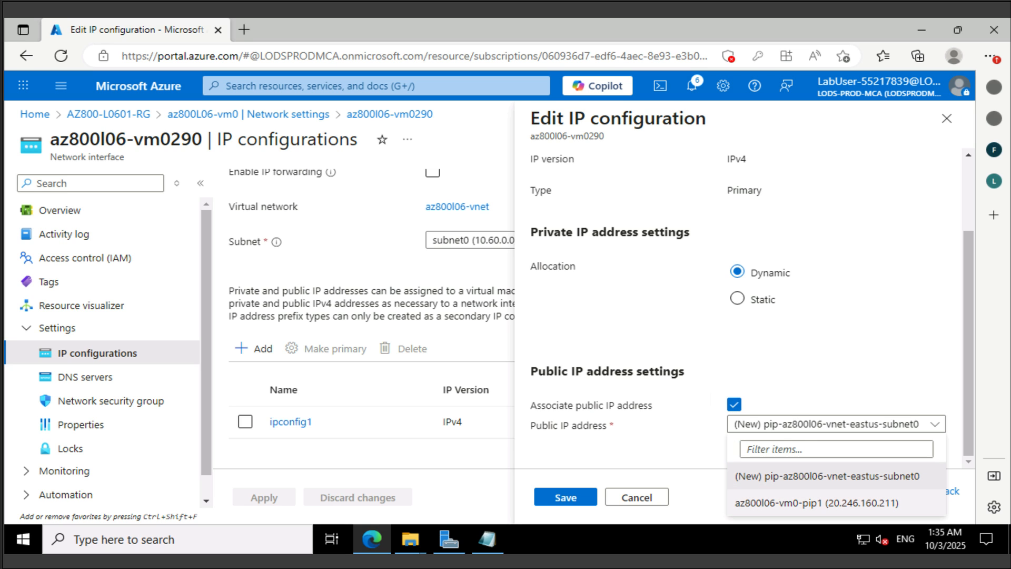
left_click(800, 502)
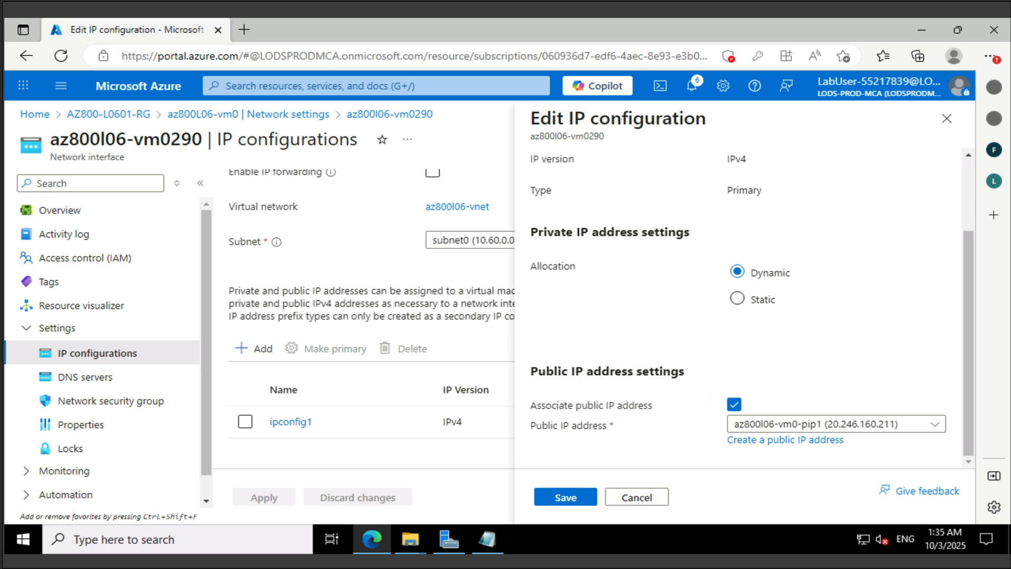
left_click(566, 497)
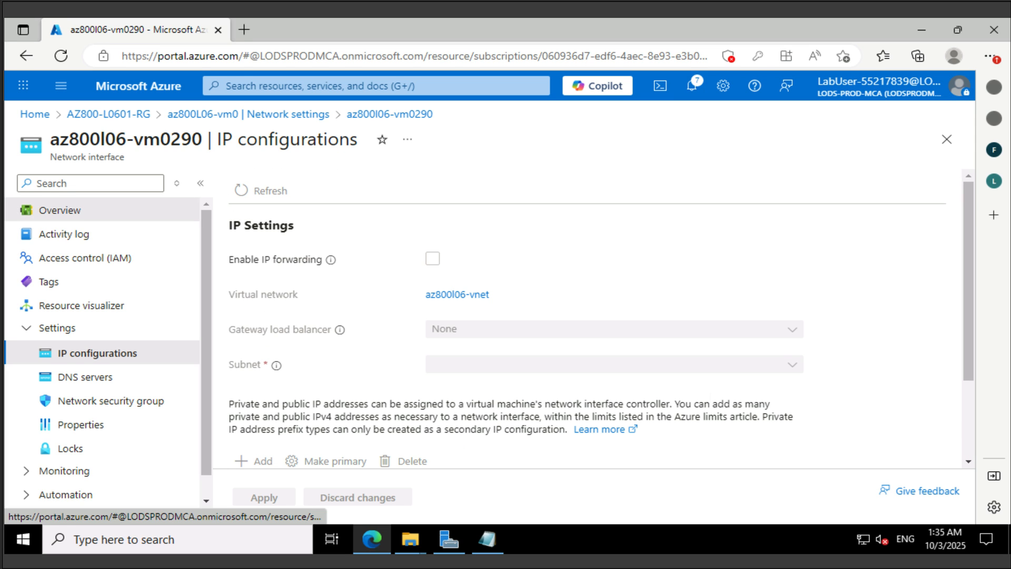
Review the network interface's overview and copy its public IPv4 address.
left_click(60, 210)
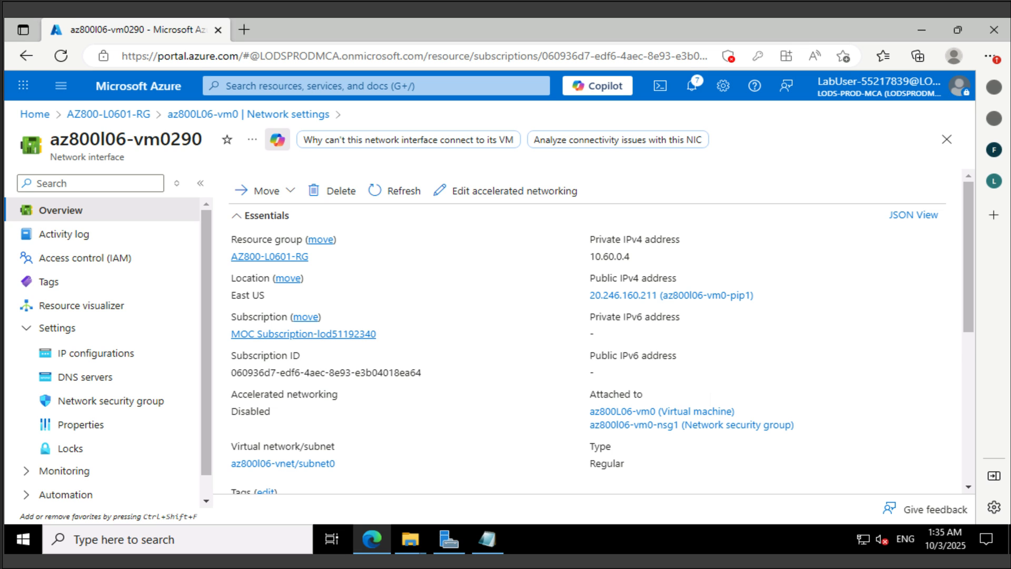
scroll(585, 332, "down", 1)
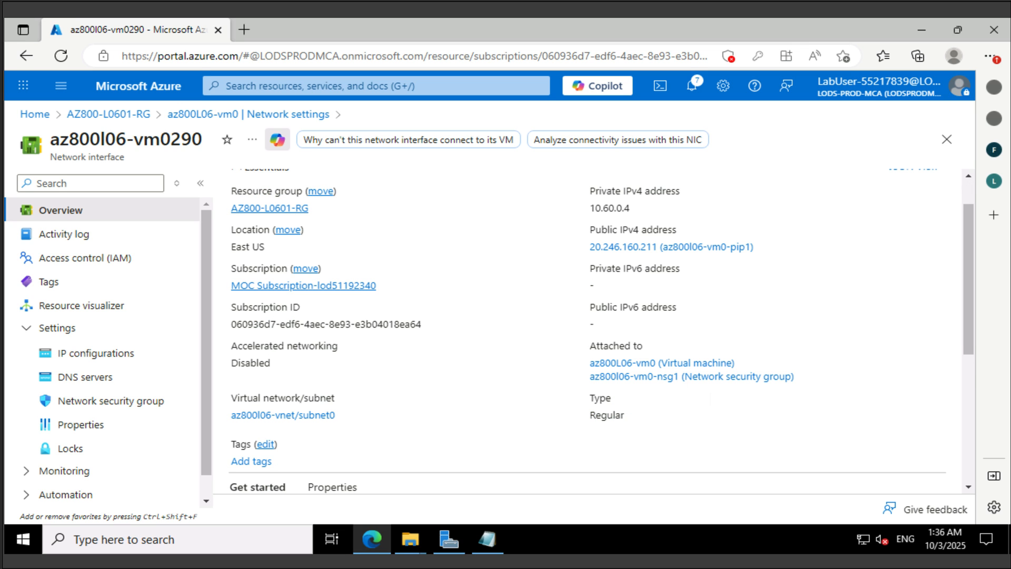
scroll(584, 332, "up", 1)
mouse_move(685, 295)
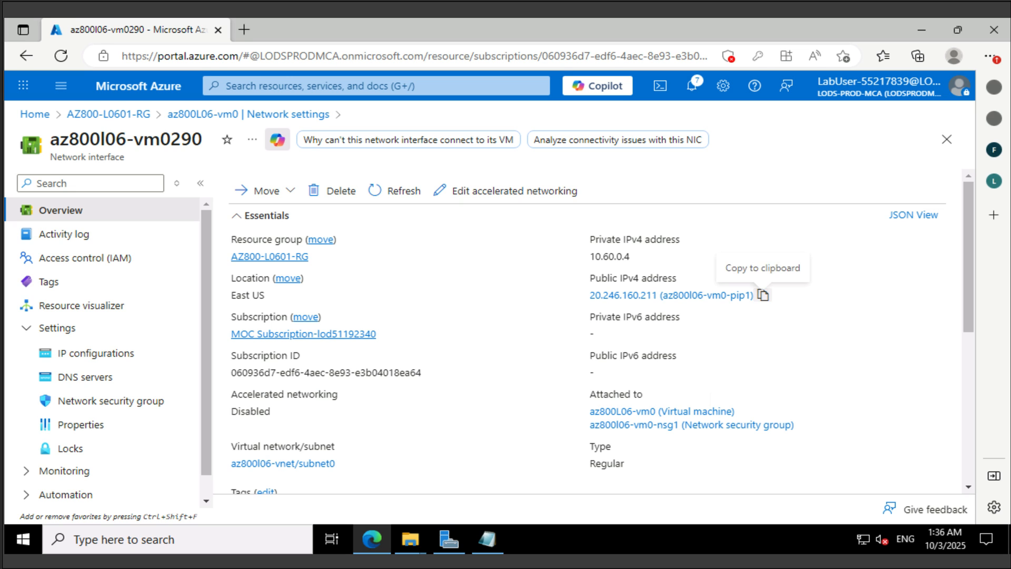
left_click(763, 295)
left_click(244, 29)
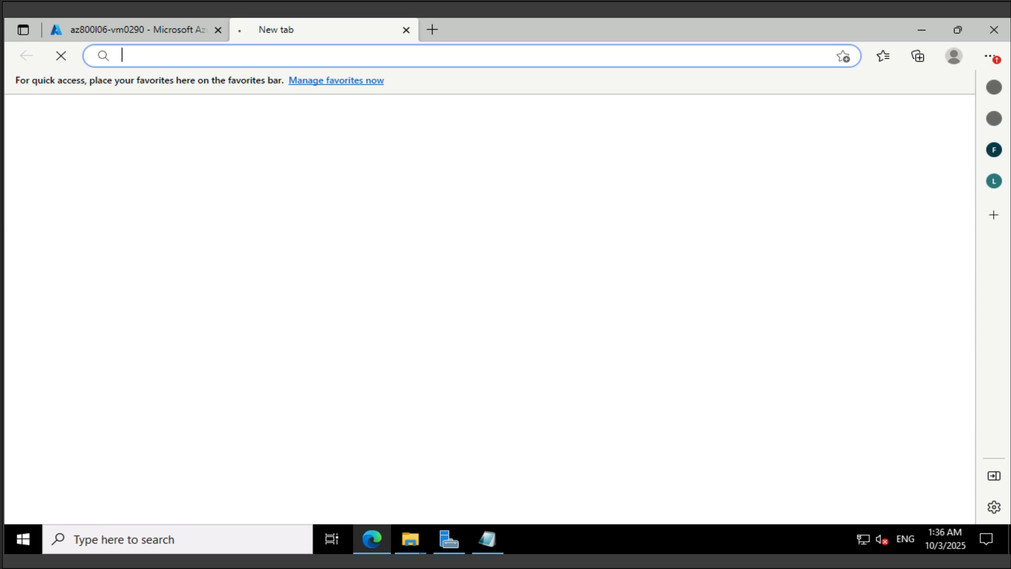
type("20.246.160.211 (az800l06-vm0-pip1)")
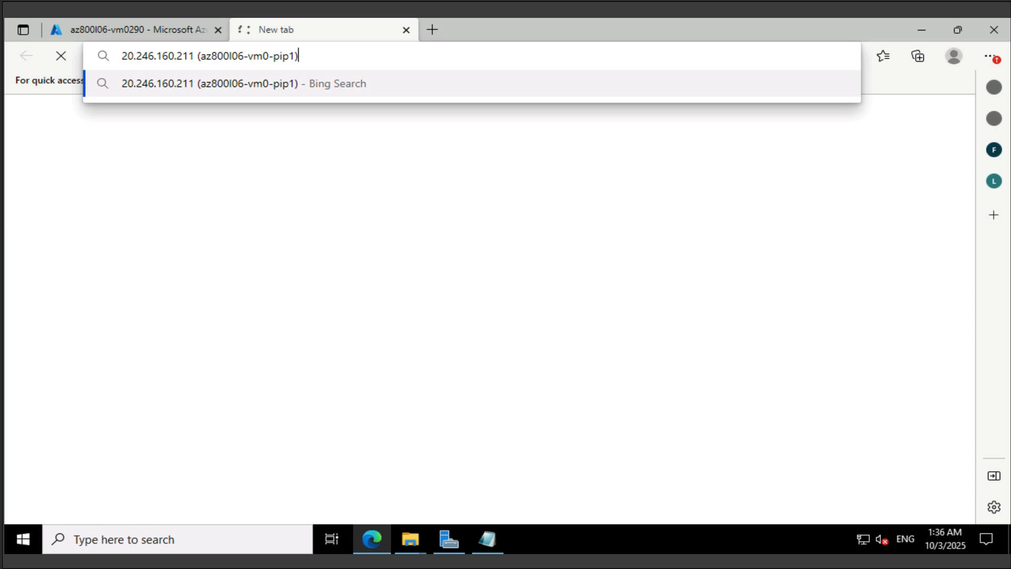
key("BackSpace")
key("BackSpace")
key("BackSpace")
key("BackSpace")
key("BackSpace")
key("BackSpace")
key("BackSpace")
key("BackSpace")
key("BackSpace")
key("BackSpace")
key("BackSpace")
key("BackSpace")
key("BackSpace")
key("BackSpace")
key("BackSpace")
key("BackSpace")
key("BackSpace")
key("BackSpace")
key("BackSpace")
key("BackSpace")
key("BackSpace")
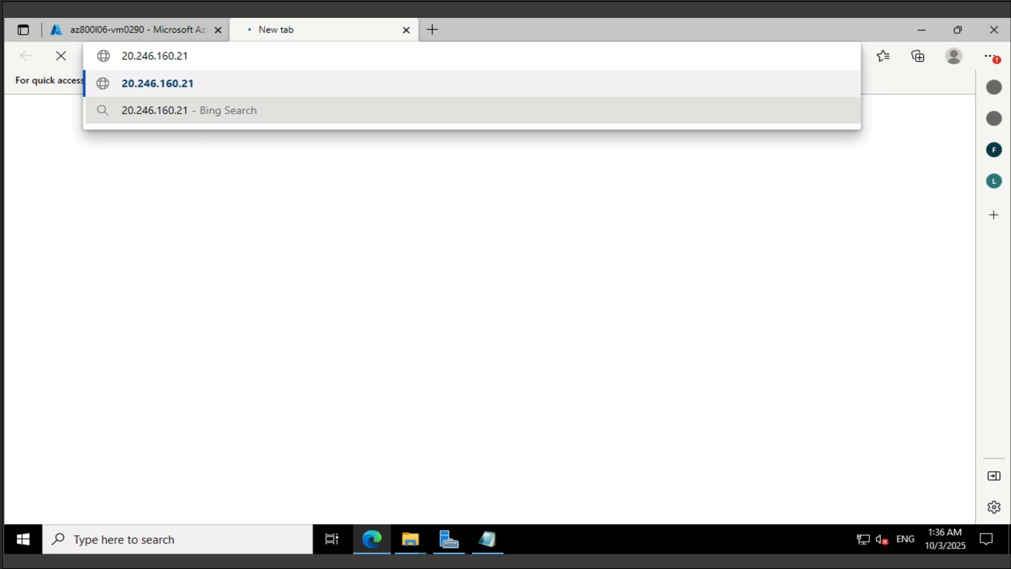
type("1")
key("Left")
key("Left")
key("Left")
key("Left")
key("Left")
key("Left")
key("Left")
key("Left")
key("Left")
key("Left")
key("Left")
key("Left")
key("Left")
type("http")
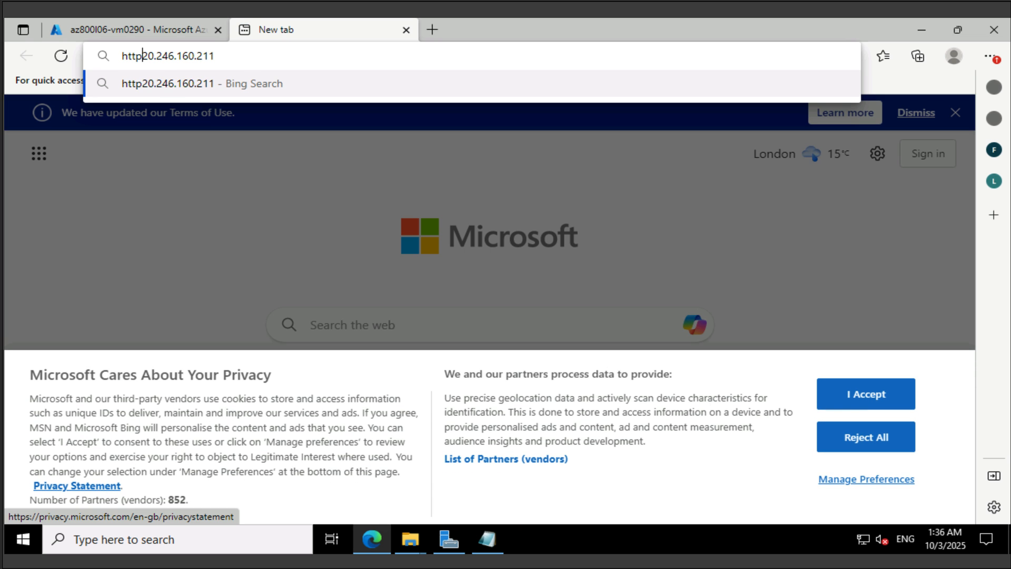
type("://")
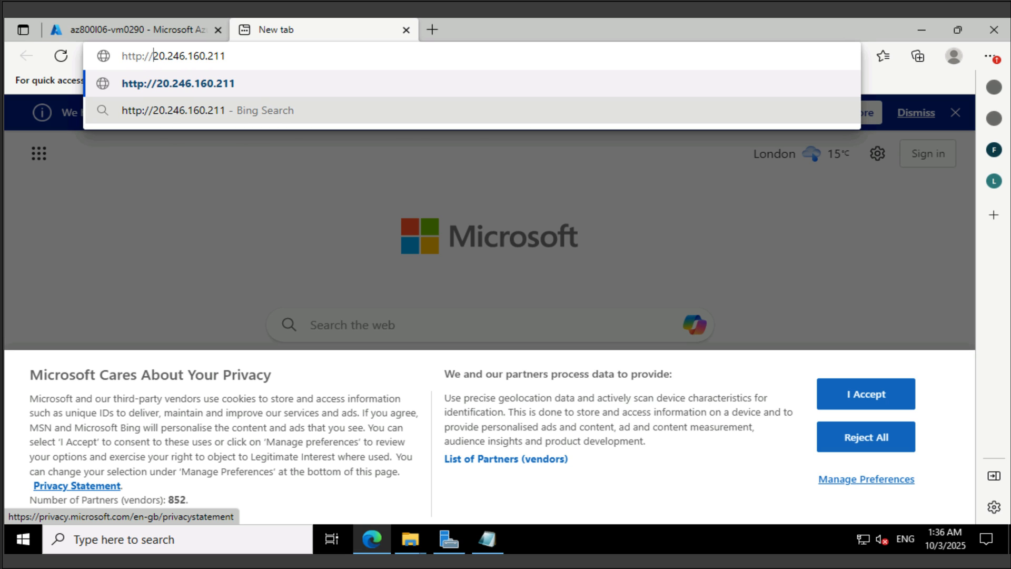
key("Return")
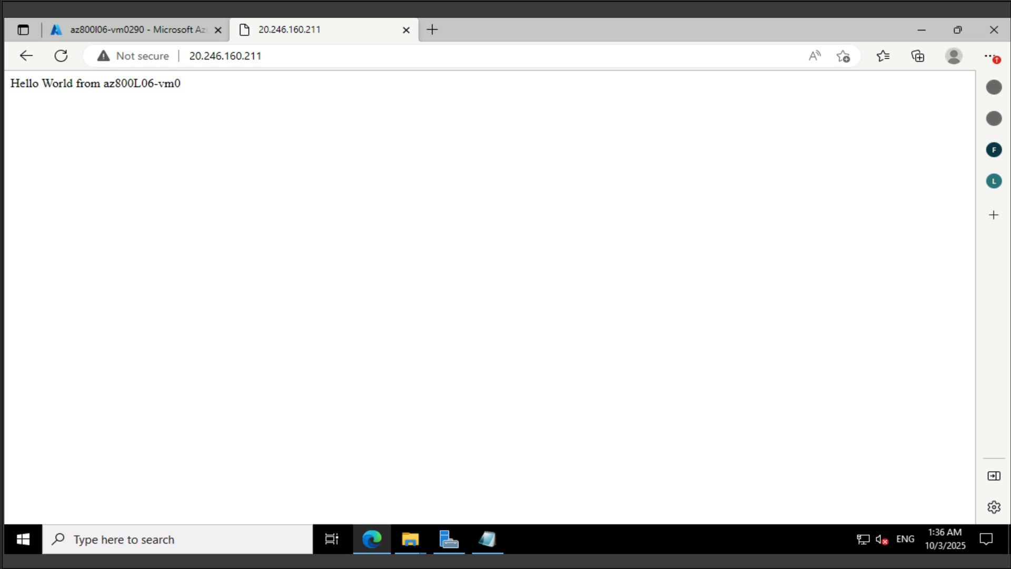
Copy the web page's address, search Windows for "remote" and switch to Remote Desktop Connection.
key("ctrl+l")
key("ctrl+c")
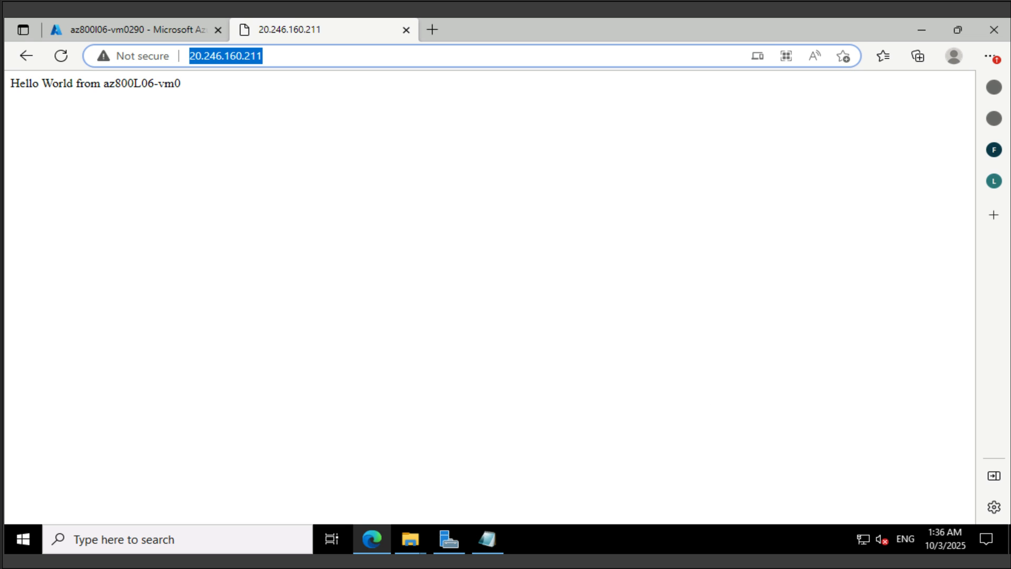
left_click(157, 538)
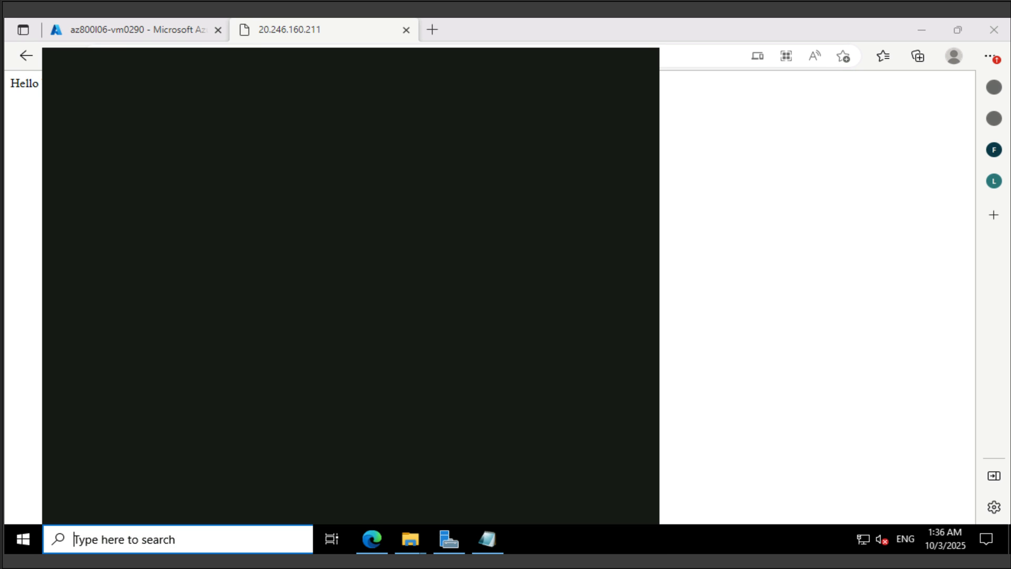
type("remote")
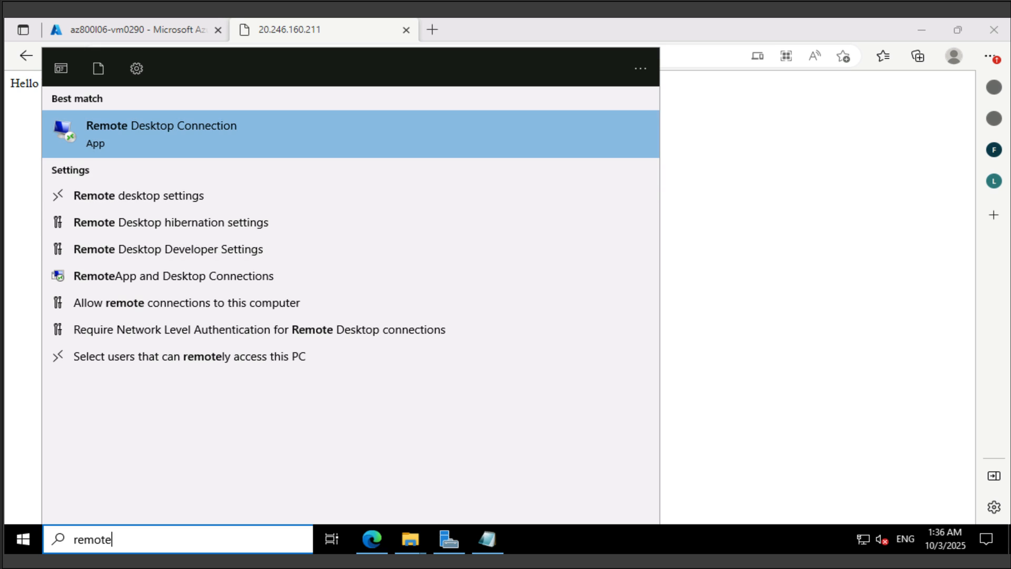
key("Return")
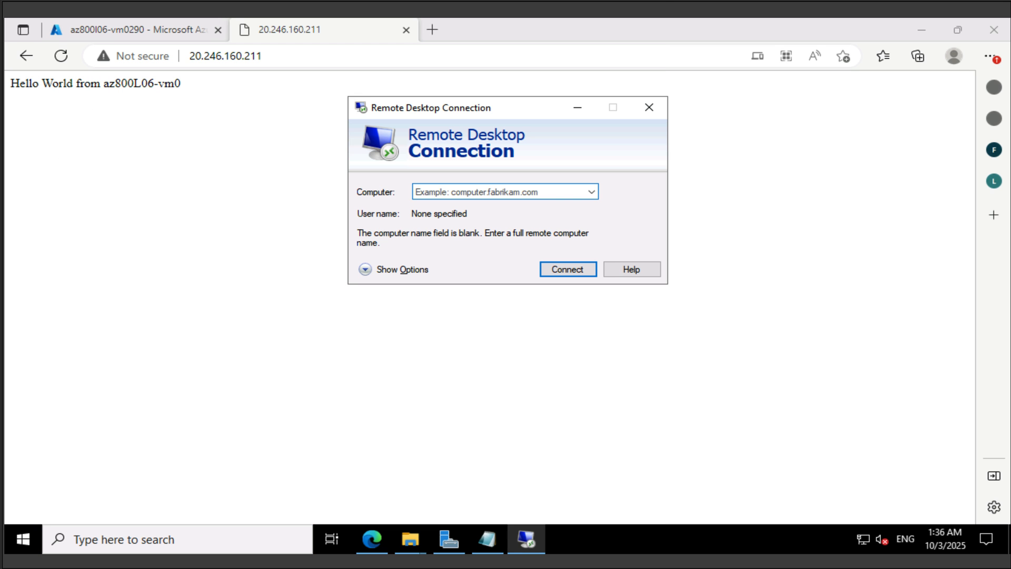
Try to connect to computer 20.246.160.211 over Remote Desktop, then cancel the attempt and close the connection window.
key("ctrl+v")
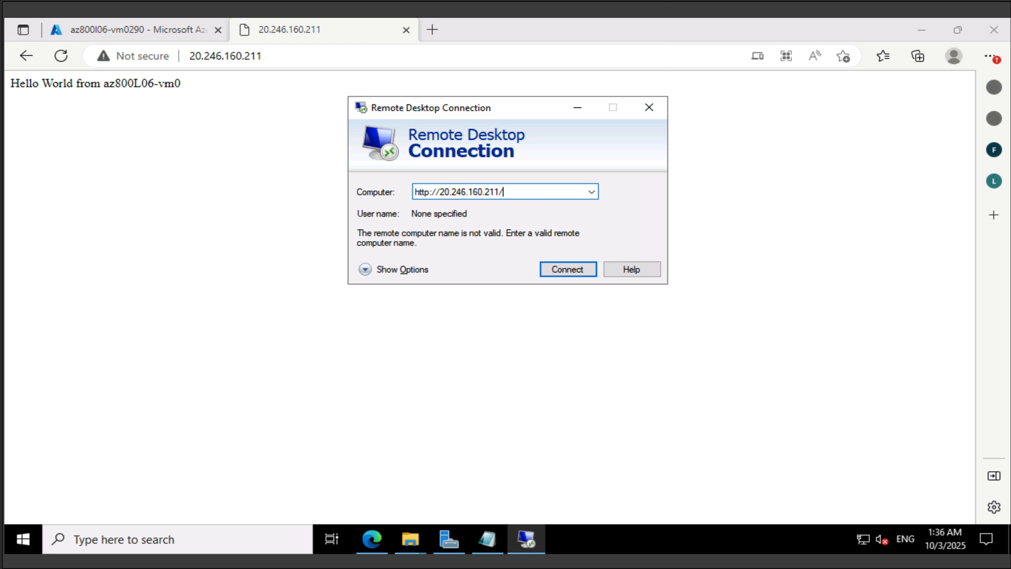
key("BackSpace")
left_click(440, 192)
key("BackSpace")
key("BackSpace")
key("BackSpace")
key("BackSpace")
key("BackSpace")
key("BackSpace")
key("BackSpace")
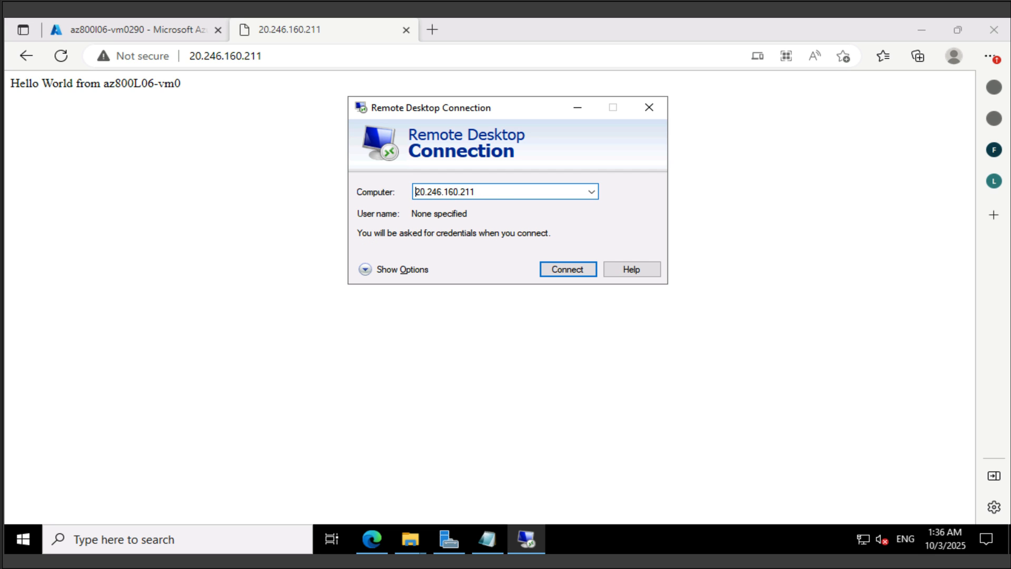
key("Return")
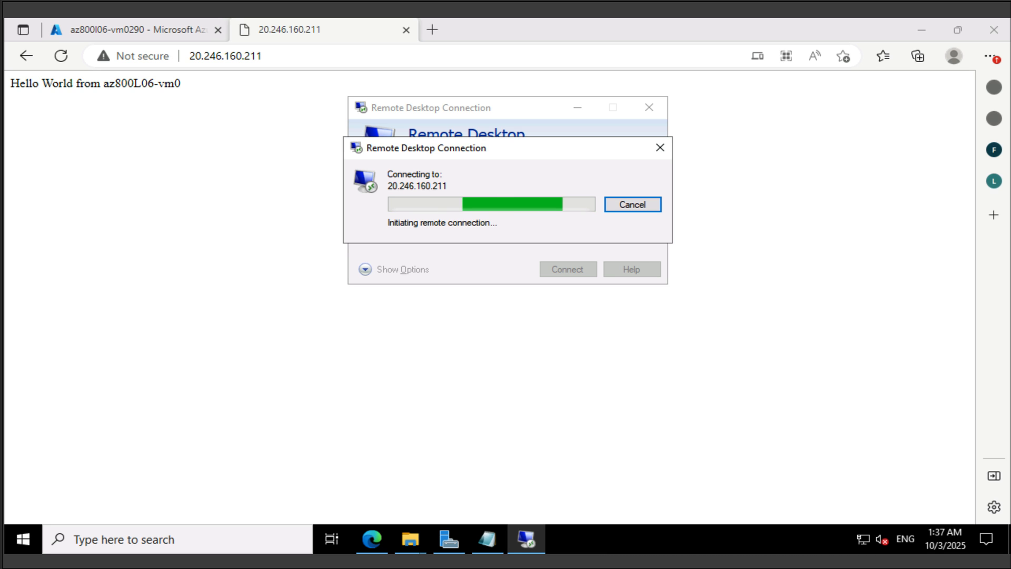
left_click(632, 204)
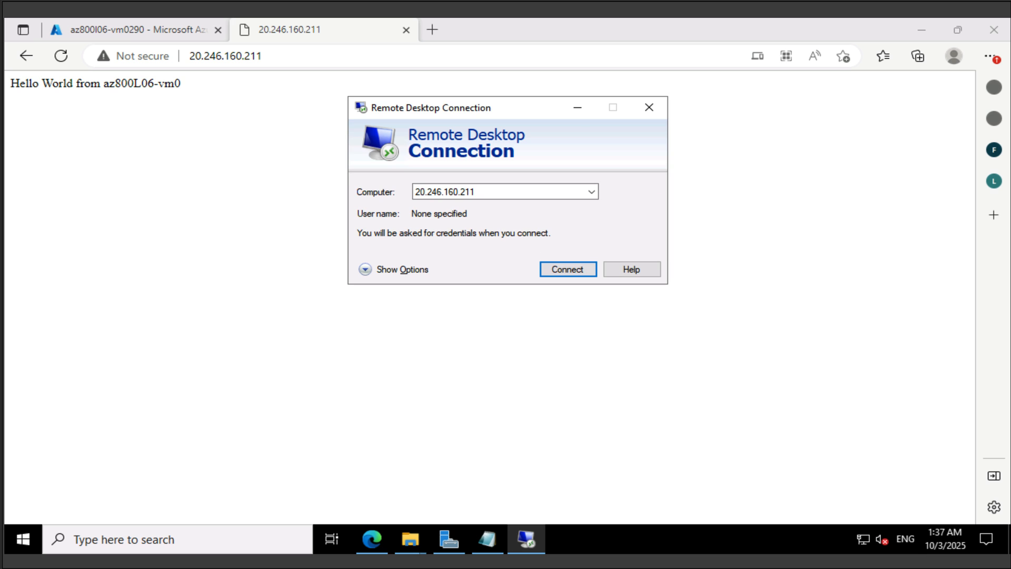
left_click(649, 108)
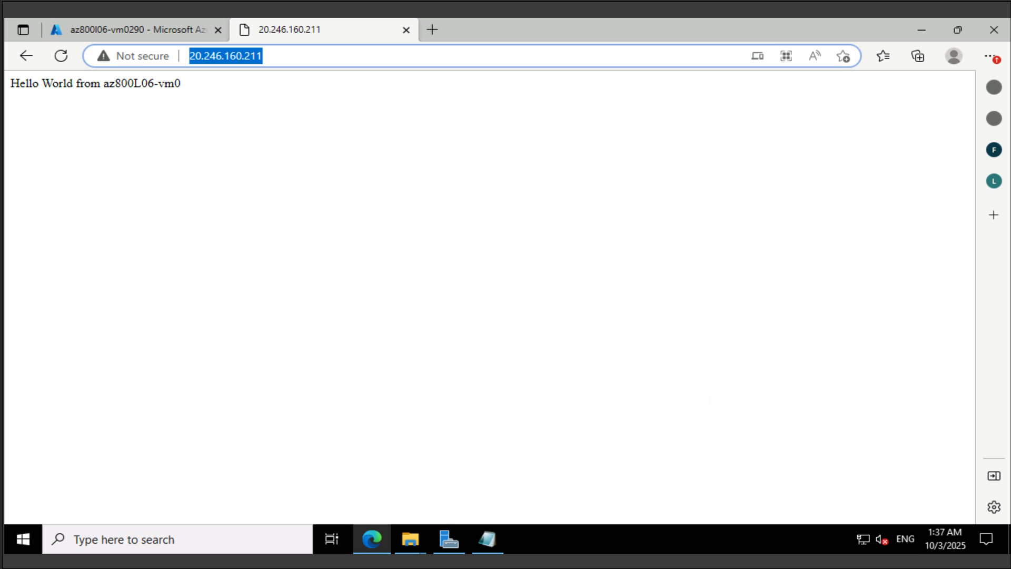
Return to the Azure portal and open the Configuration page of the az800L06-vm0 virtual machine.
left_click(135, 30)
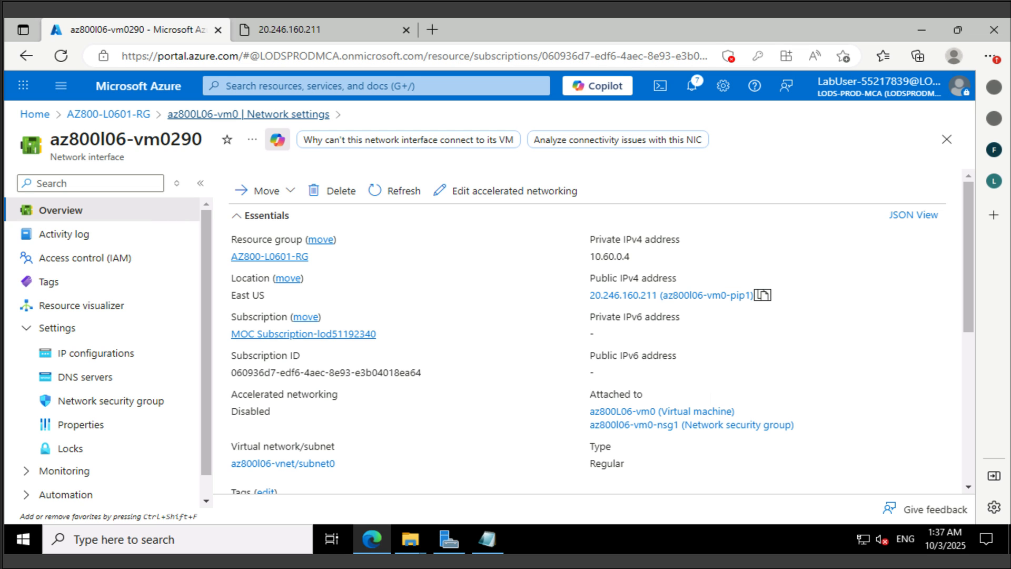
left_click(210, 114)
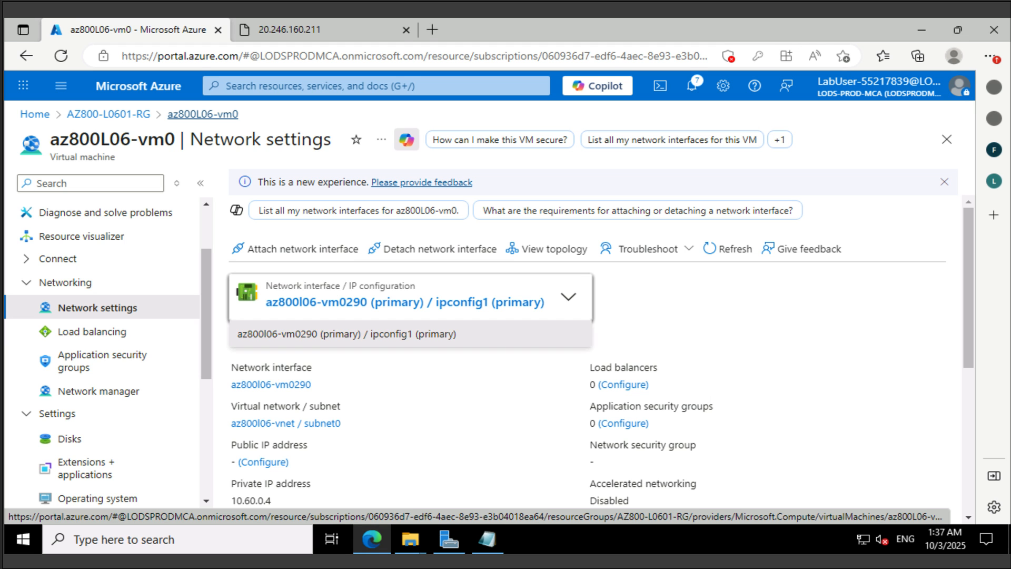
left_click(203, 114)
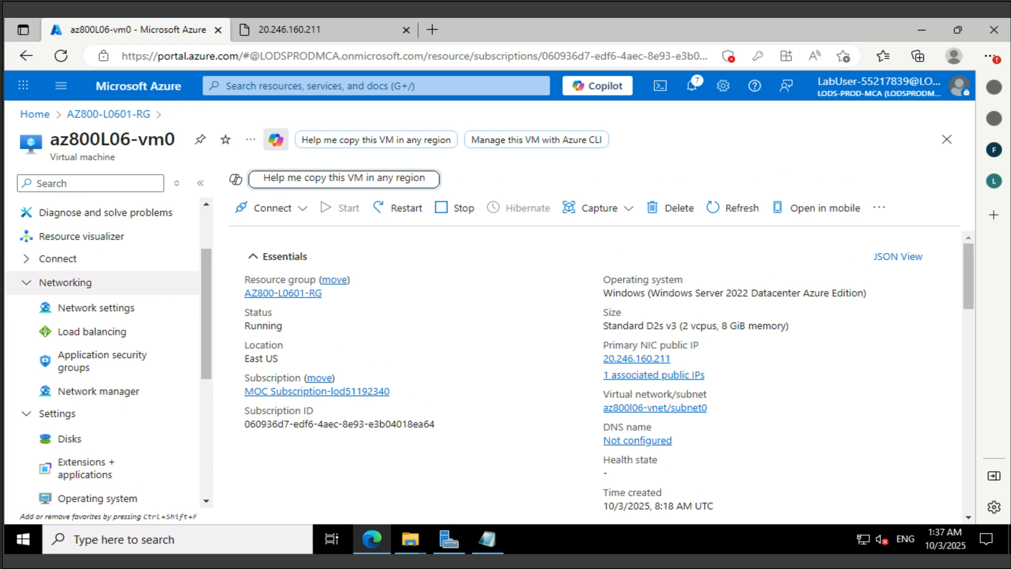
scroll(100, 429, "down", 2)
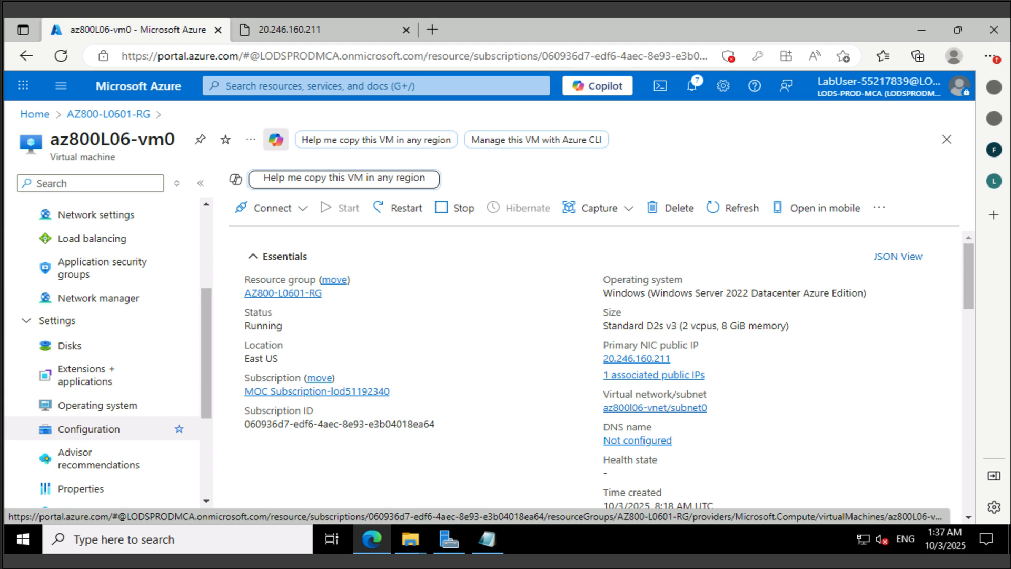
left_click(100, 429)
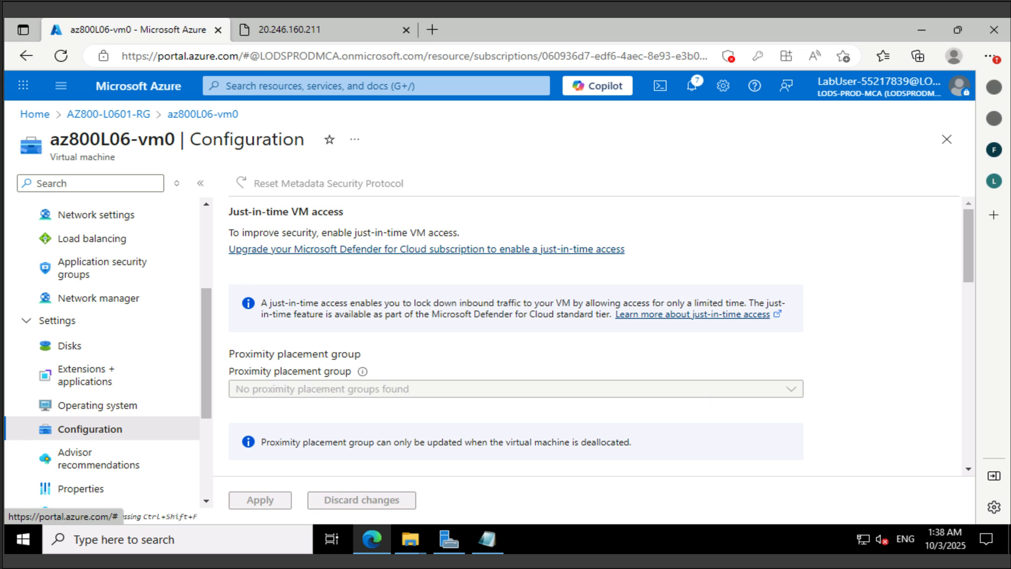
Follow the Defender for Cloud upgrade link for just-in-time access and open the MOC subscription's Defender plans.
left_click(426, 248)
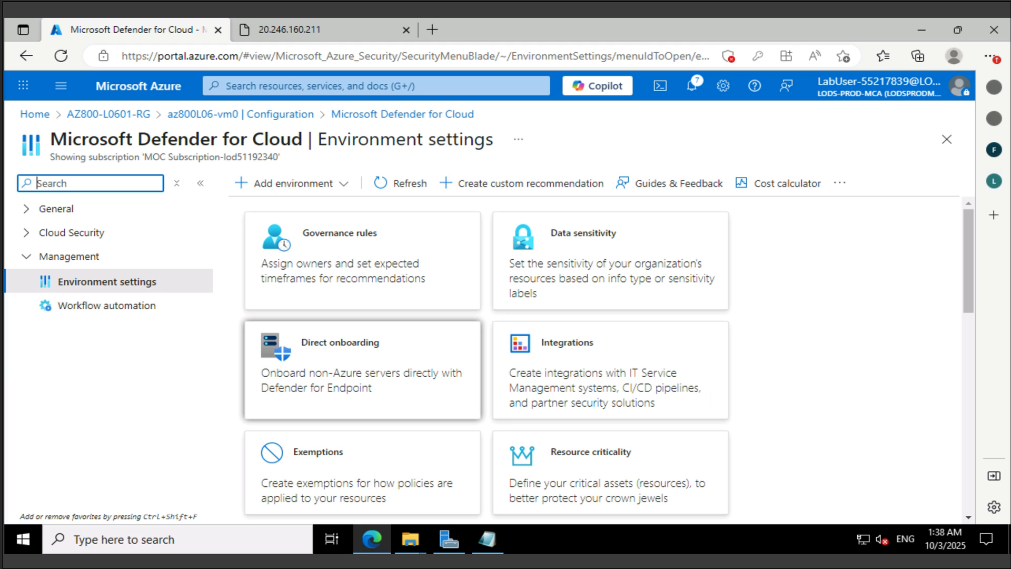
scroll(595, 358, "down", 10)
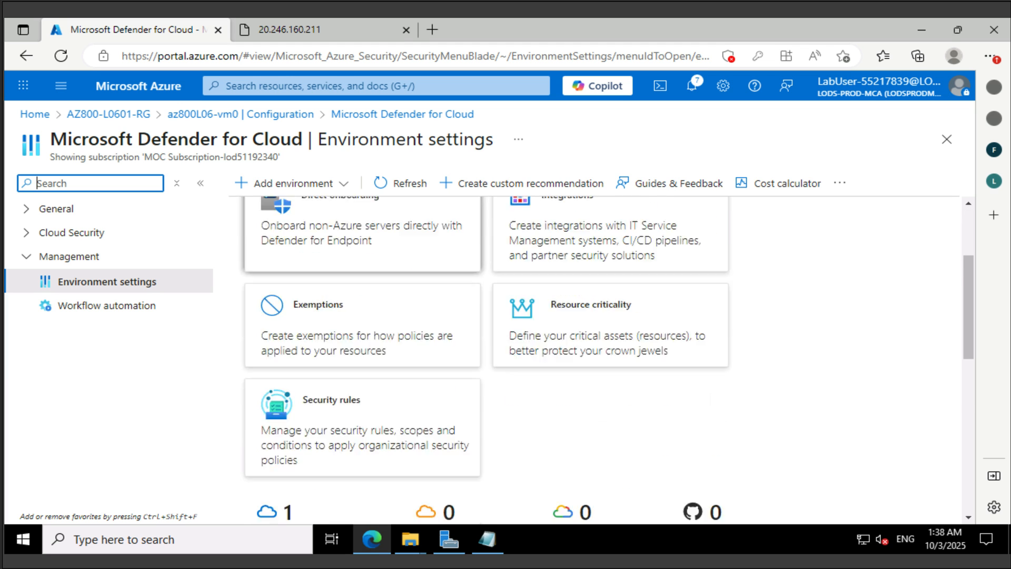
scroll(595, 358, "down", 3)
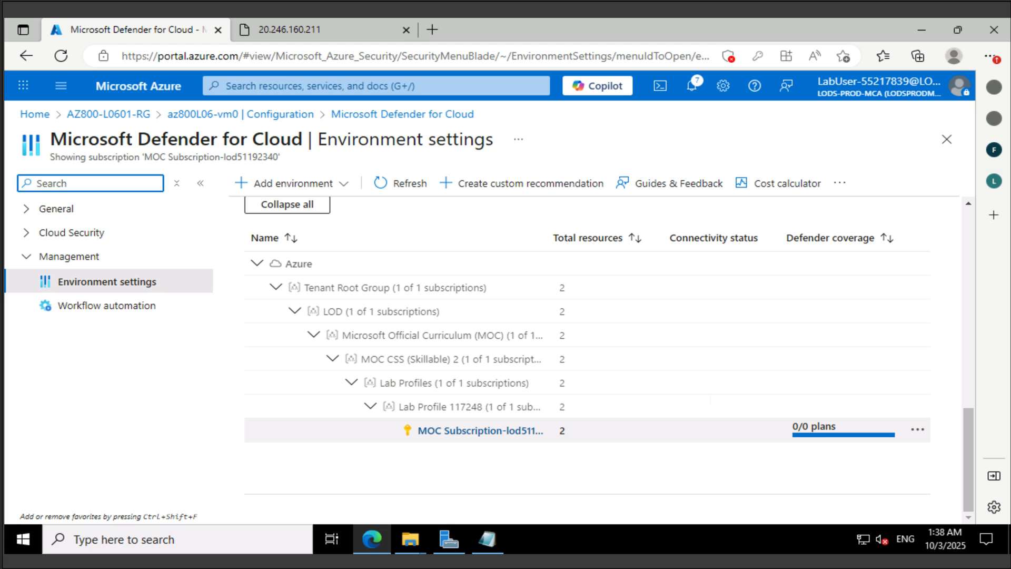
scroll(474, 431, "up", 1)
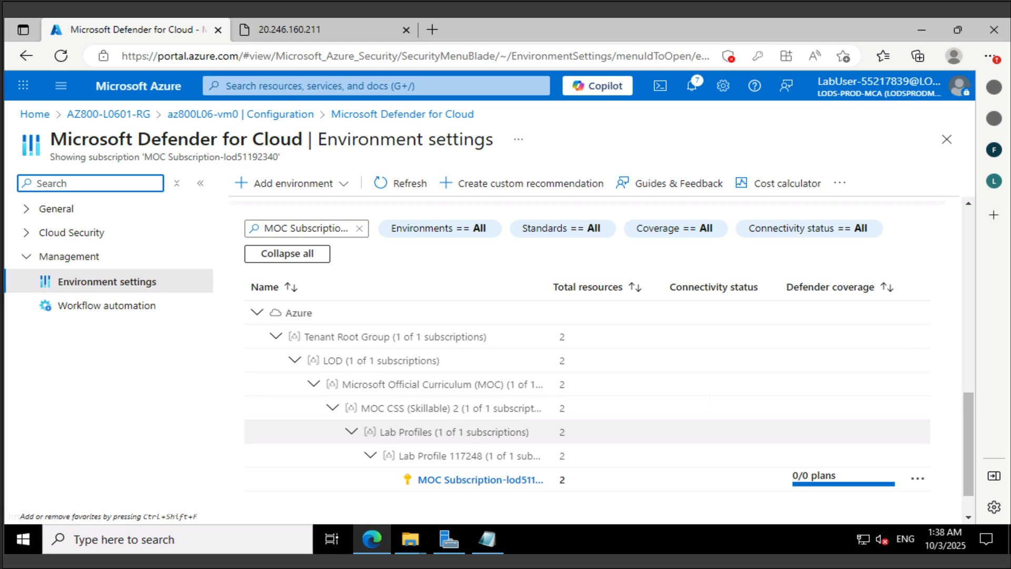
scroll(474, 432, "up", 2)
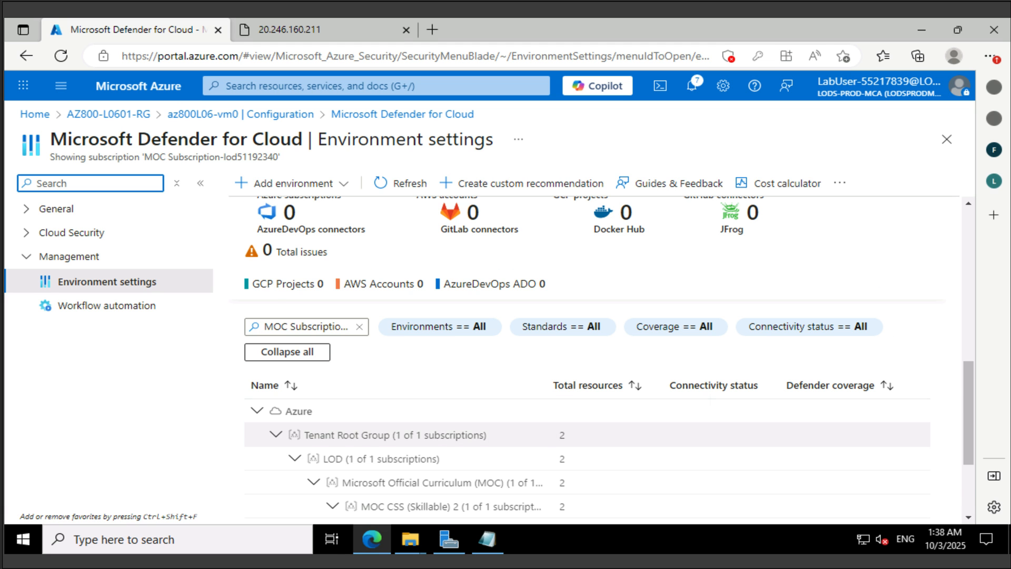
scroll(474, 430, "down", 3)
left_click(474, 426)
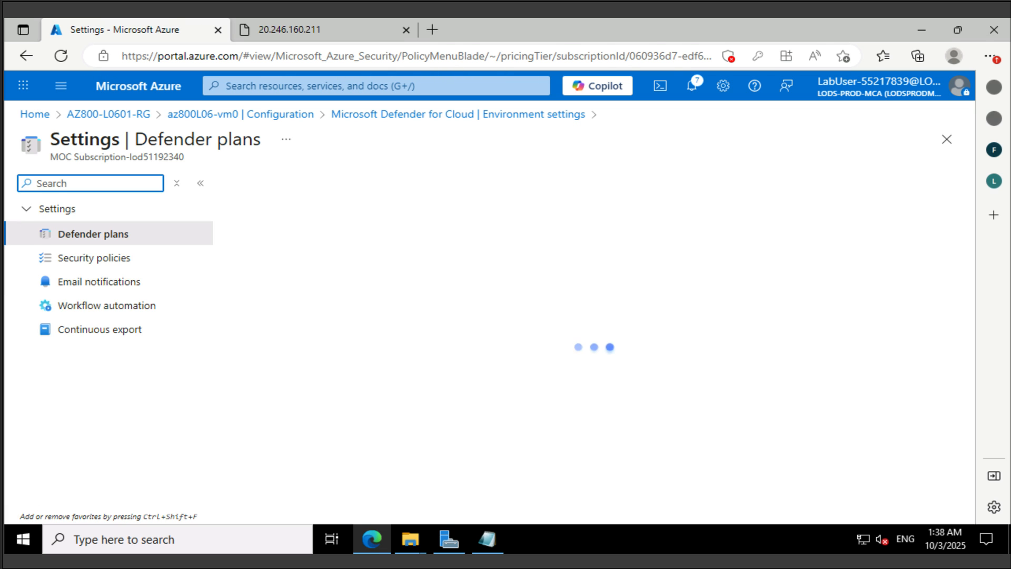
left_click(410, 293)
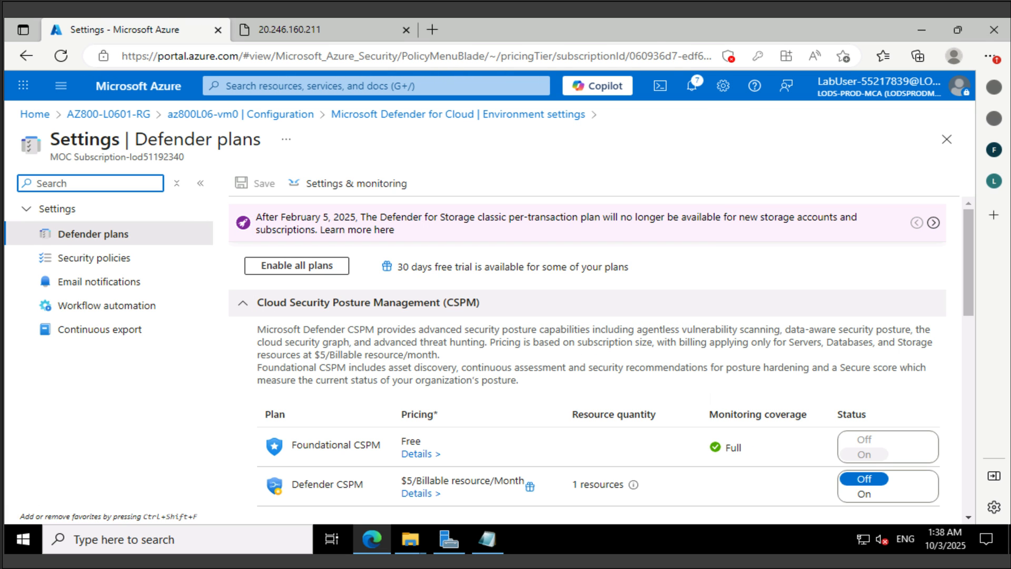
Enable all Defender plans for the subscription, cancelling the plan selection for APIs.
left_click(305, 266)
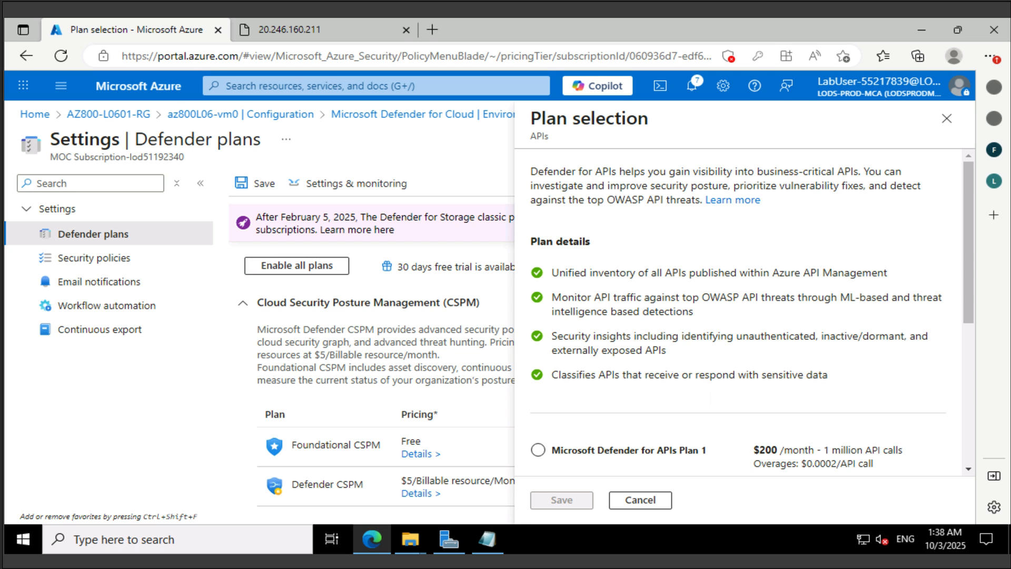
scroll(737, 311, "down", 5)
left_click(538, 356)
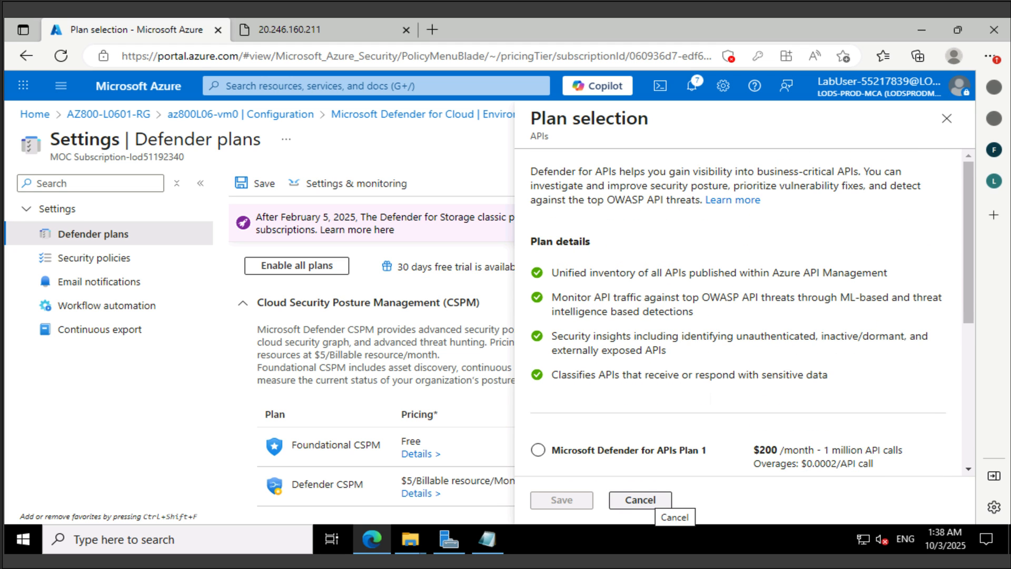
left_click(655, 503)
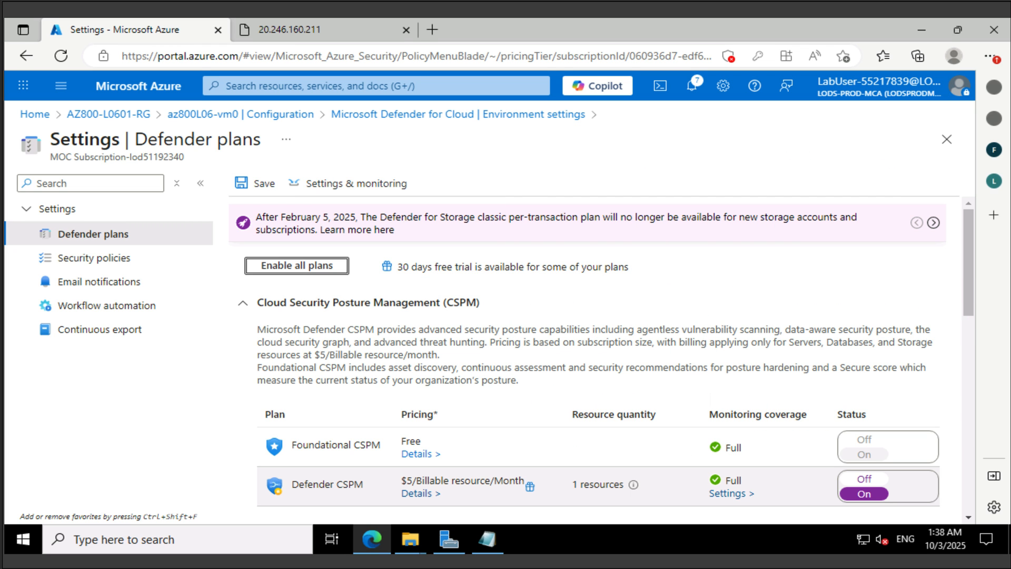
Save the enabled Defender plans after checking the workload protection list, and return to the environment settings.
scroll(585, 358, "down", 3)
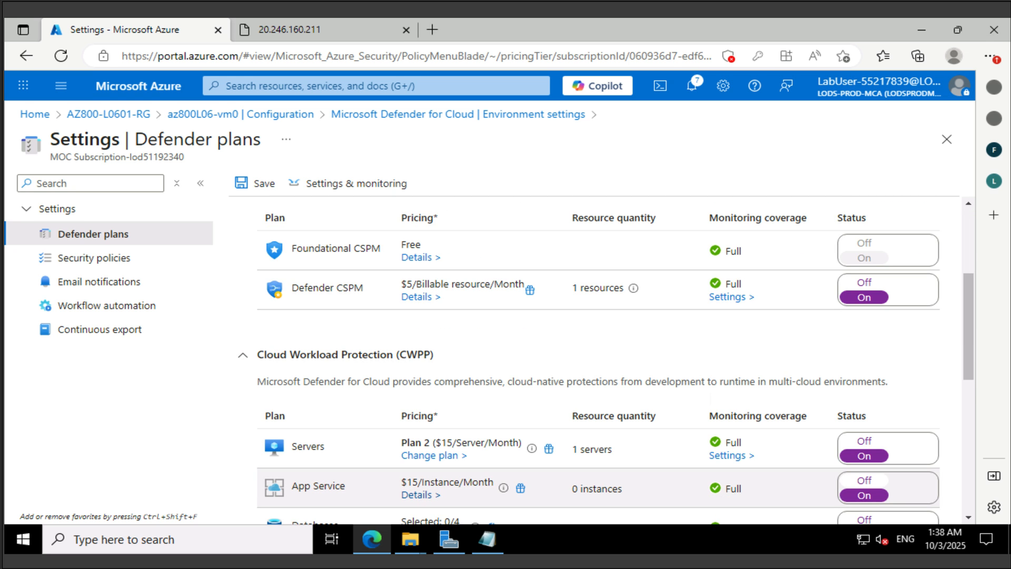
scroll(584, 400, "down", 5)
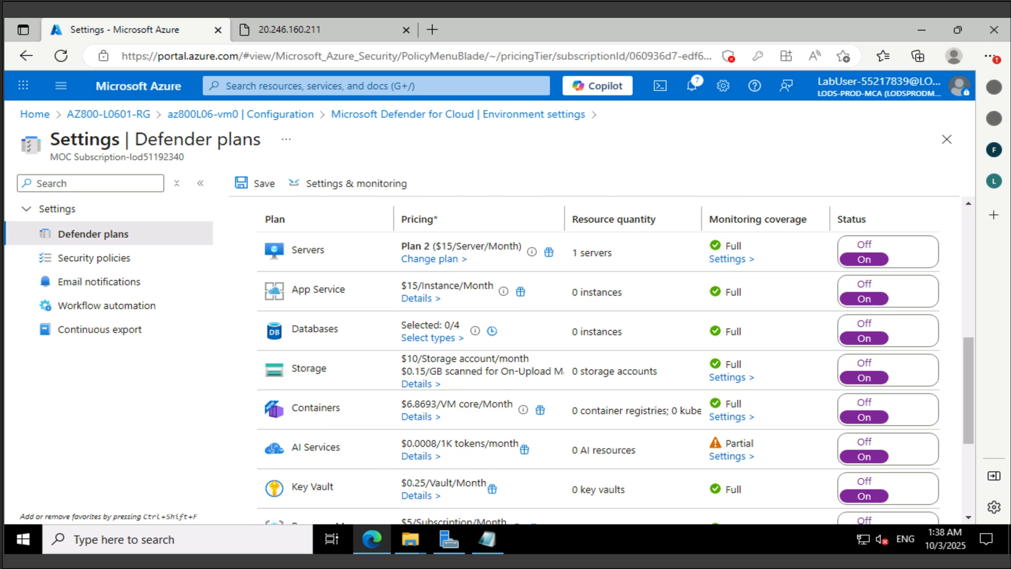
scroll(585, 400, "down", 3)
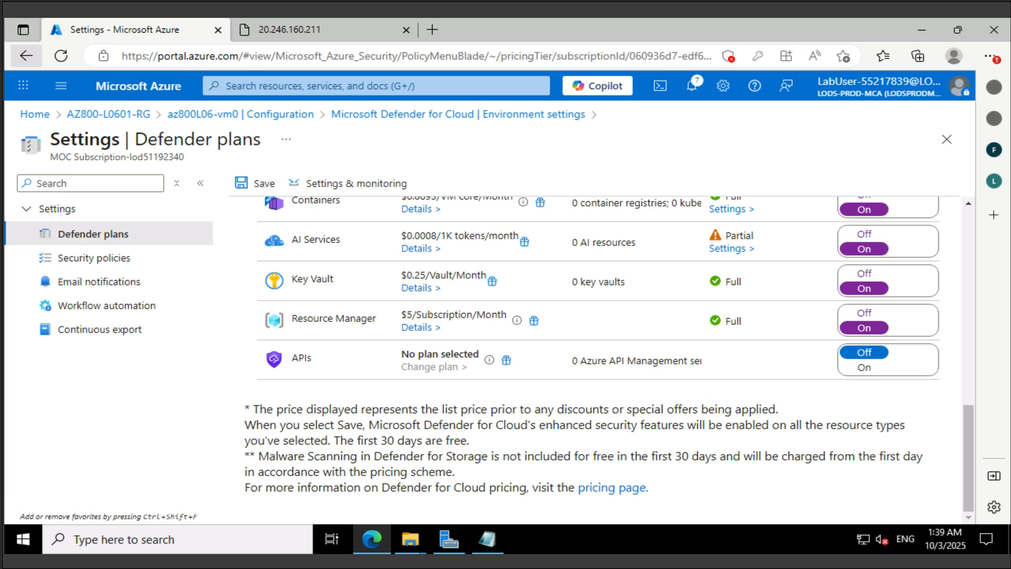
left_click(26, 56)
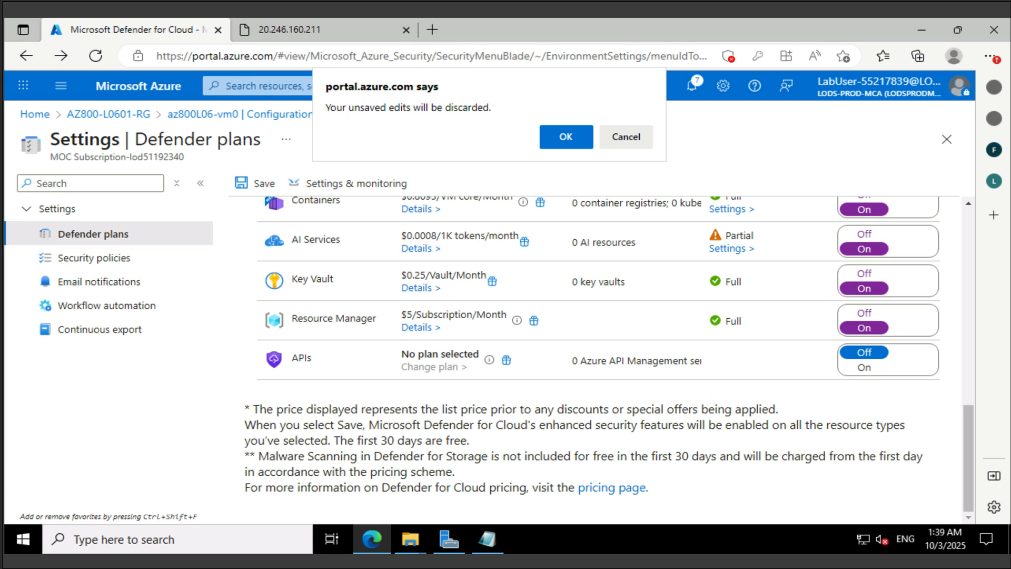
left_click(626, 137)
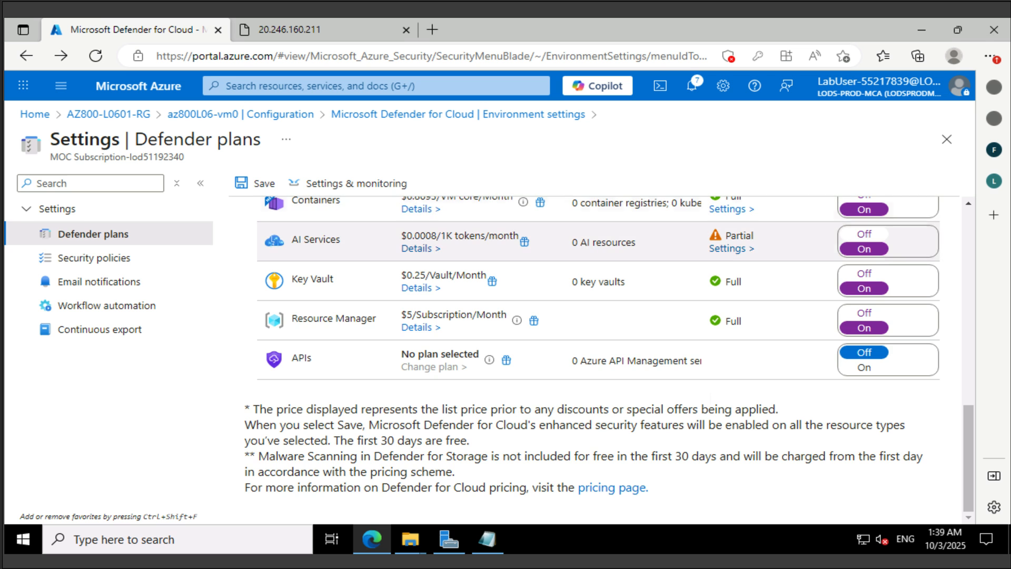
scroll(526, 242, "up", 4)
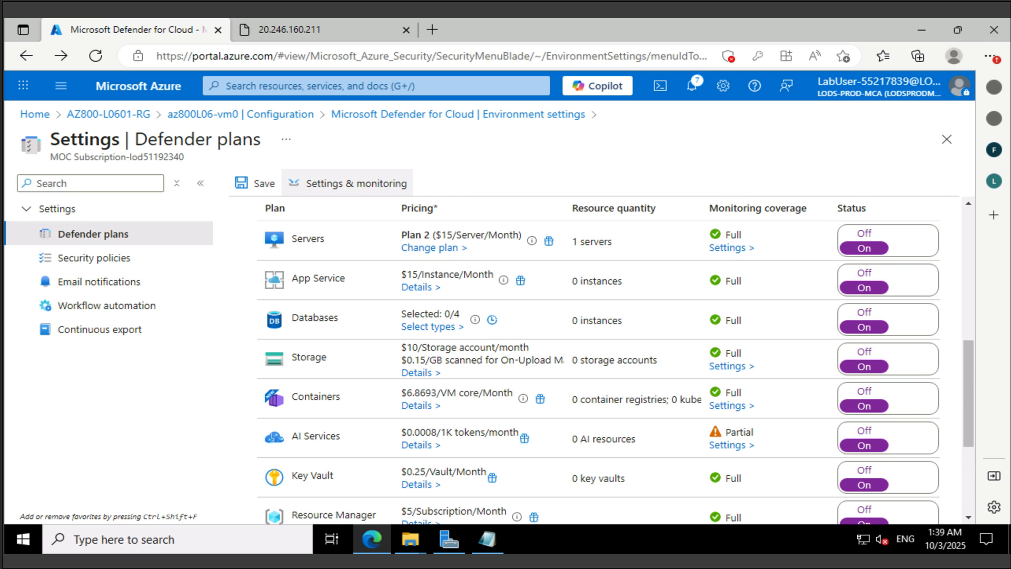
left_click(258, 183)
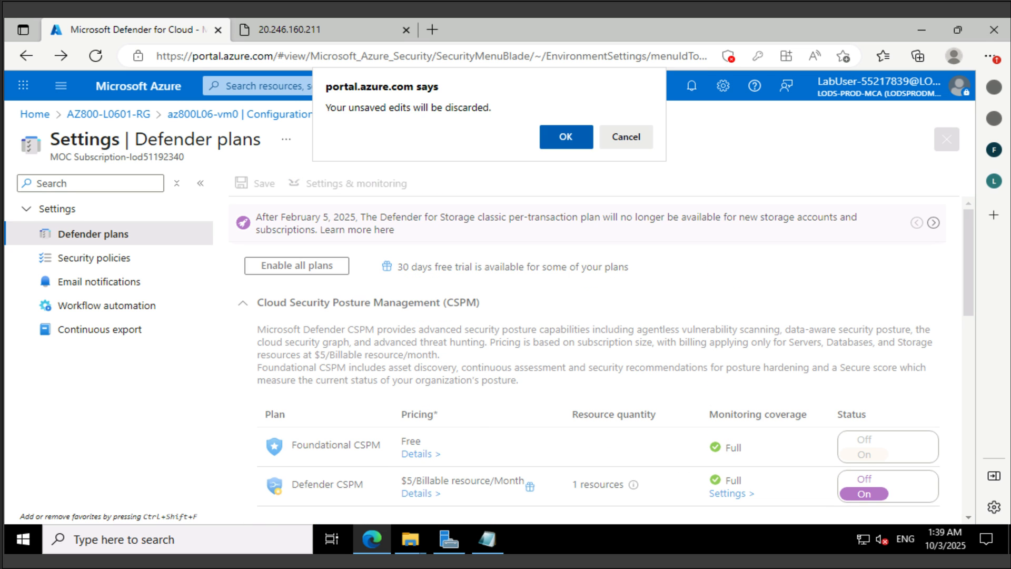
left_click(566, 136)
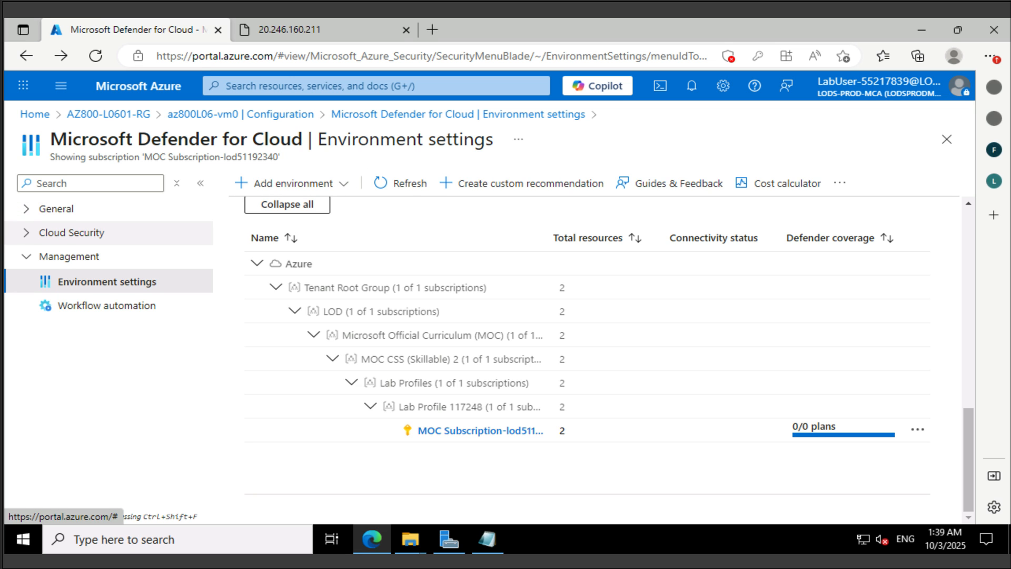
Open Just-in-time VM access from the workload protections reached through the Defender for Cloud overview.
left_click(56, 209)
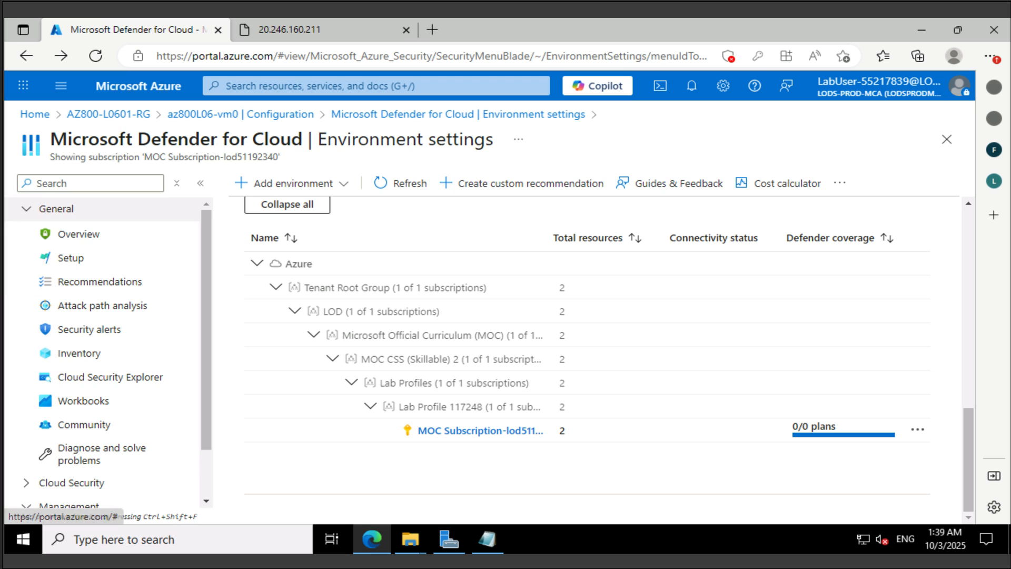
left_click(80, 234)
scroll(337, 369, "down", 6)
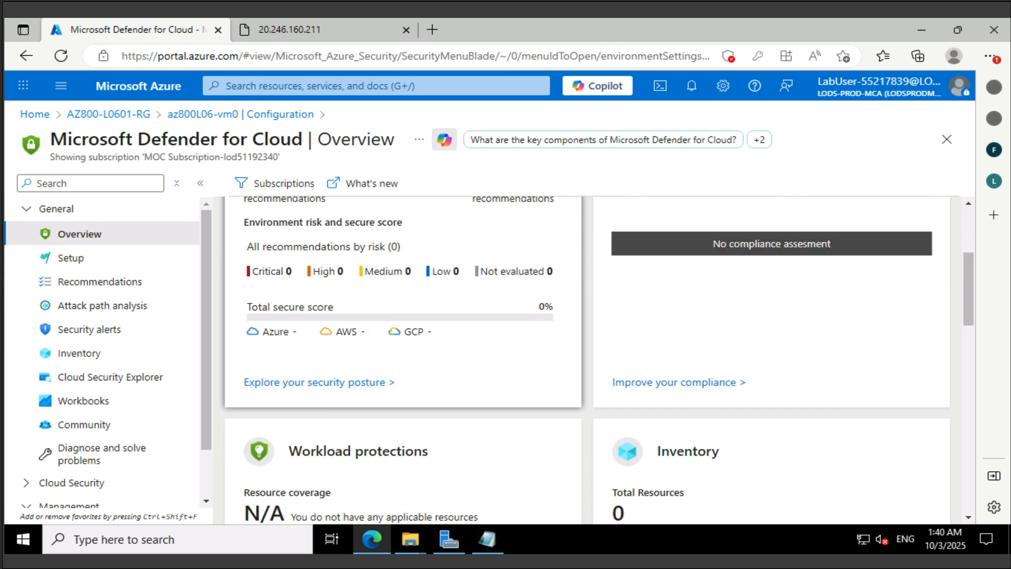
left_click(321, 390)
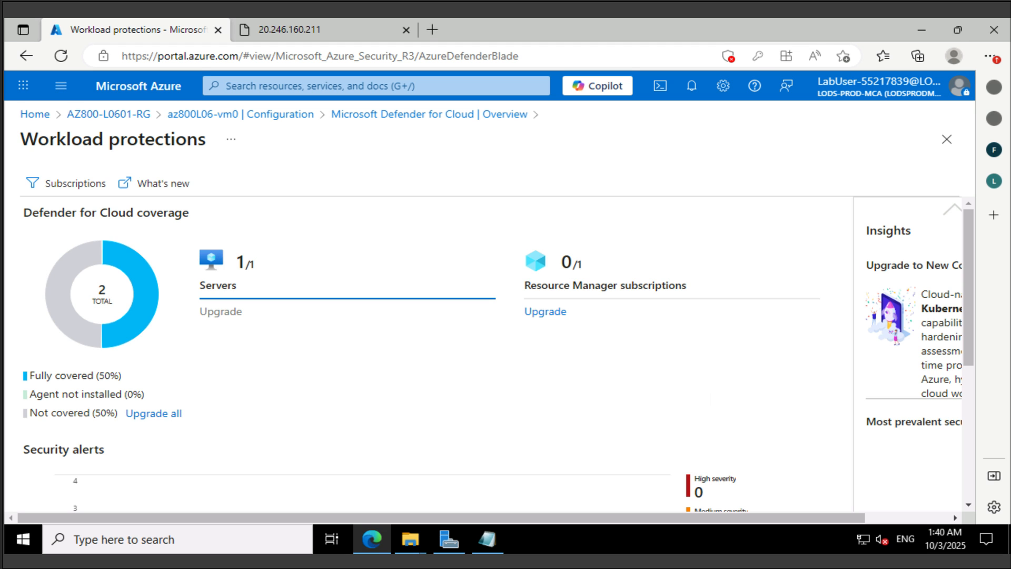
scroll(498, 354, "down", 1)
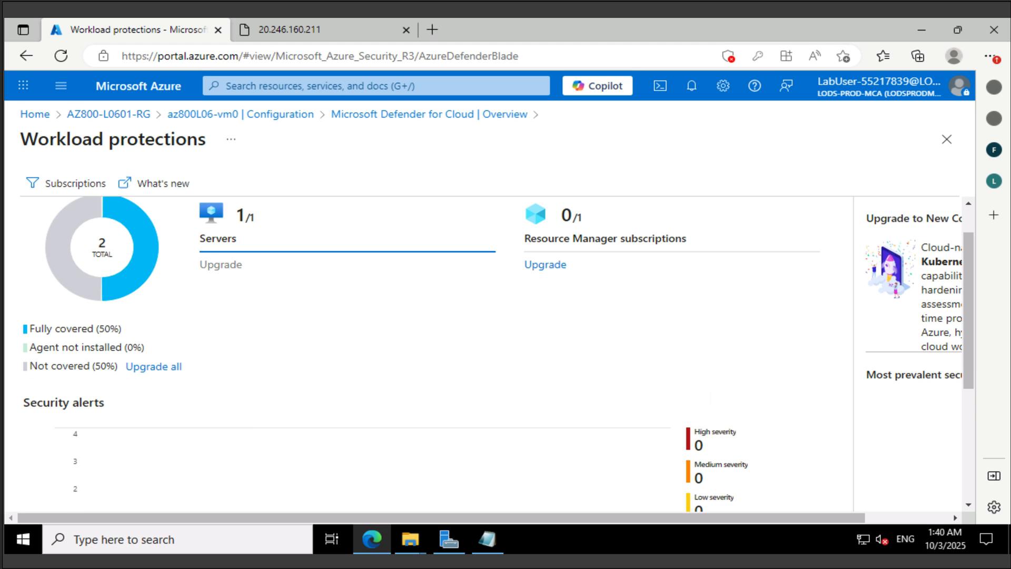
scroll(498, 354, "down", 4)
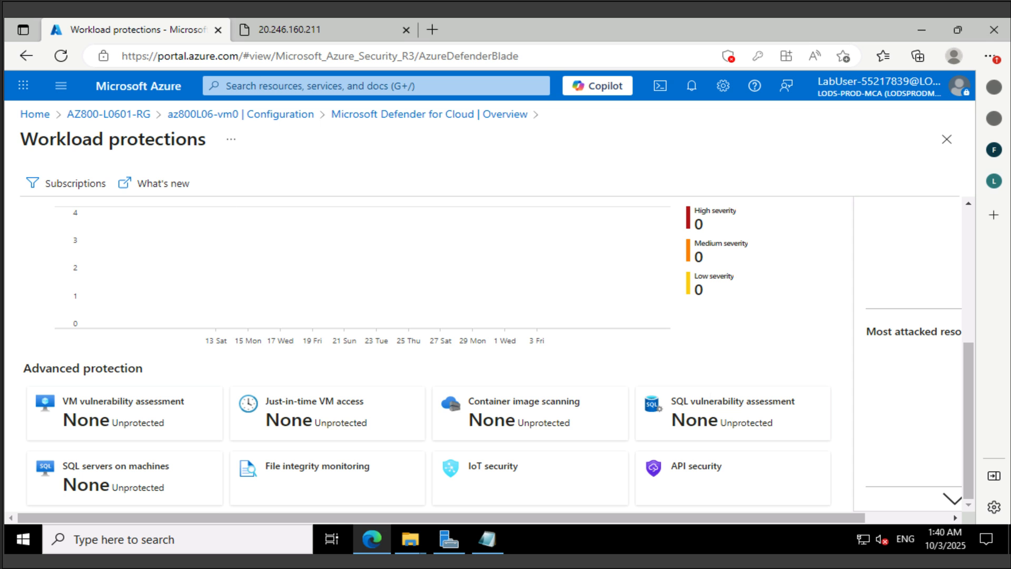
left_click(316, 413)
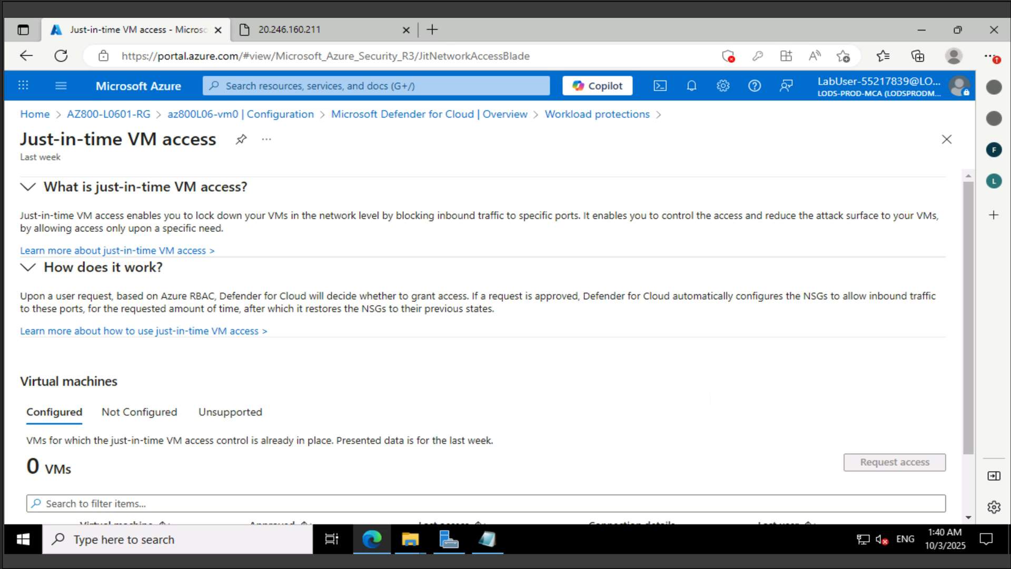
Check the Configured, Not Configured and Unsupported virtual machine lists for just-in-time VM access.
scroll(482, 348, "down", 1)
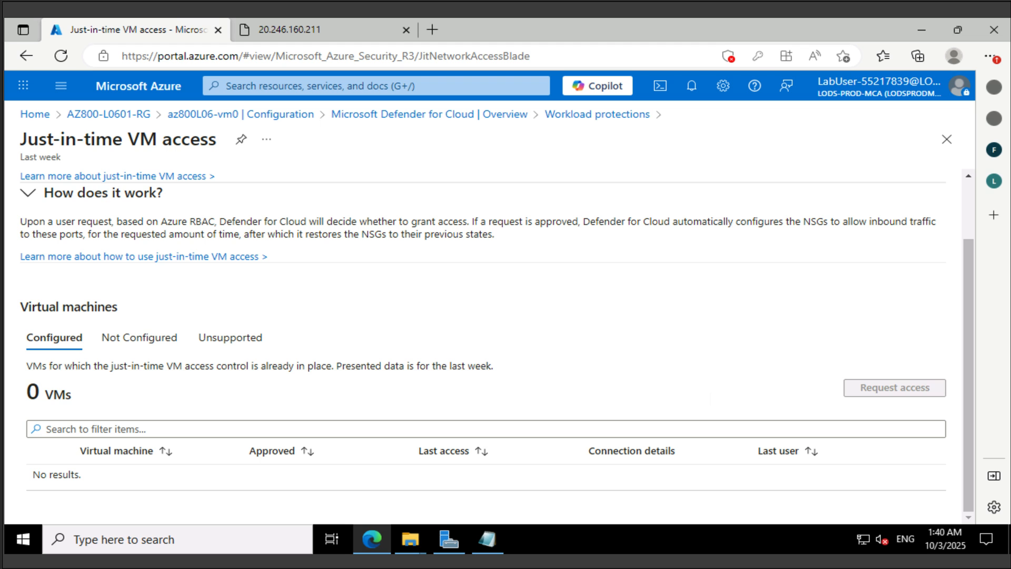
left_click(140, 337)
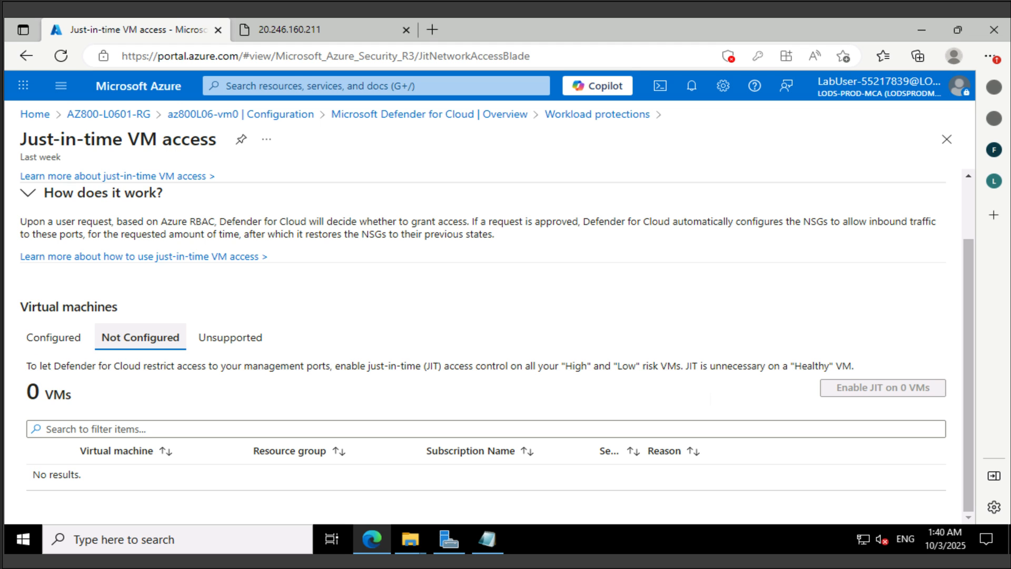
left_click(231, 337)
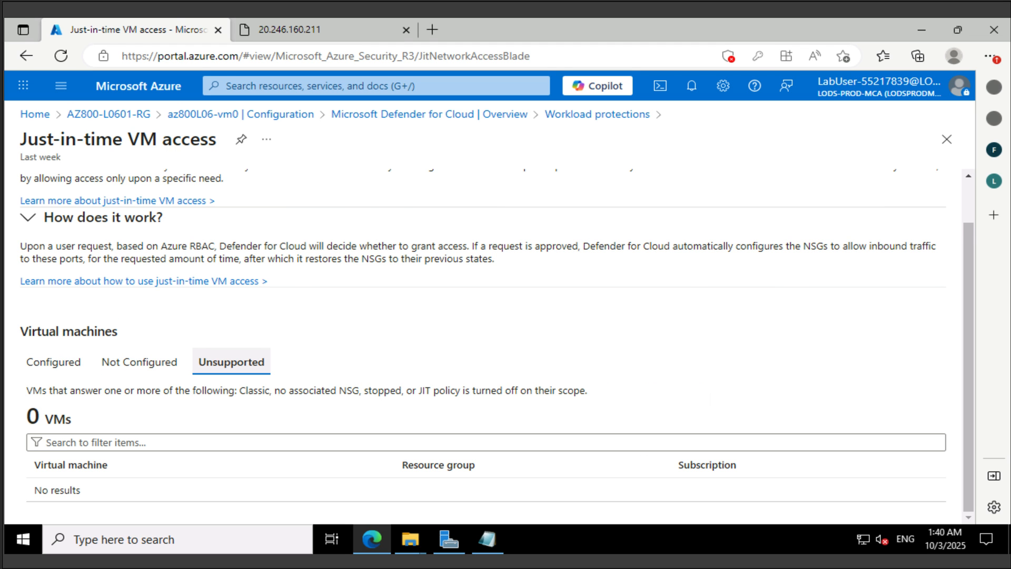
left_click(140, 362)
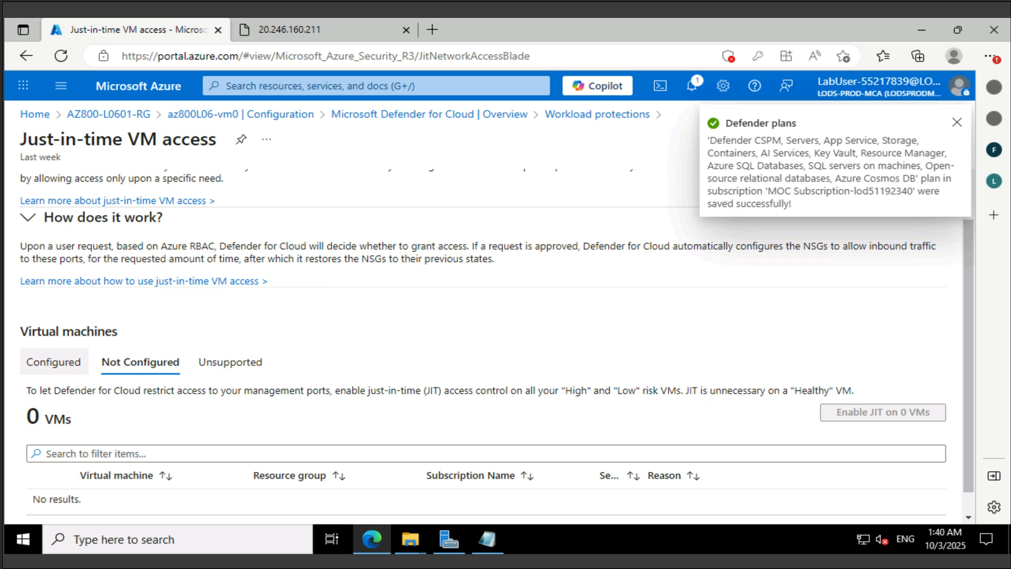
left_click(53, 362)
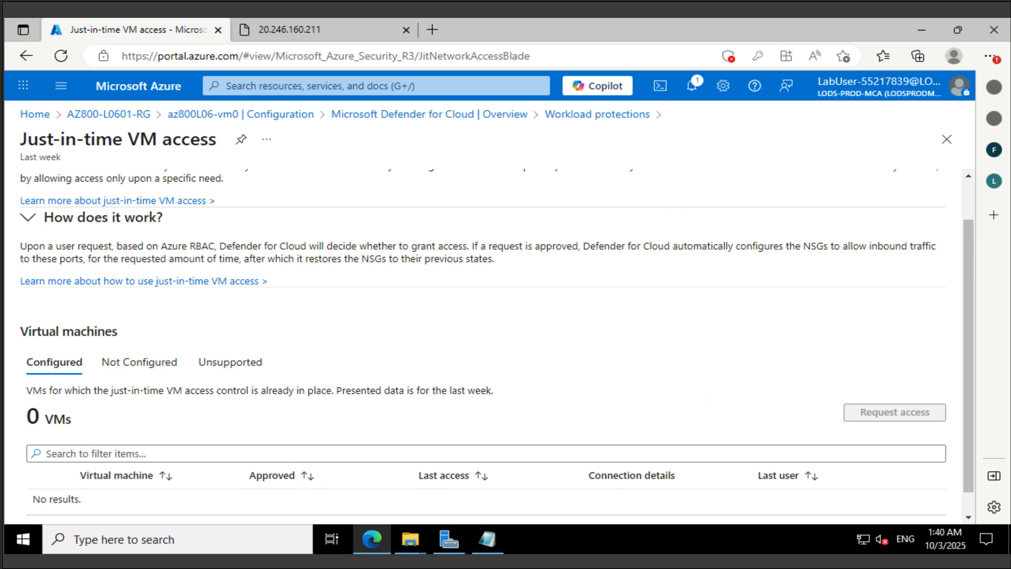
scroll(483, 347, "up", 1)
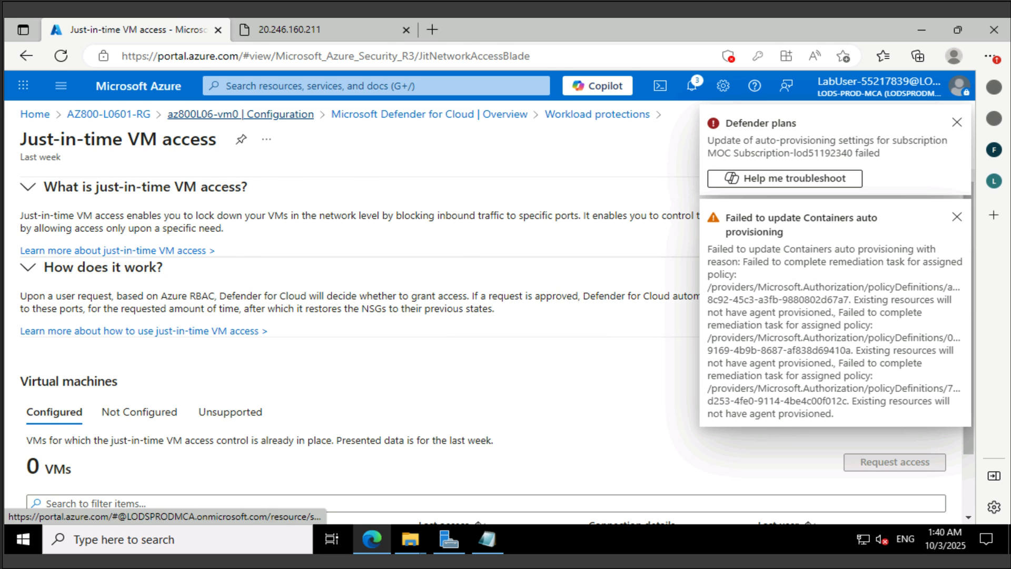
Return to the configuration of az800L06-vm0, reload the page, and enable just-in-time VM access.
left_click(240, 114)
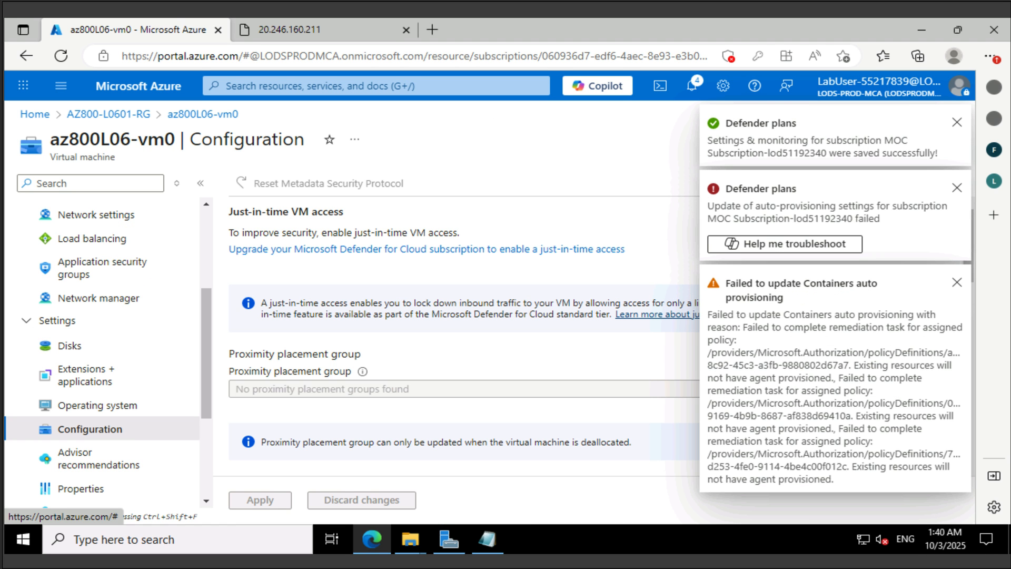
left_click(61, 56)
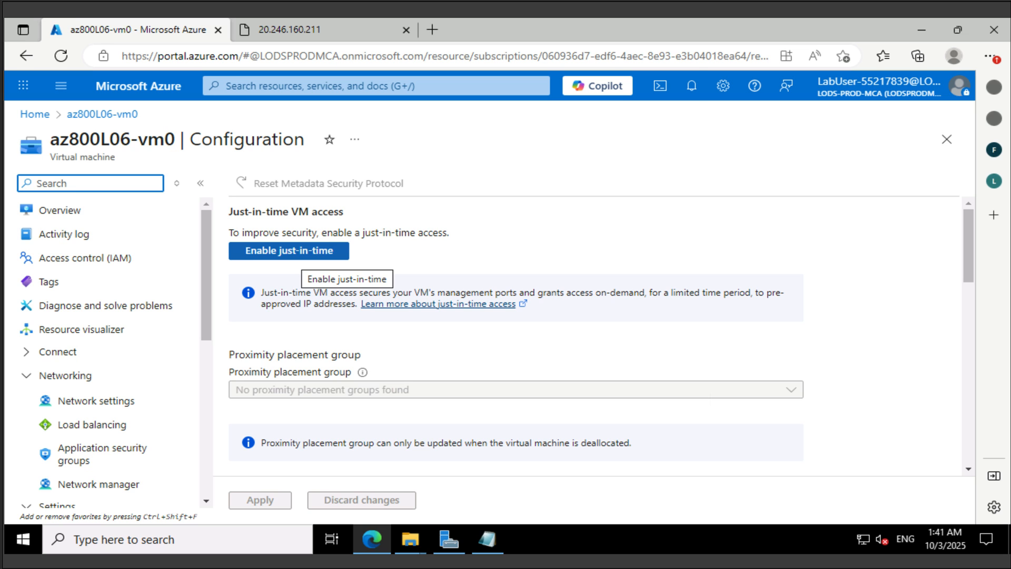
left_click(300, 253)
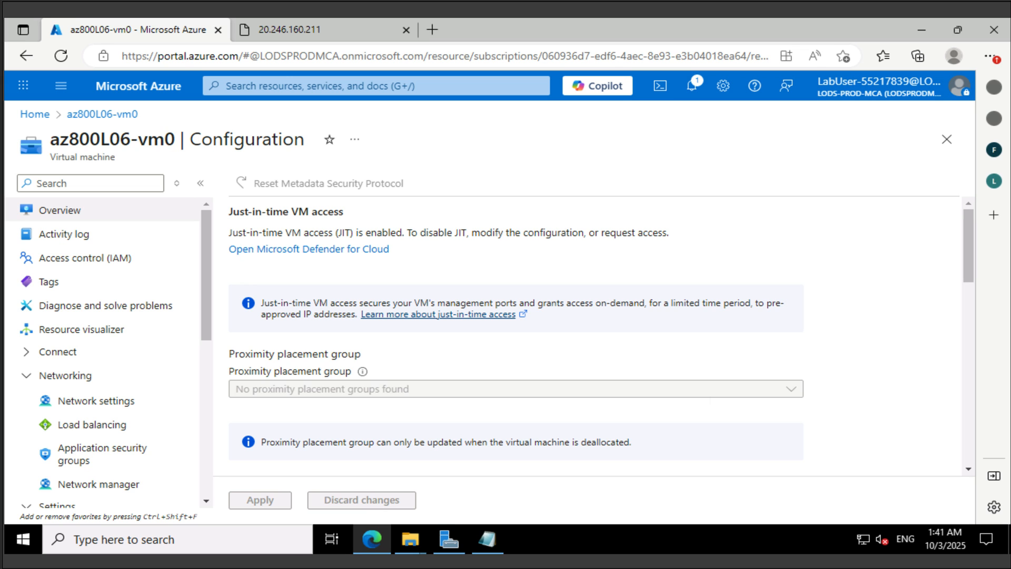
Open the Connect page of az800L06-vm0 from its overview and dismiss the connection prerequisites tip.
left_click(59, 210)
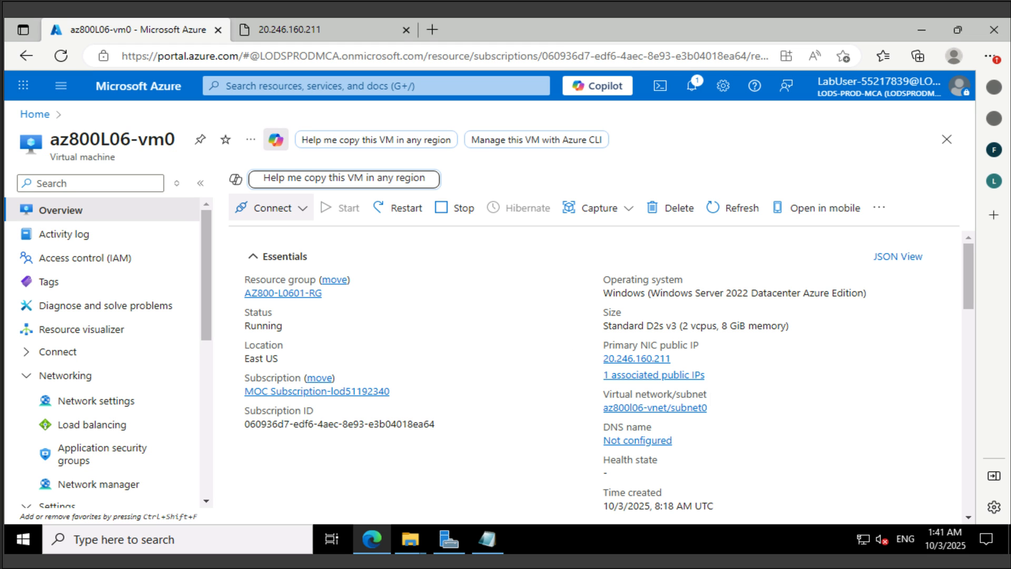
left_click(303, 208)
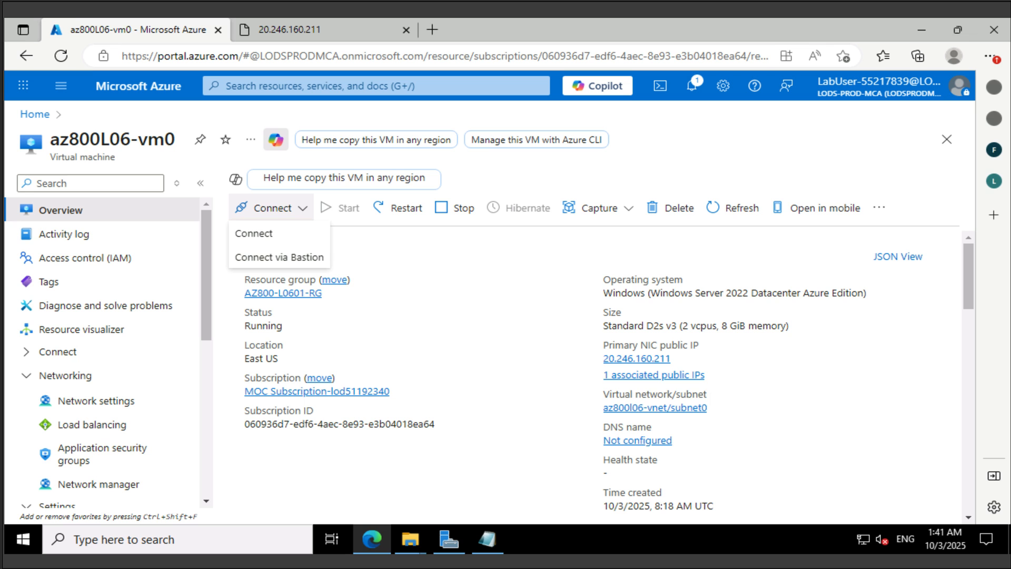
left_click(254, 233)
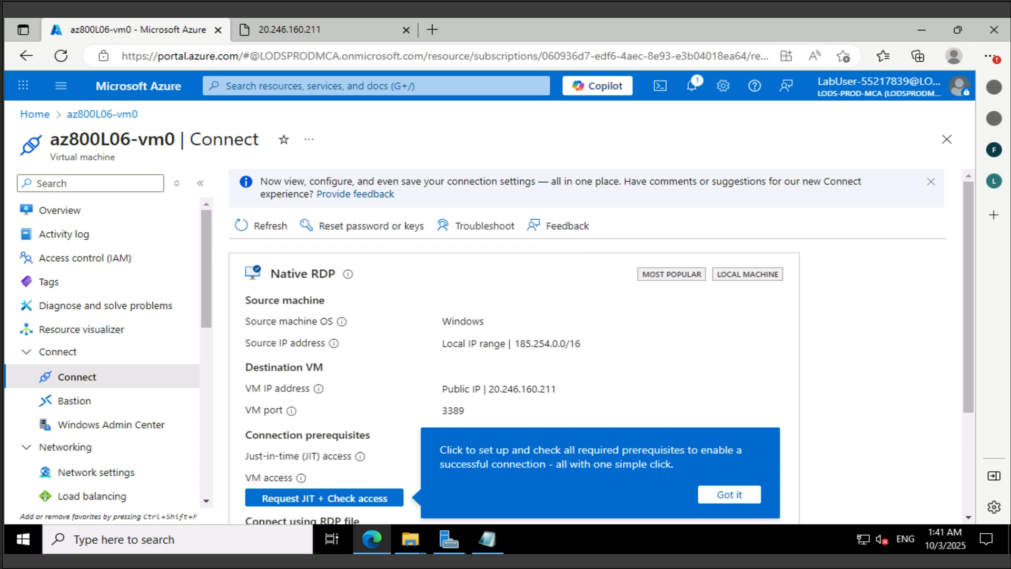
left_click(728, 495)
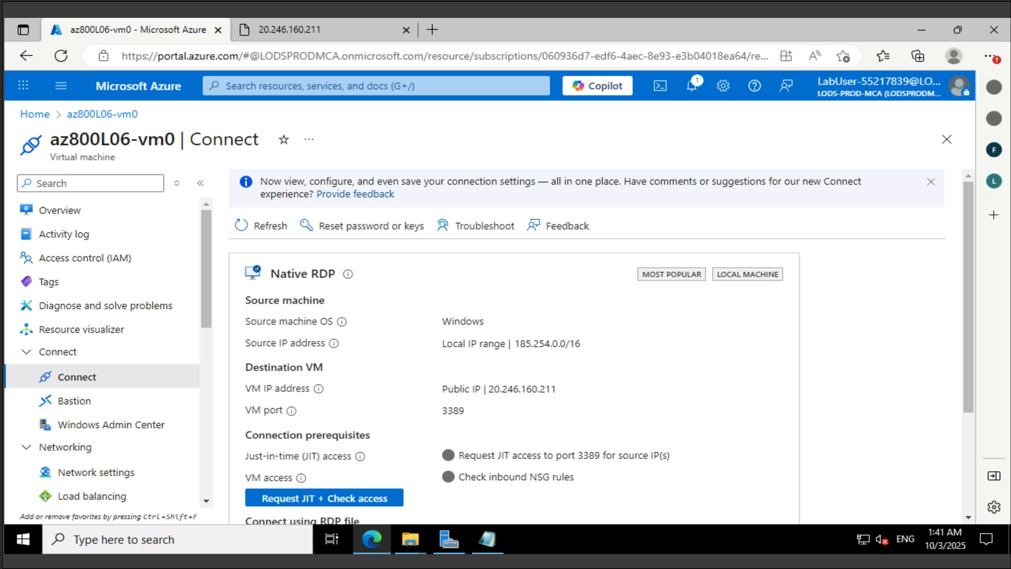
Review the Native RDP connection details, then request just-in-time access and check access to port 3389.
scroll(600, 346, "down", 2)
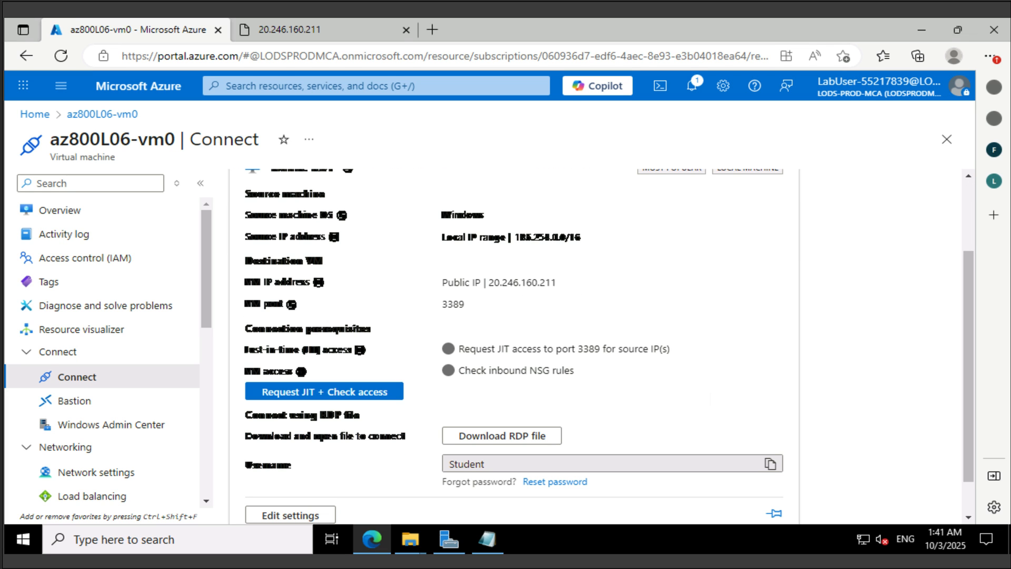
scroll(600, 345, "up", 2)
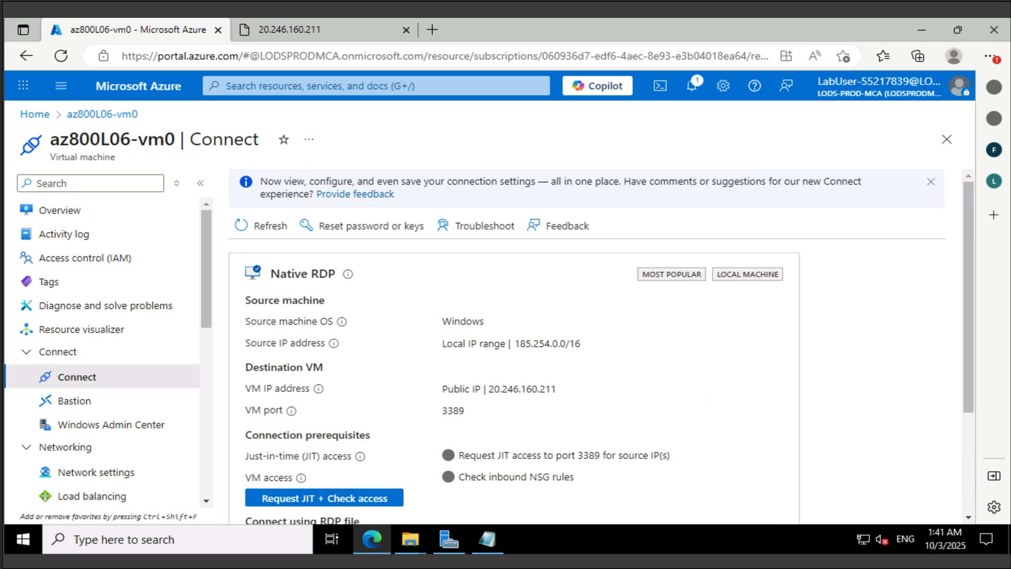
scroll(600, 346, "down", 3)
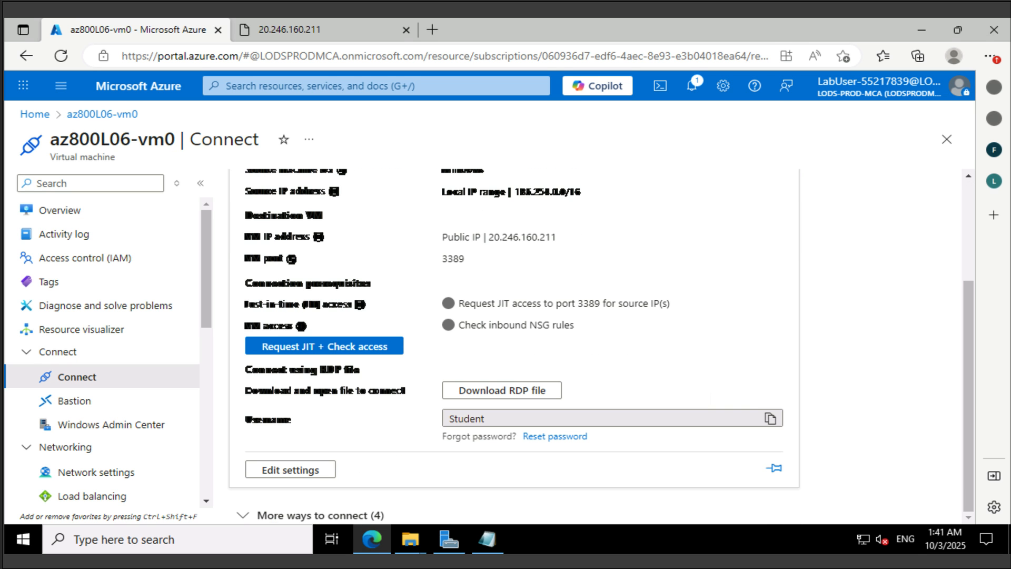
scroll(601, 346, "up", 3)
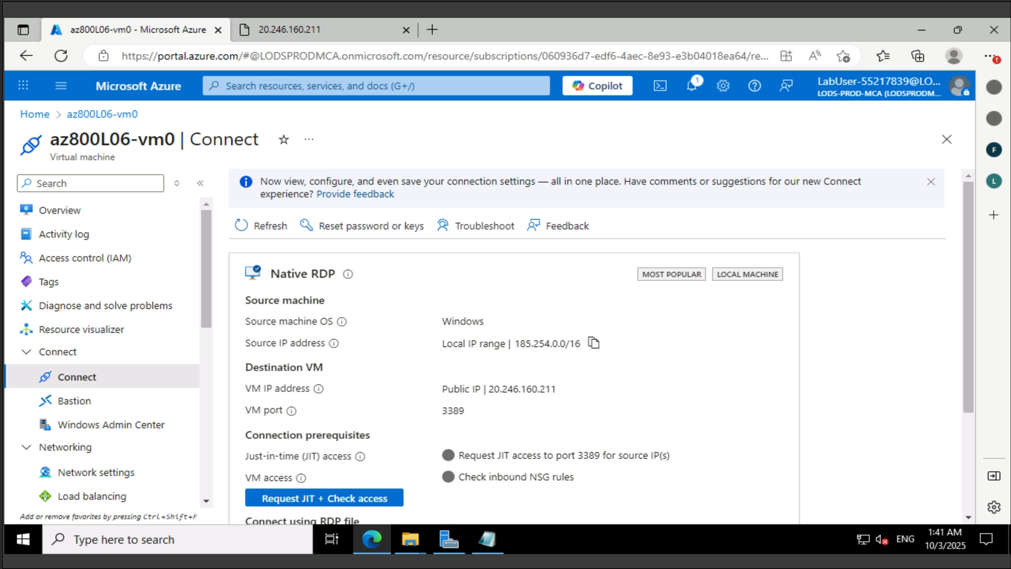
scroll(594, 343, "down", 3)
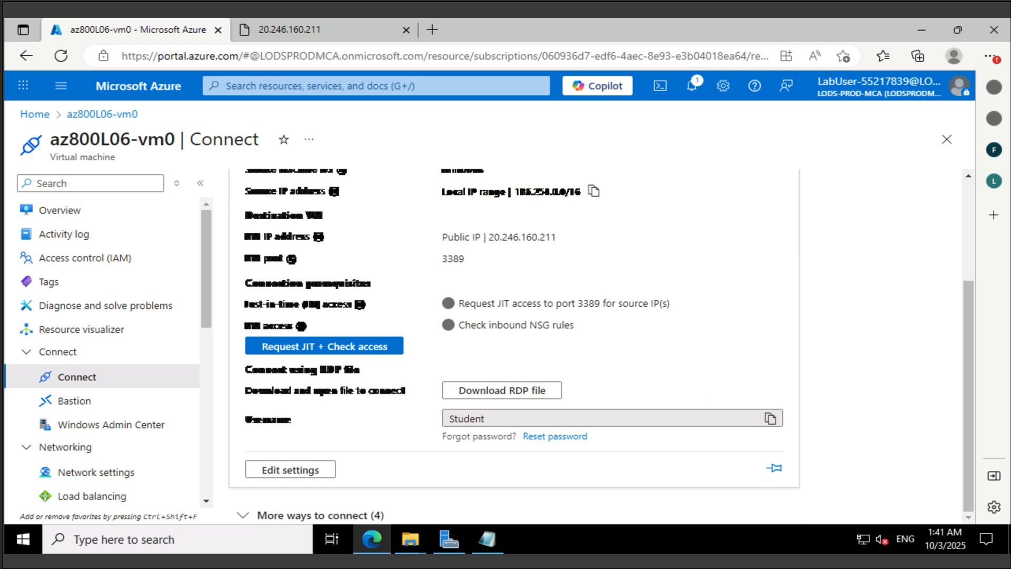
scroll(514, 342, "up", 1)
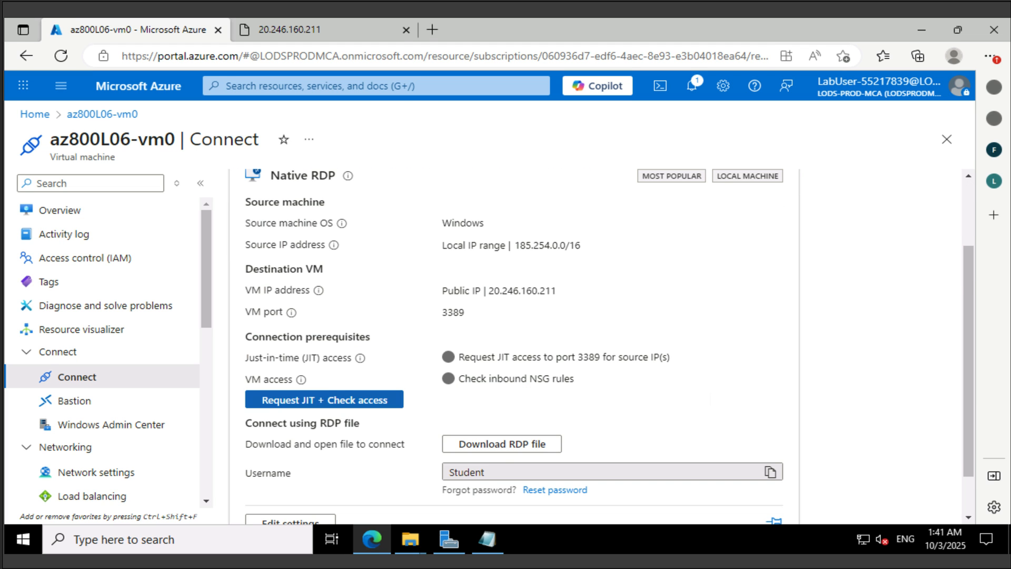
left_click(324, 399)
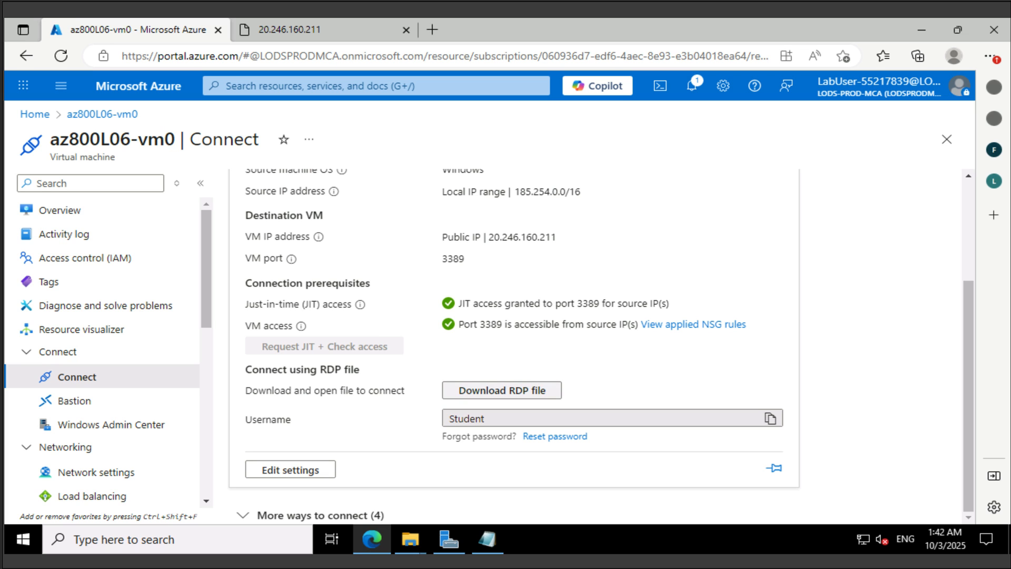
Download the RDP file az800L06-vm0.rdp, keep it despite the security prompt, and open it.
left_click(502, 390)
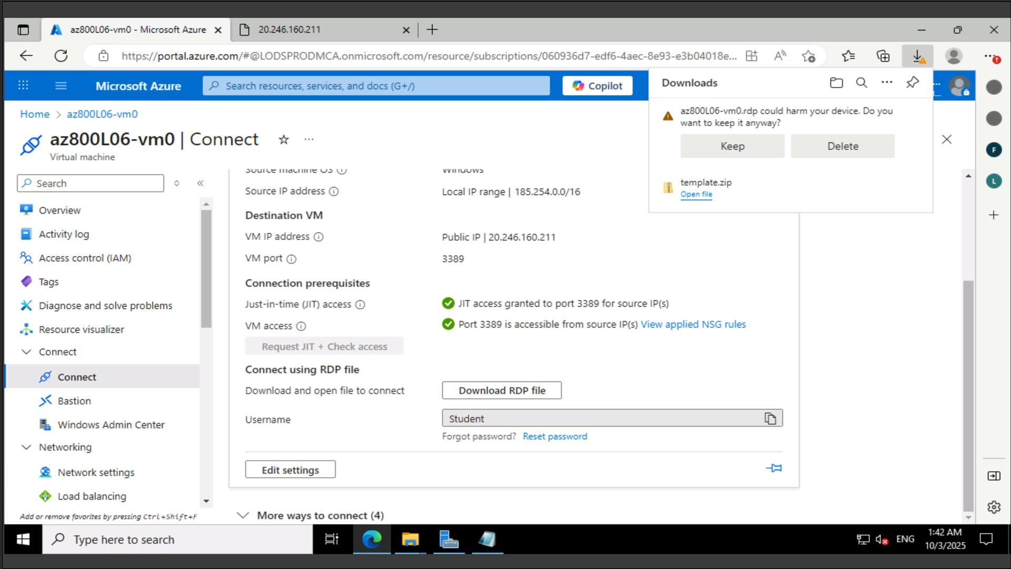
left_click(732, 146)
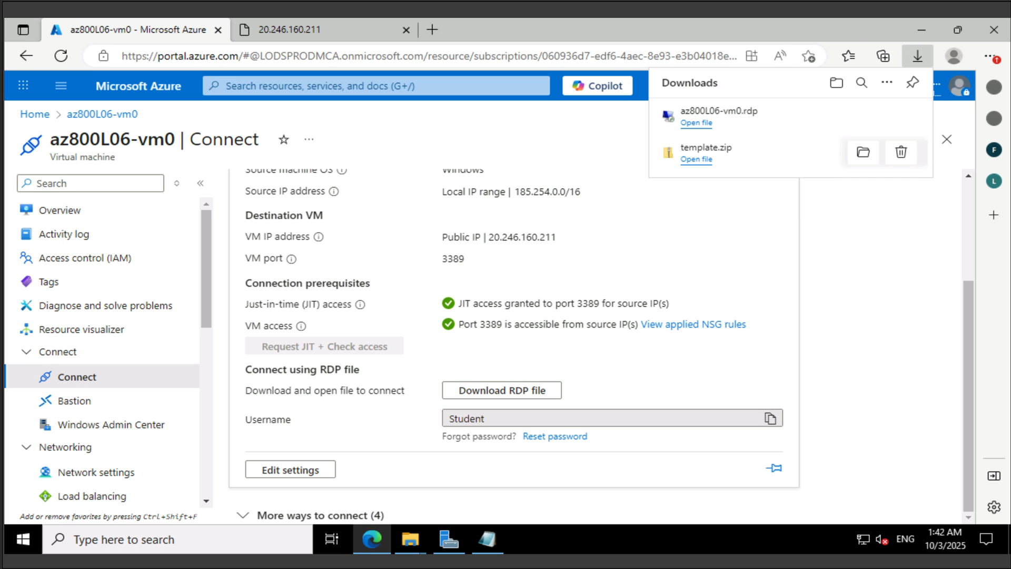
left_click(697, 120)
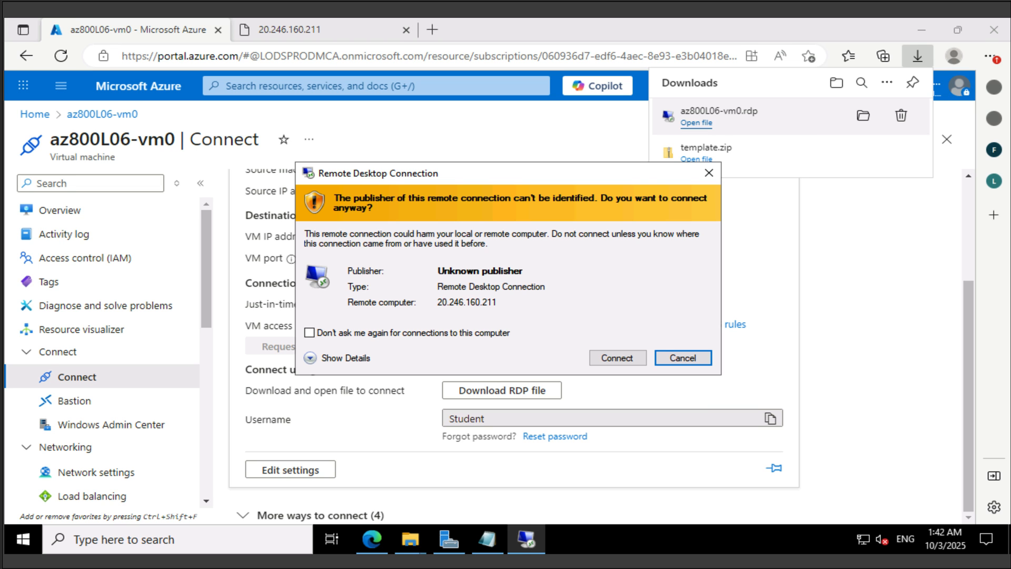
Connect to 20.246.160.211 over Remote Desktop, entering the Student account's password and accepting the untrusted certificate.
left_click(617, 357)
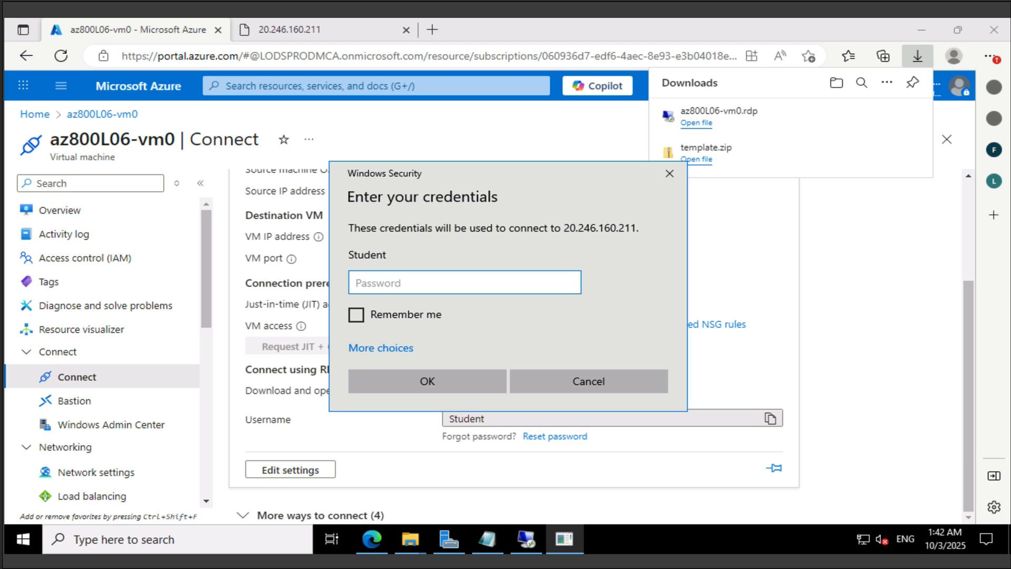
key("ctrl+v")
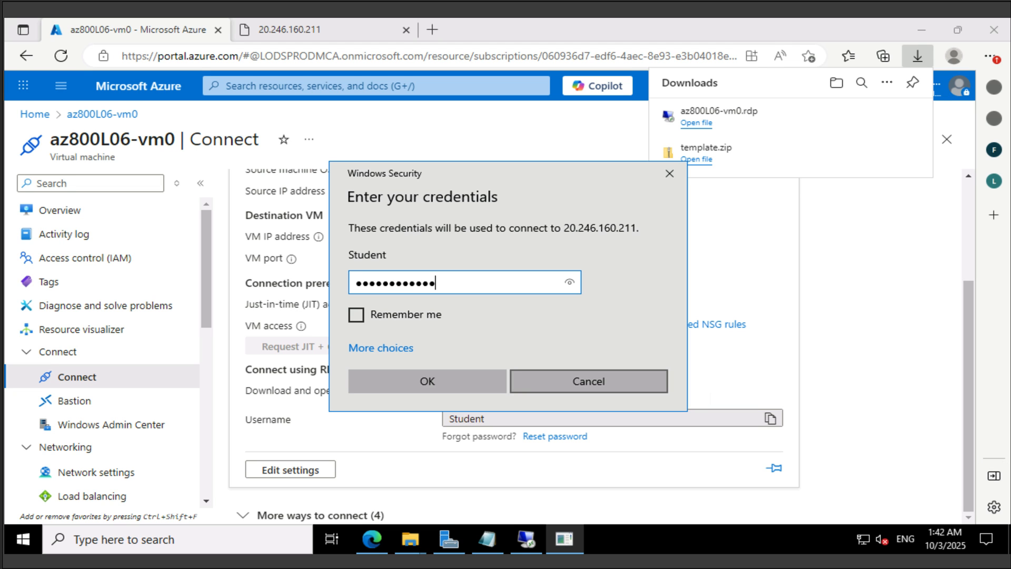
left_click(464, 381)
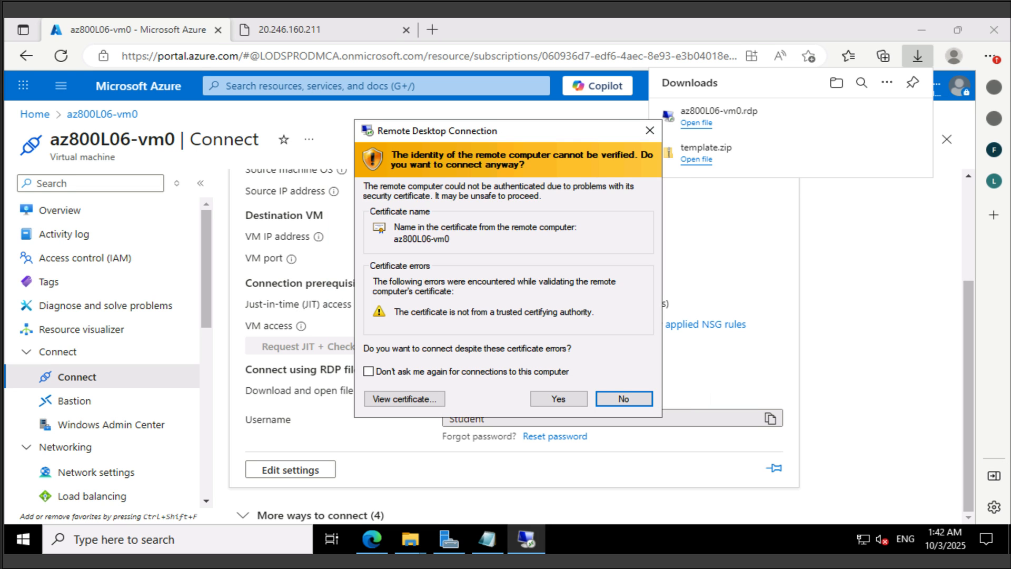
left_click(558, 398)
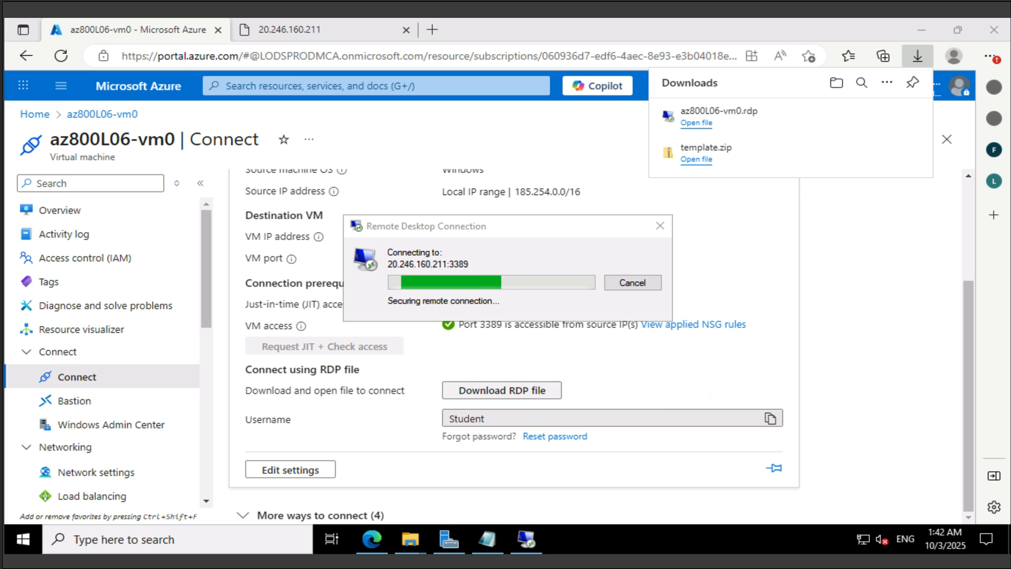